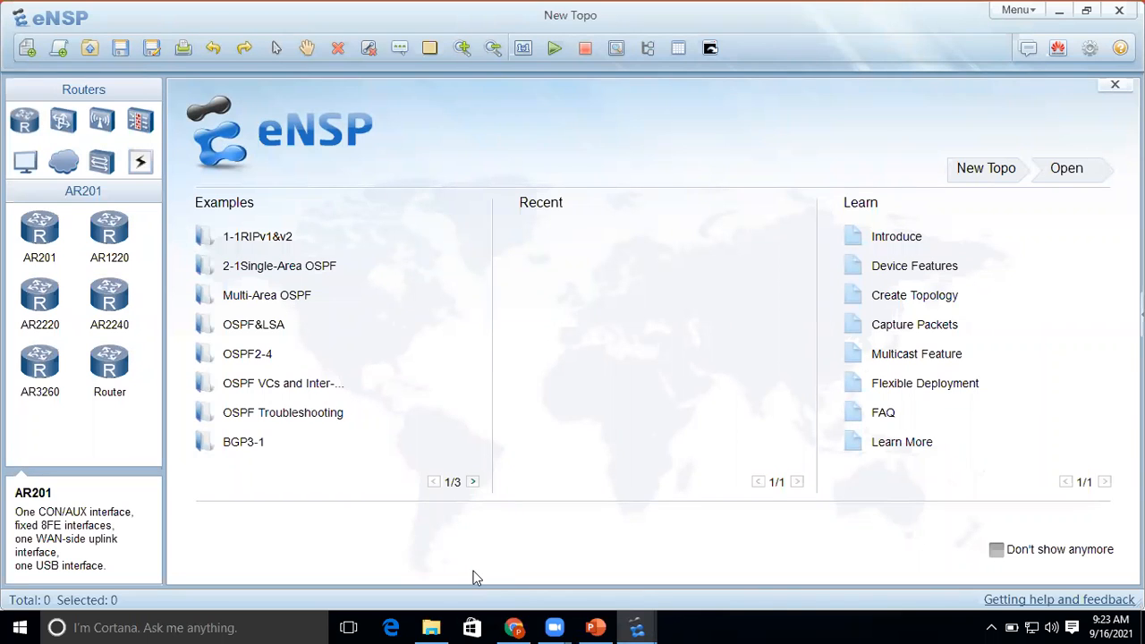
- Place an S5700 switch in the upper middle of the new topology
left_click(34, 123)
left_click(63, 122)
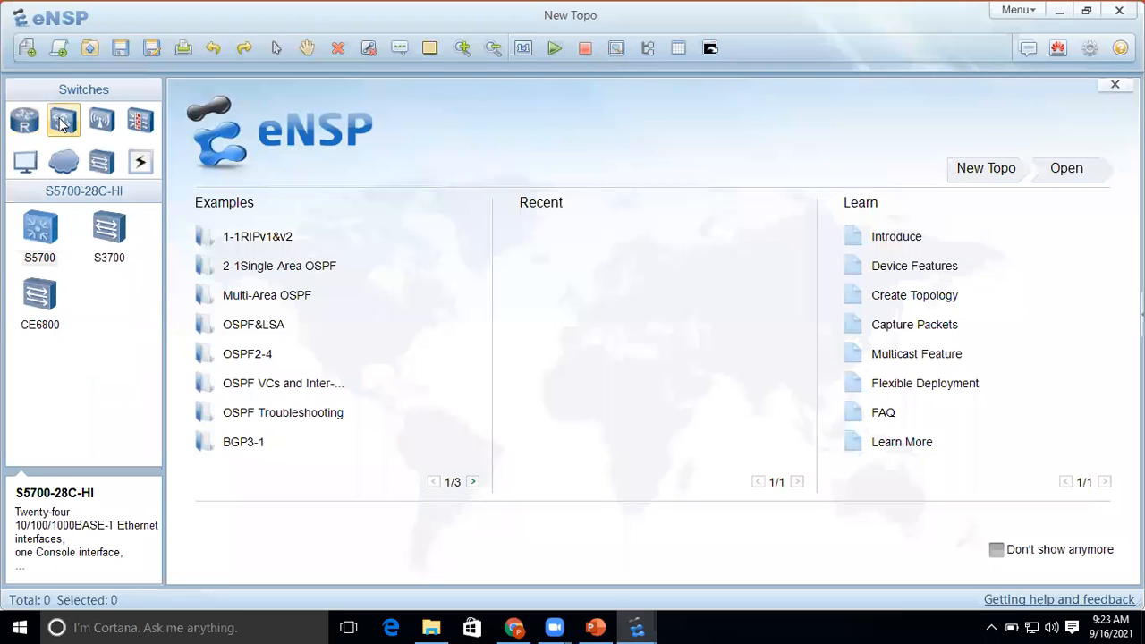
left_click(40, 229)
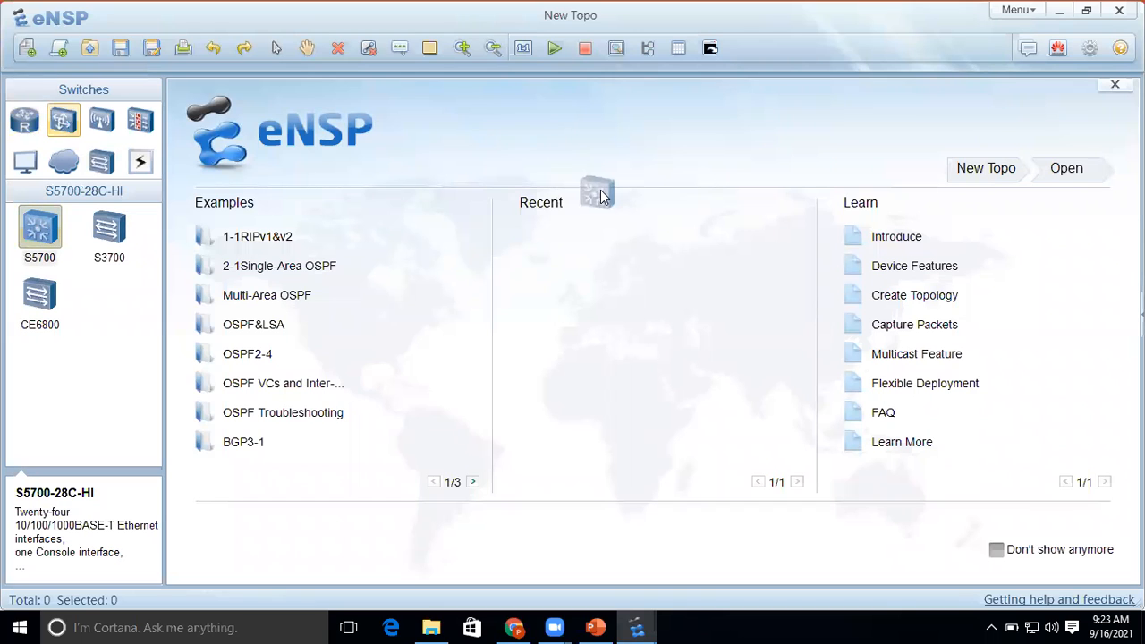
left_click(600, 196)
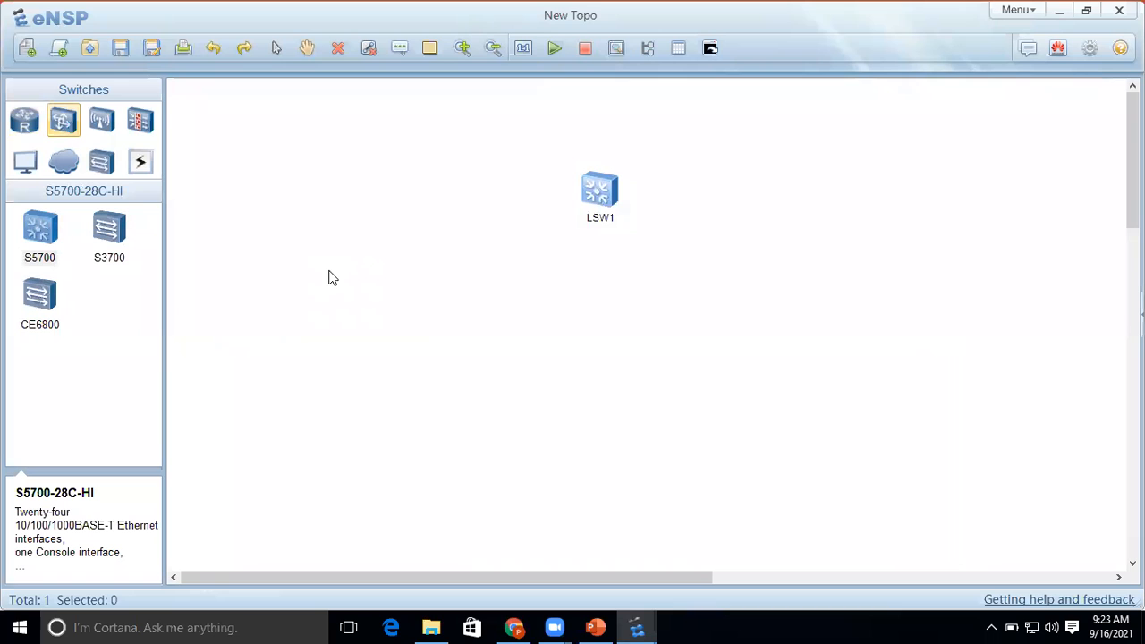
- Add two PC end devices below the switch, one on each side
left_click(23, 165)
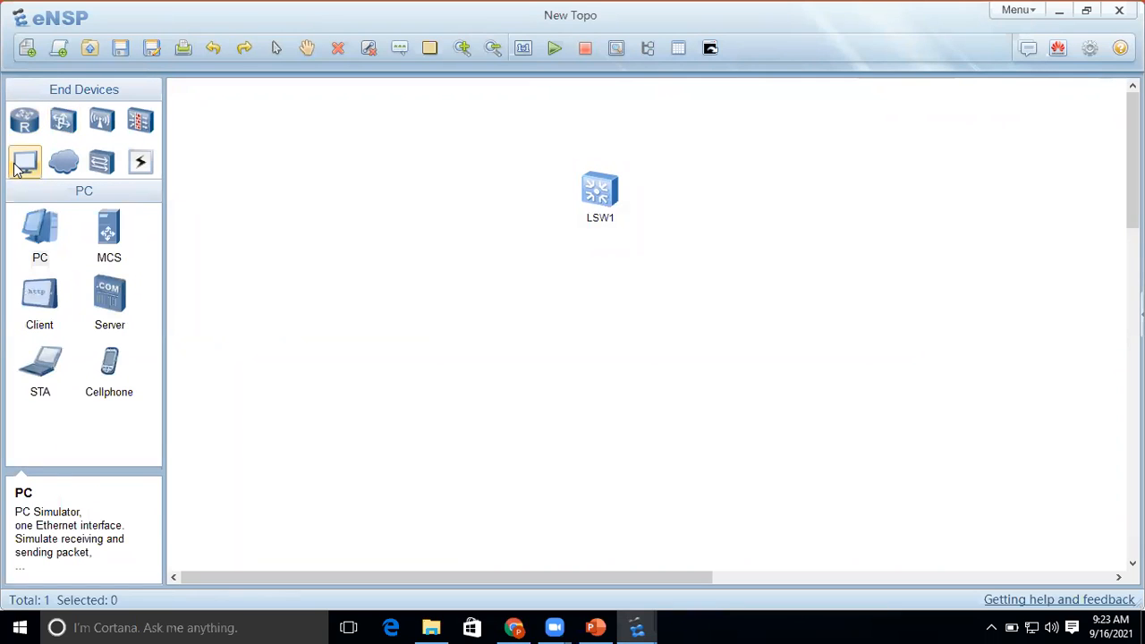
left_click(38, 236)
left_click(39, 232)
left_click(471, 310)
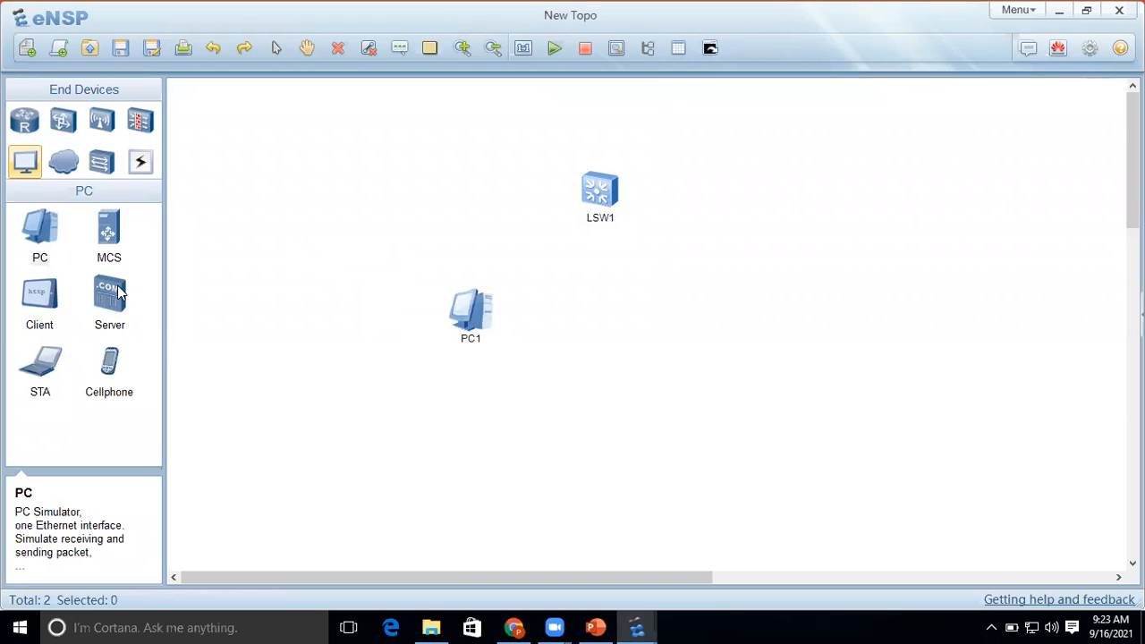
left_click(39, 233)
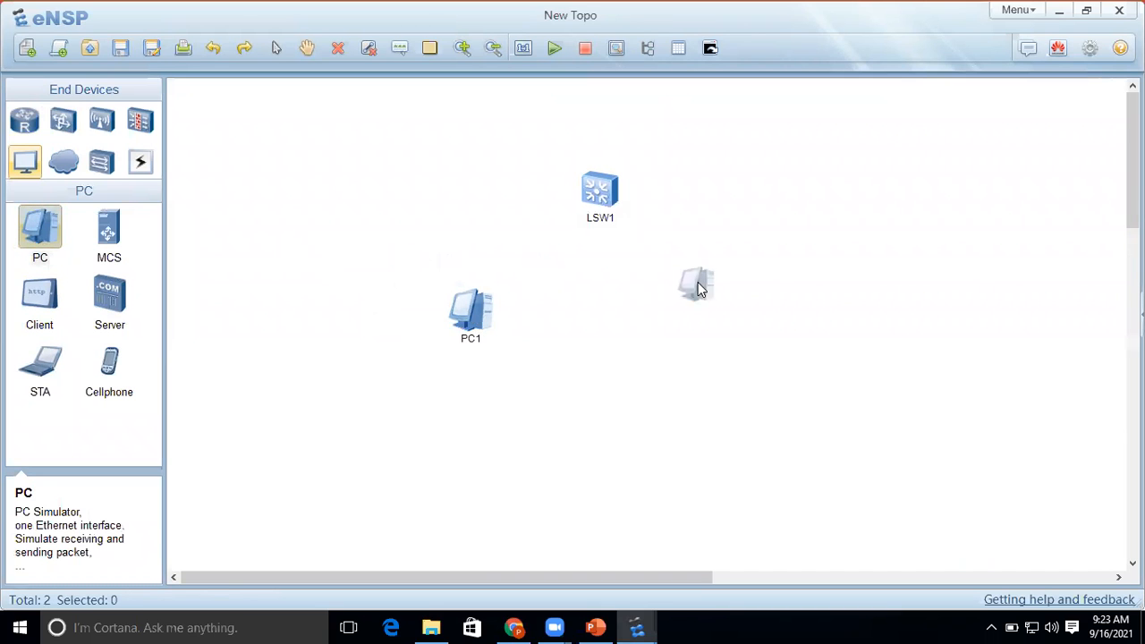
left_click(758, 314)
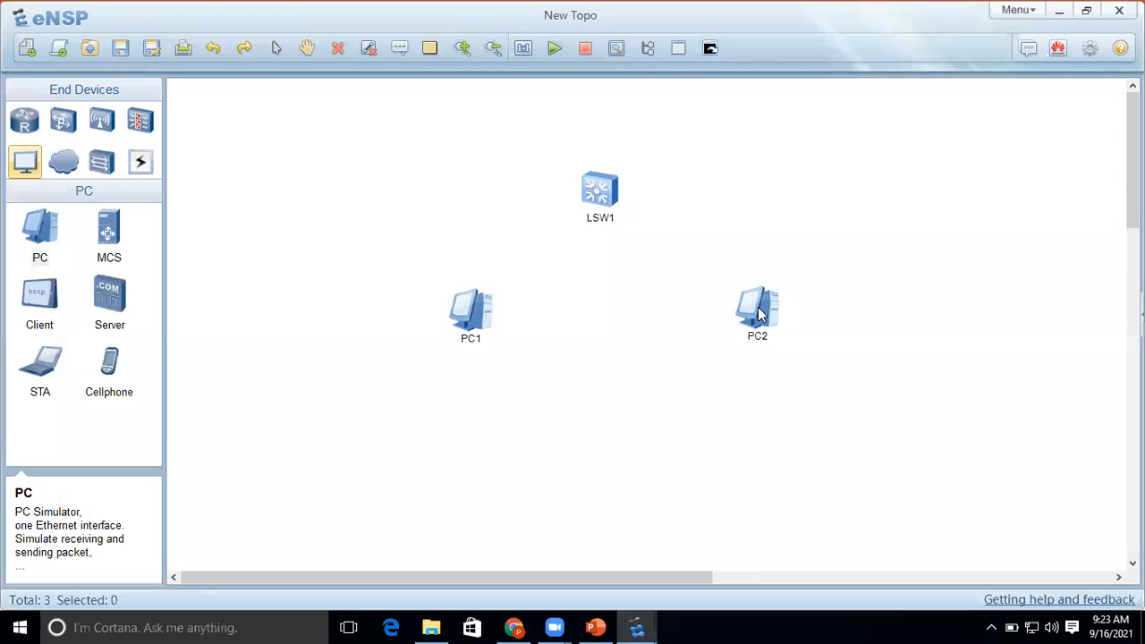
- Connect the switch's GE 0/0/1 port to PC1's Ethernet 0/0/1 port with a Copper cable
left_click(139, 167)
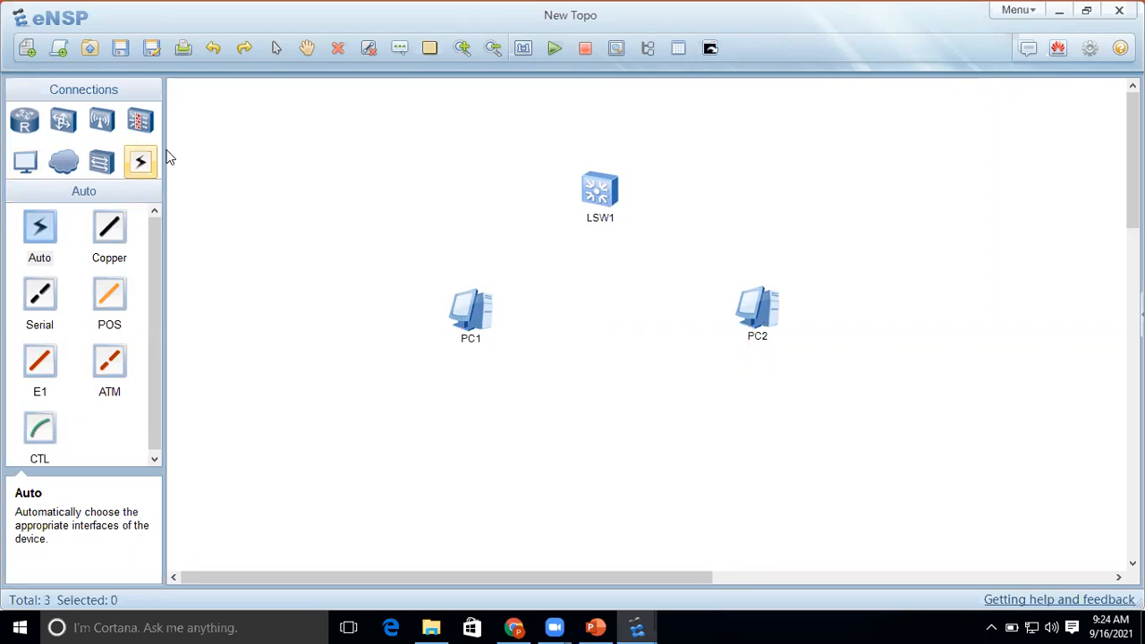
left_click(109, 230)
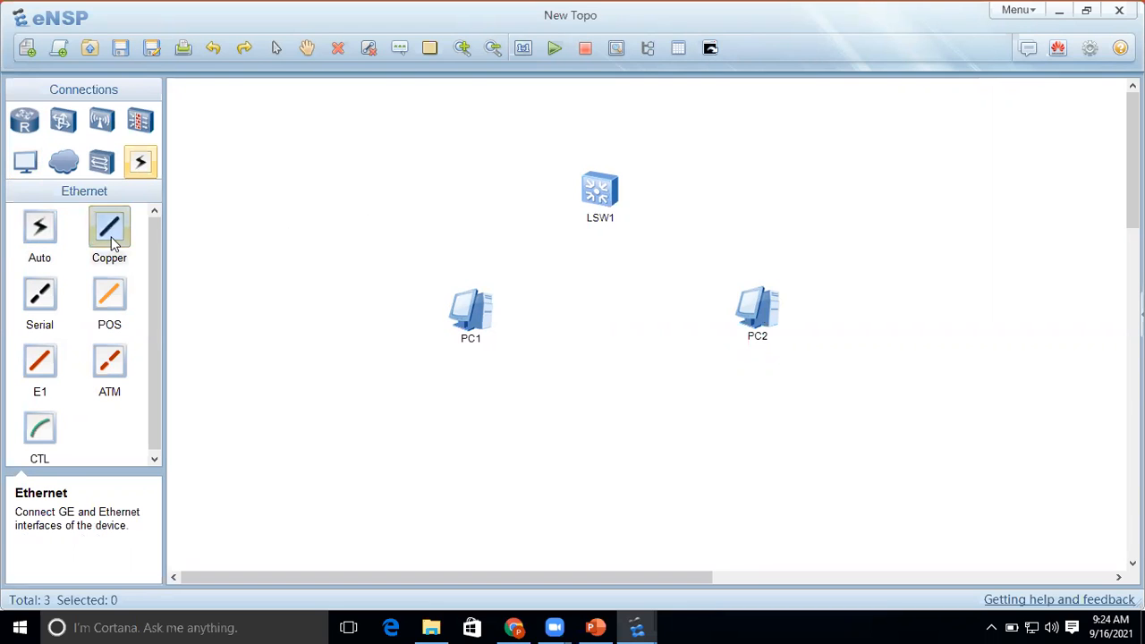
left_click(109, 231)
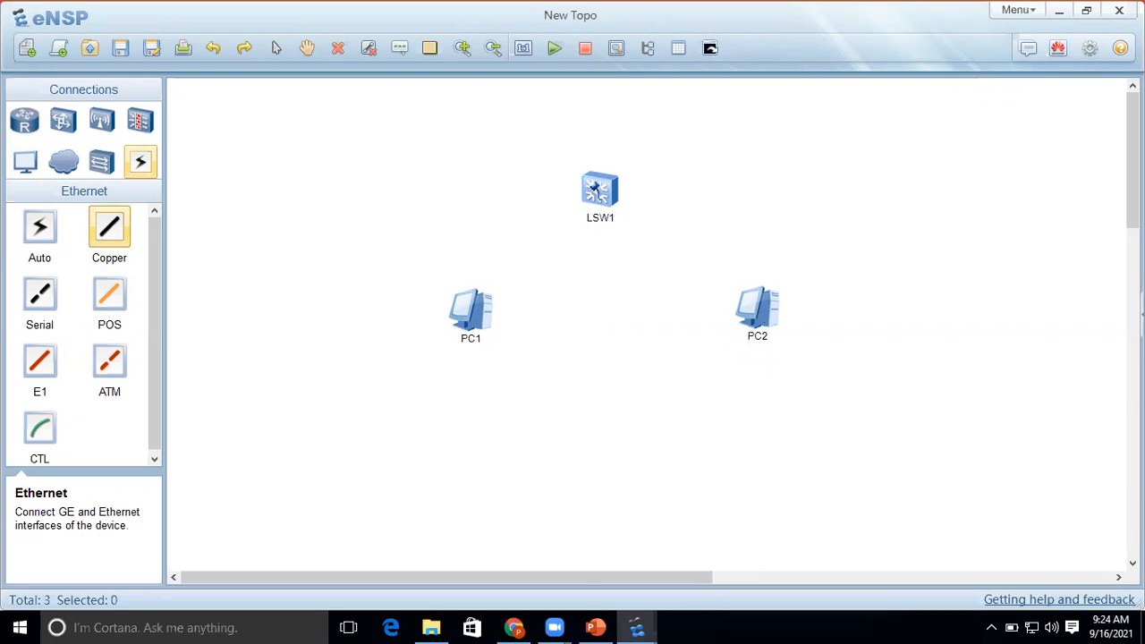
left_click(592, 188)
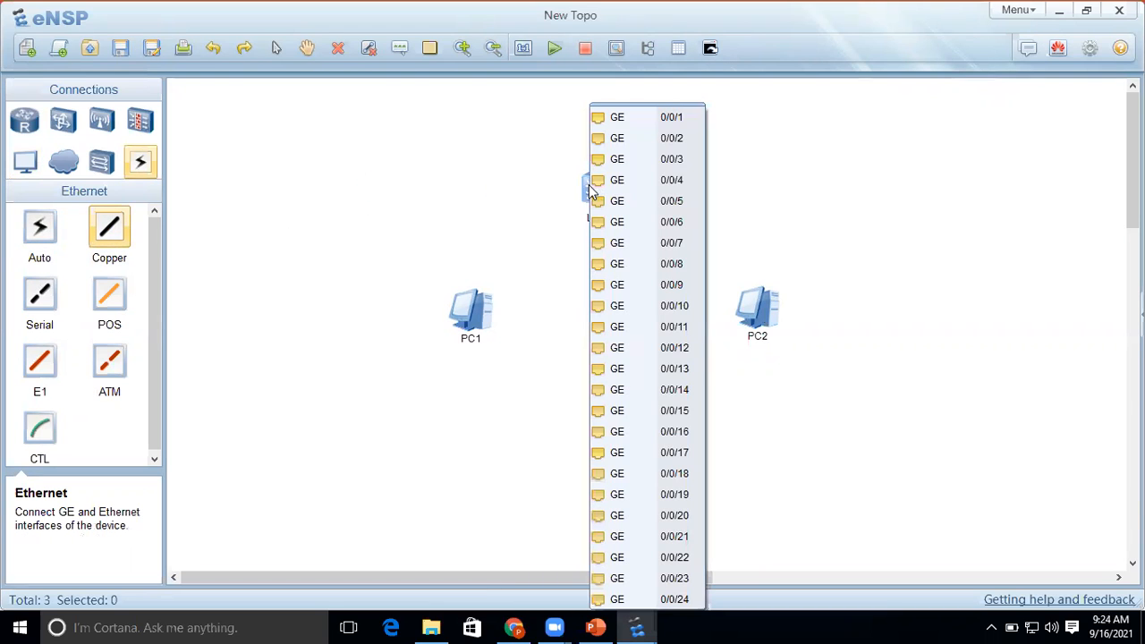
left_click(673, 119)
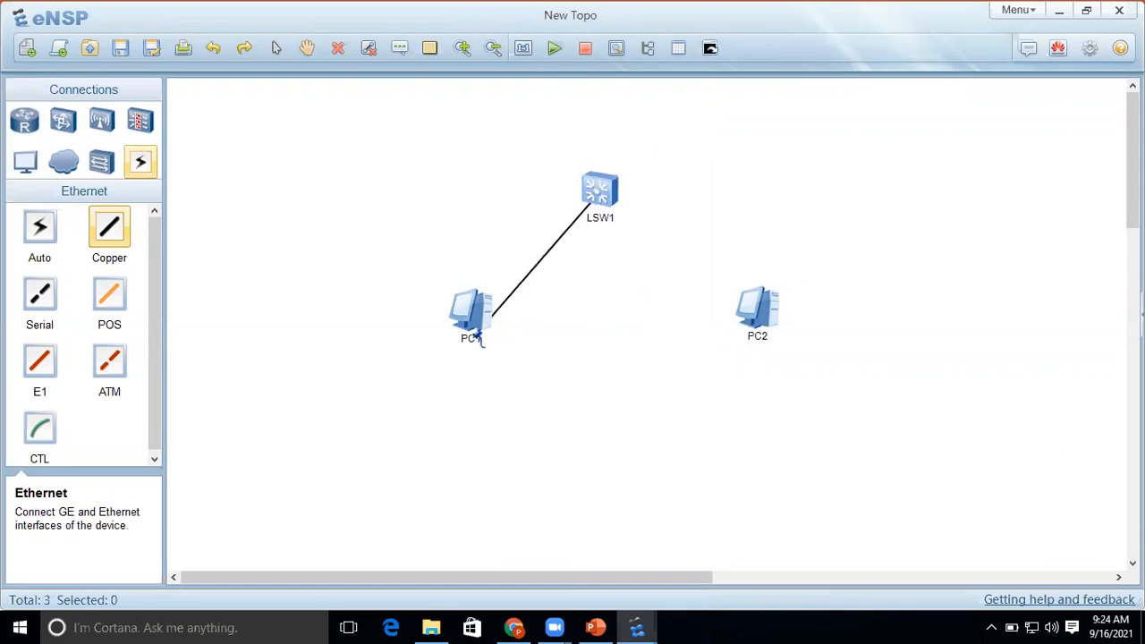
left_click(476, 315)
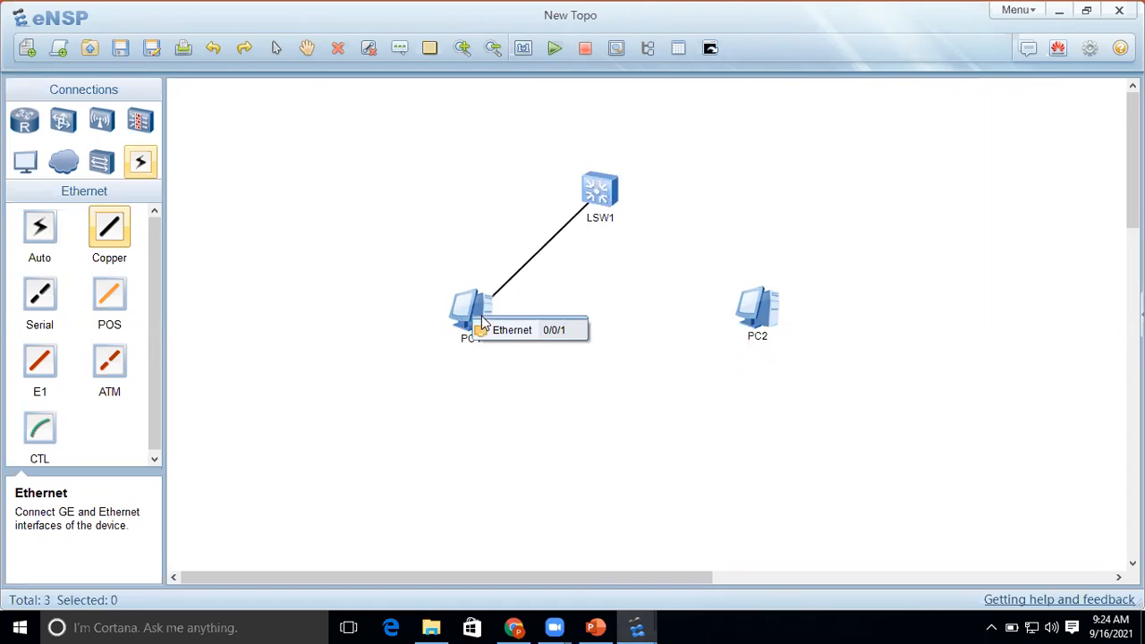
left_click(507, 330)
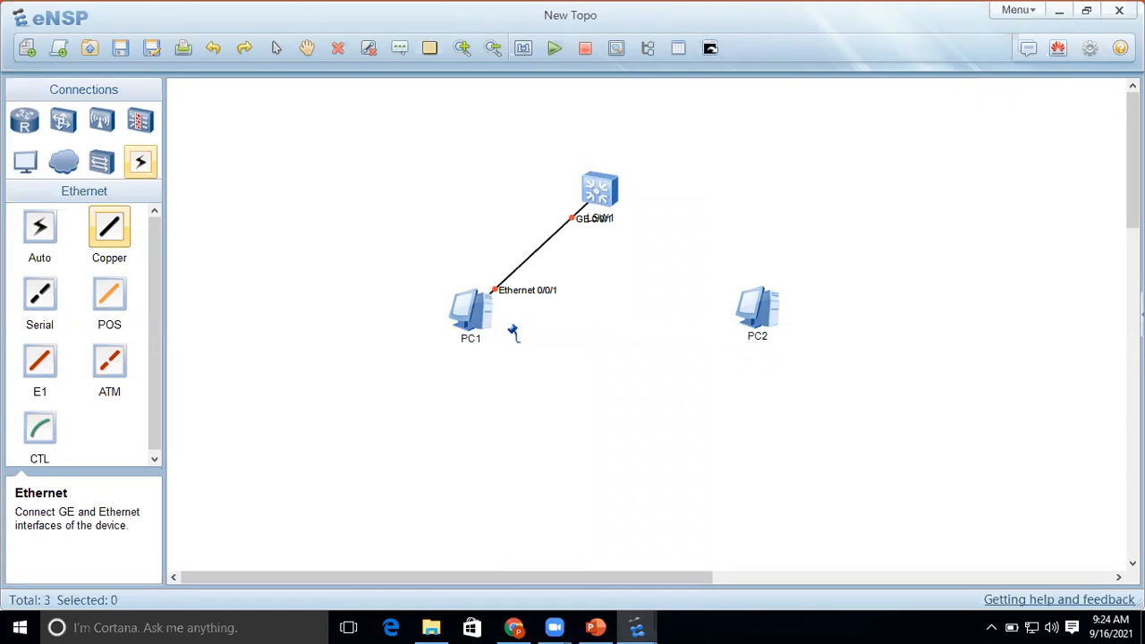
- Connect the switch's GE 0/0/2 port to PC2's Ethernet 0/0/1 port with Copper and stop cabling
left_click(604, 195)
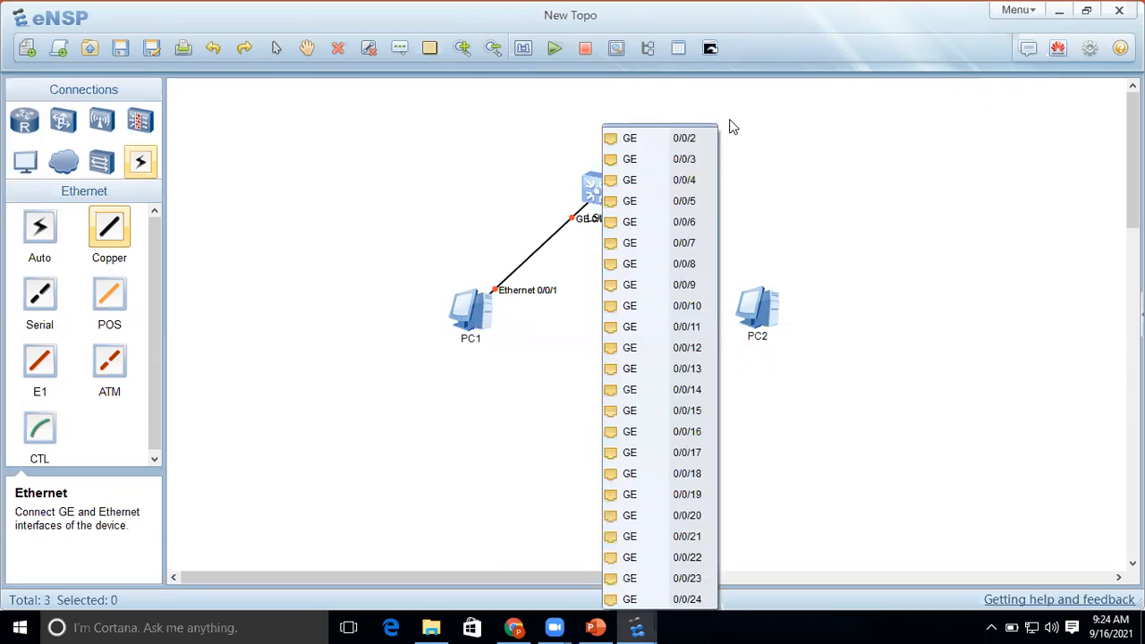
left_click(667, 137)
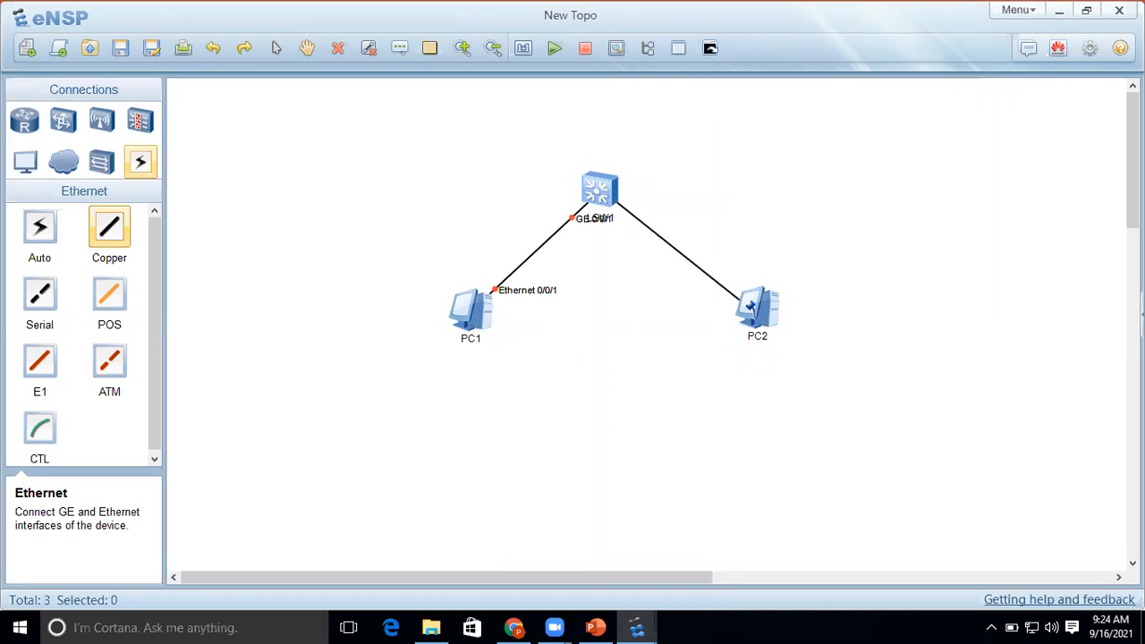
left_click(749, 307)
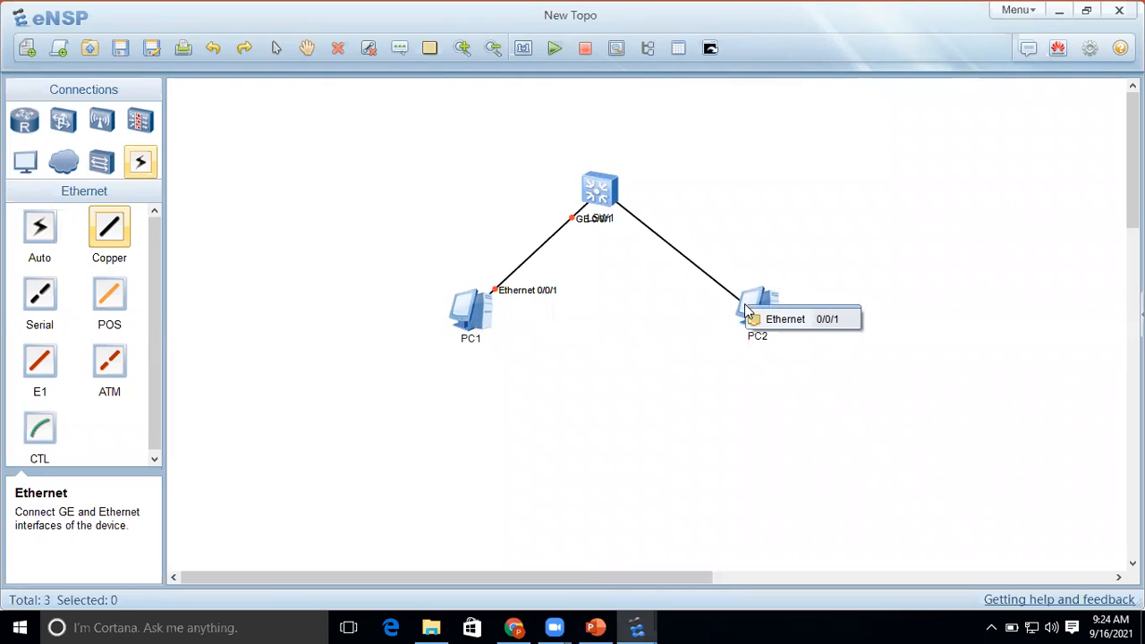
left_click(796, 319)
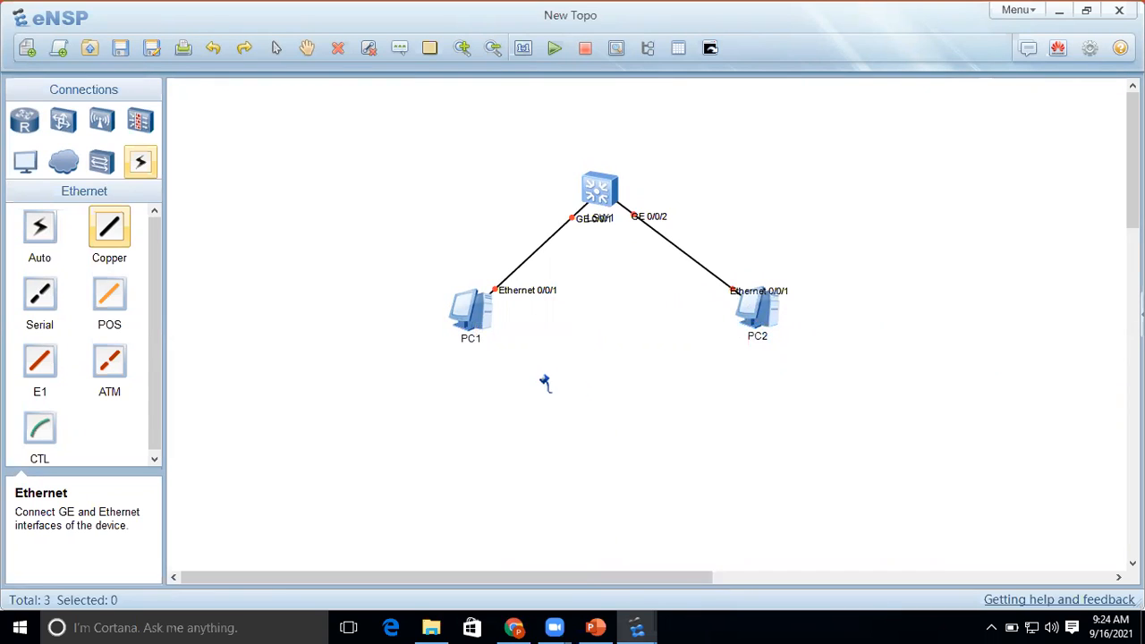
right_click(440, 378)
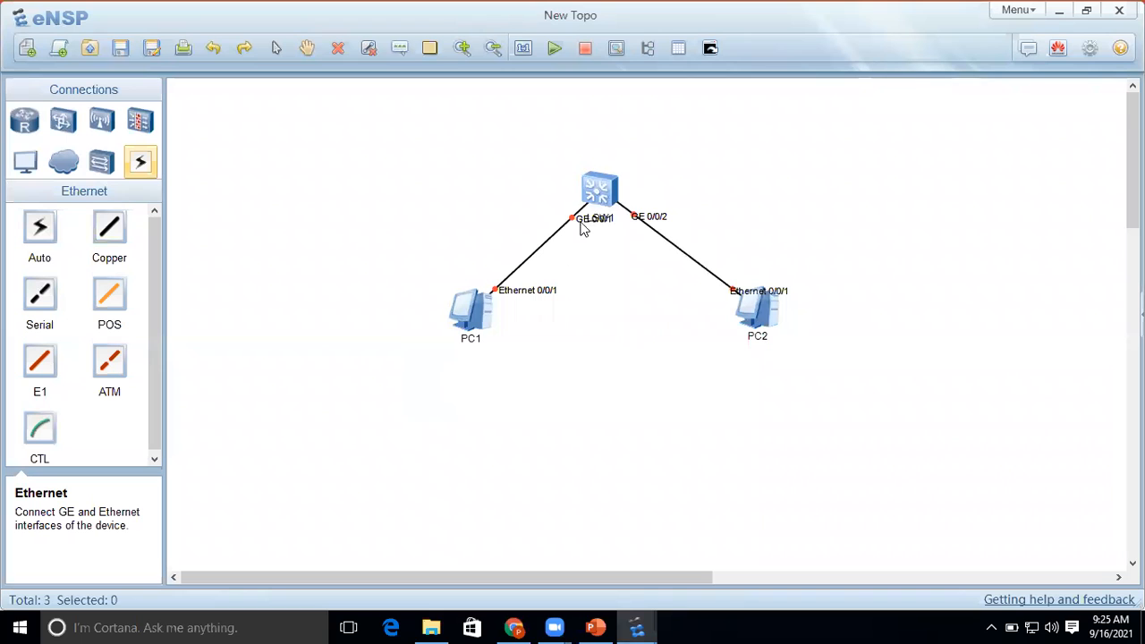
- Move the four interface labels clear of the links and device names
left_click_drag(585, 224, 530, 222)
left_click_drag(519, 299, 443, 288)
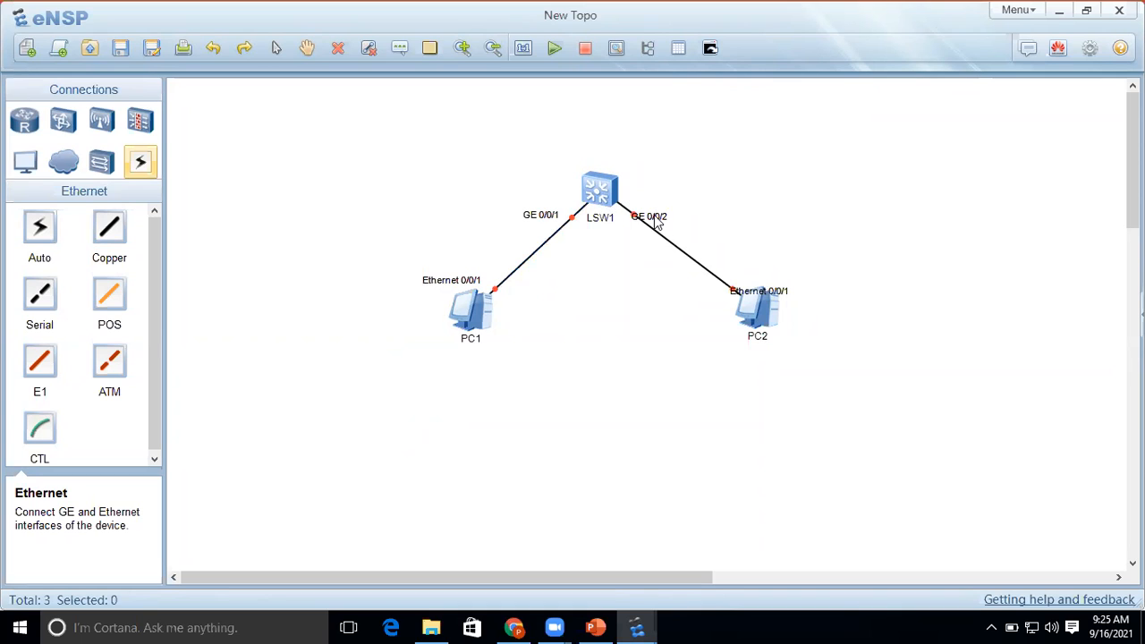
left_click_drag(658, 223, 673, 215)
left_click_drag(759, 302, 769, 292)
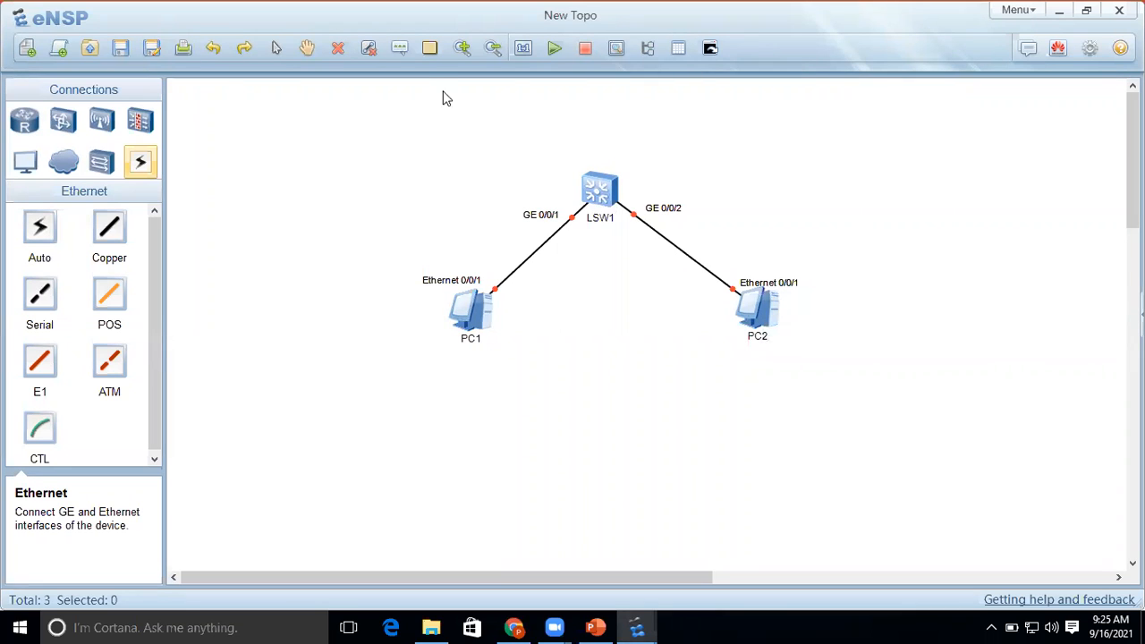
- Add the text label 172.101.101.3 just above switch LSW1
left_click(399, 49)
type("172.101.1.")
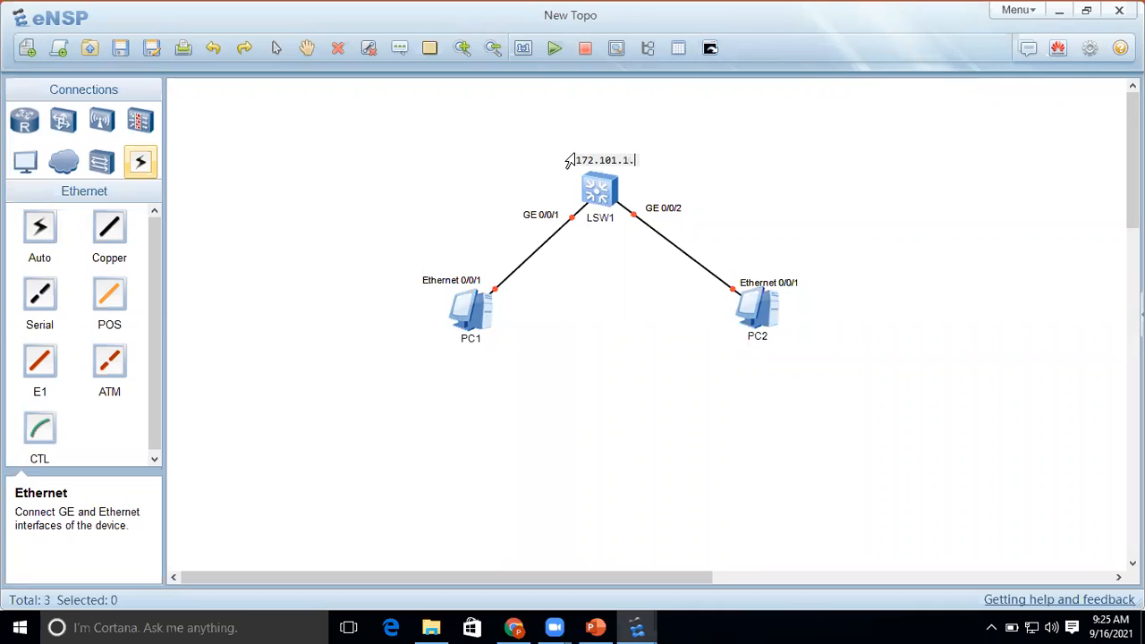
key("BackSpace")
type("01.3")
left_click(881, 251)
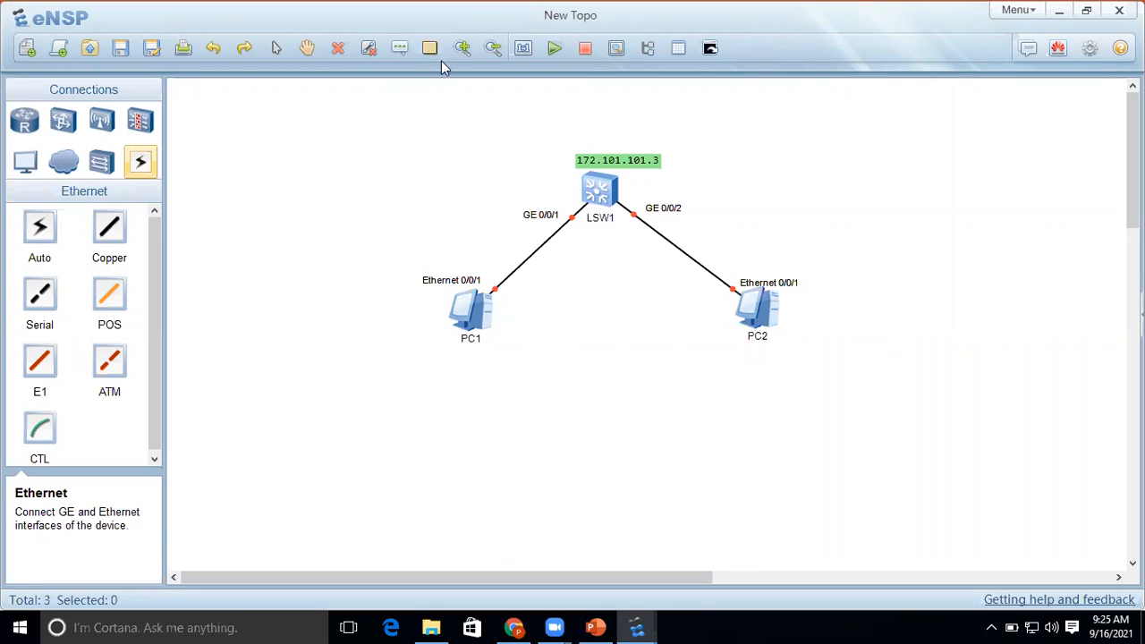
- Add the text label 172.101.101.1 beneath PC1
left_click(400, 49)
left_click(430, 354)
type("172.101.101.1")
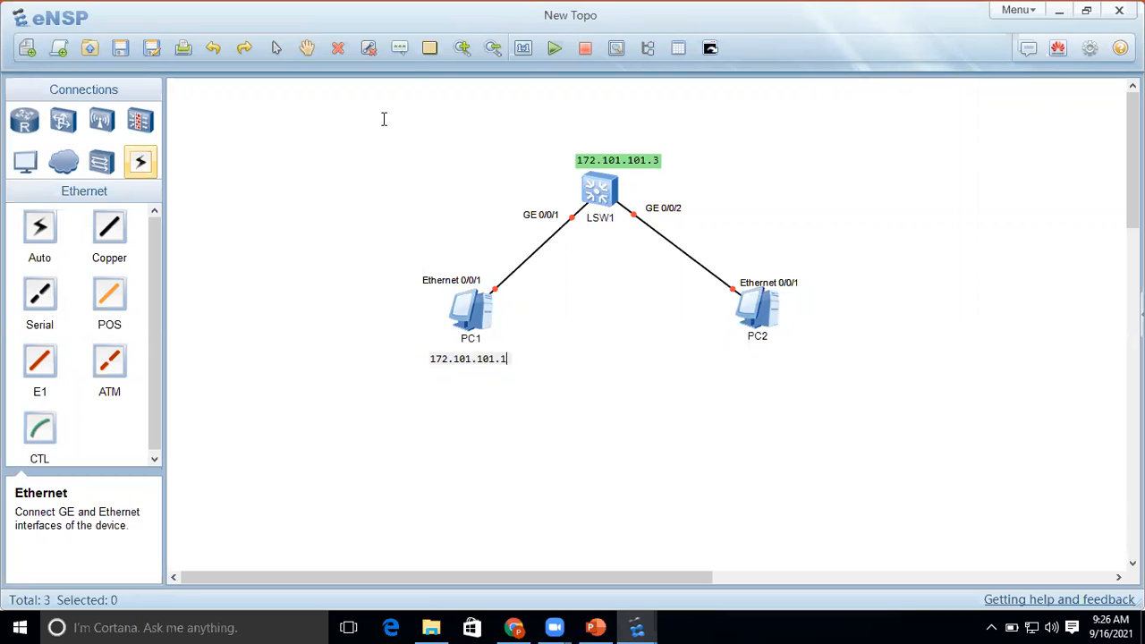
- Add the text label 172.101.101.2 beneath PC2
left_click(404, 48)
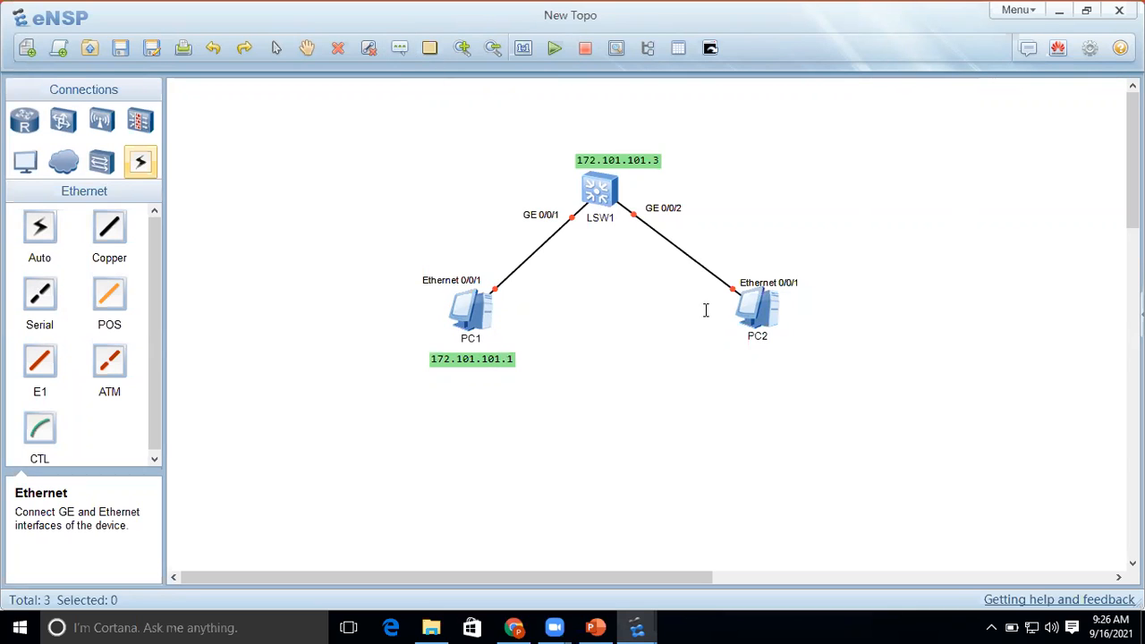
left_click(726, 356)
type("172.101.101.")
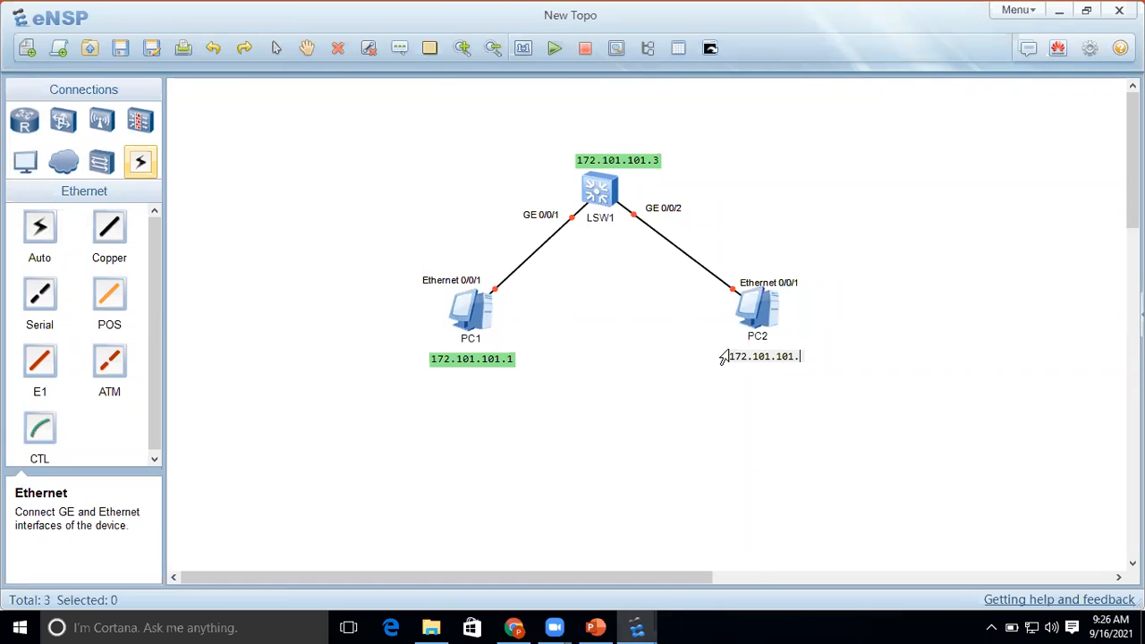
type("2")
left_click(671, 401)
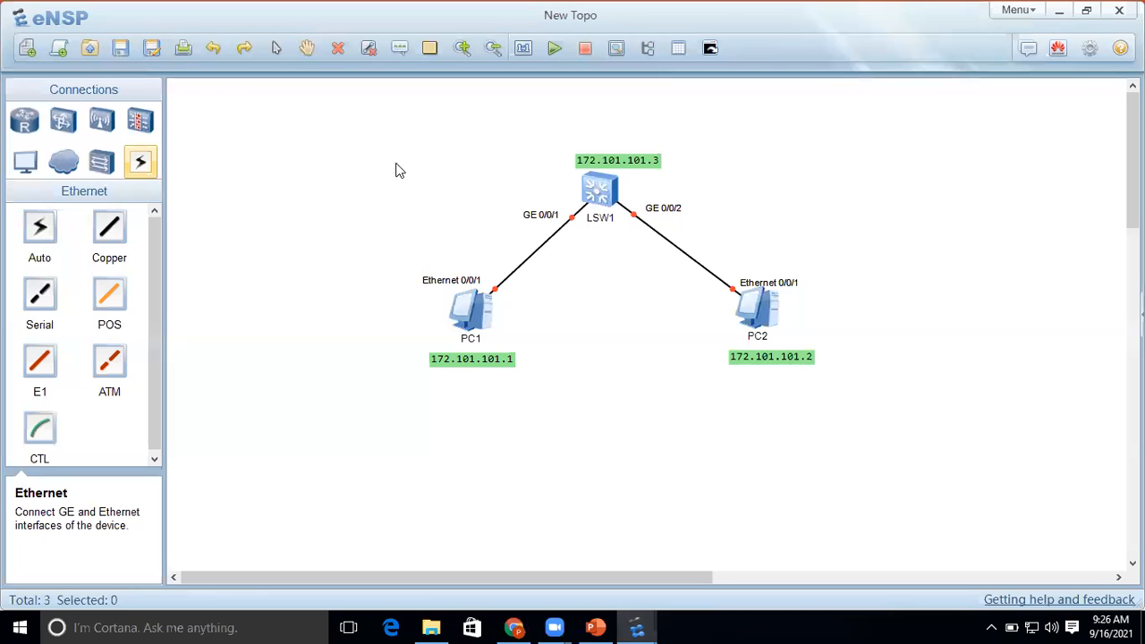
- Start the switch and both PCs together, then clear the selection
left_click_drag(396, 163, 800, 347)
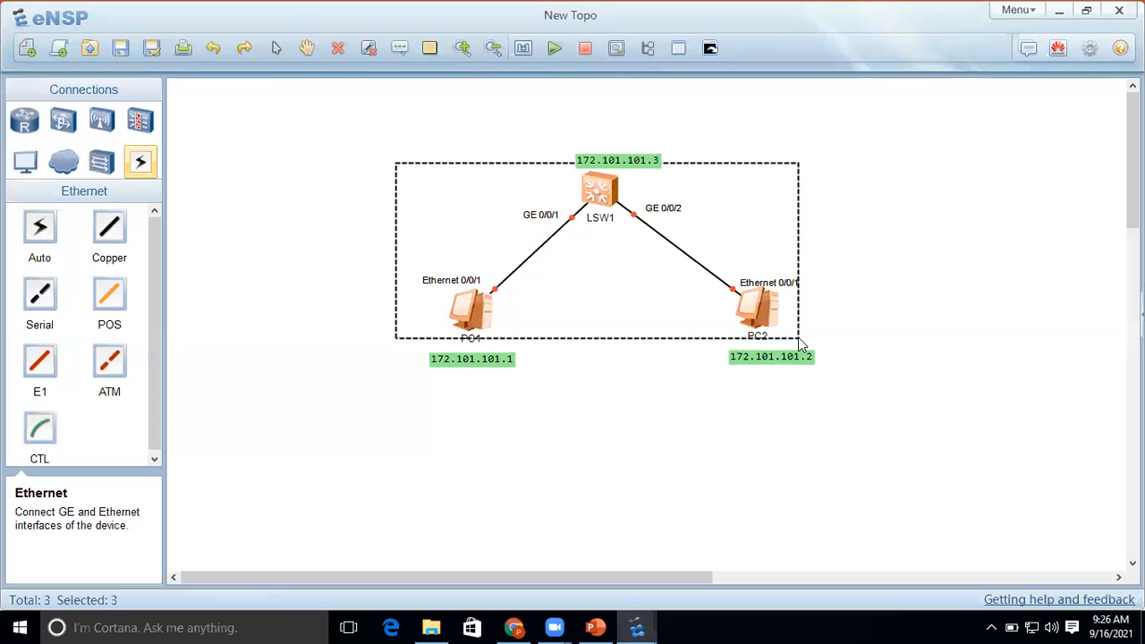
left_click(554, 52)
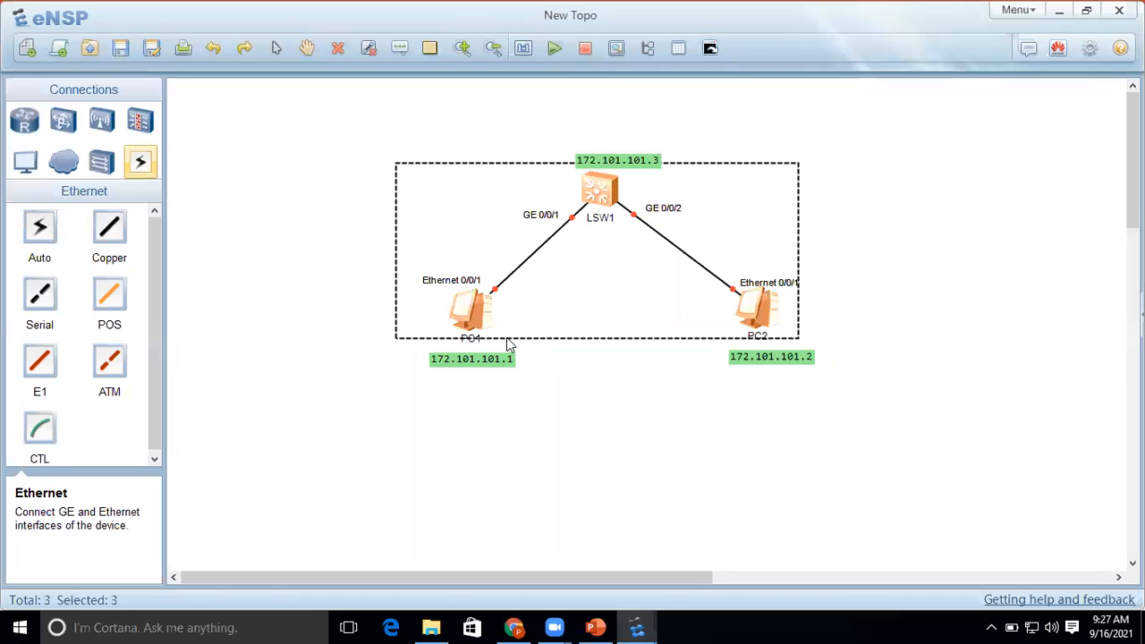
left_click(549, 458)
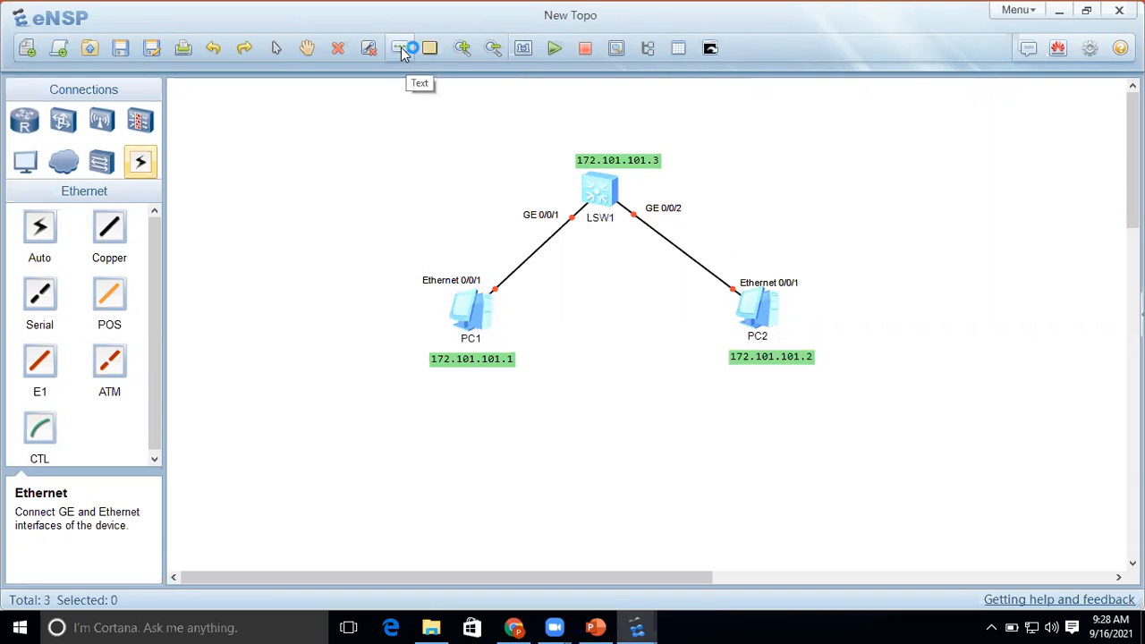
- Add the subnet mask label 255.255.0.0 above the switch's IP address label
left_click(565, 136)
type("25")
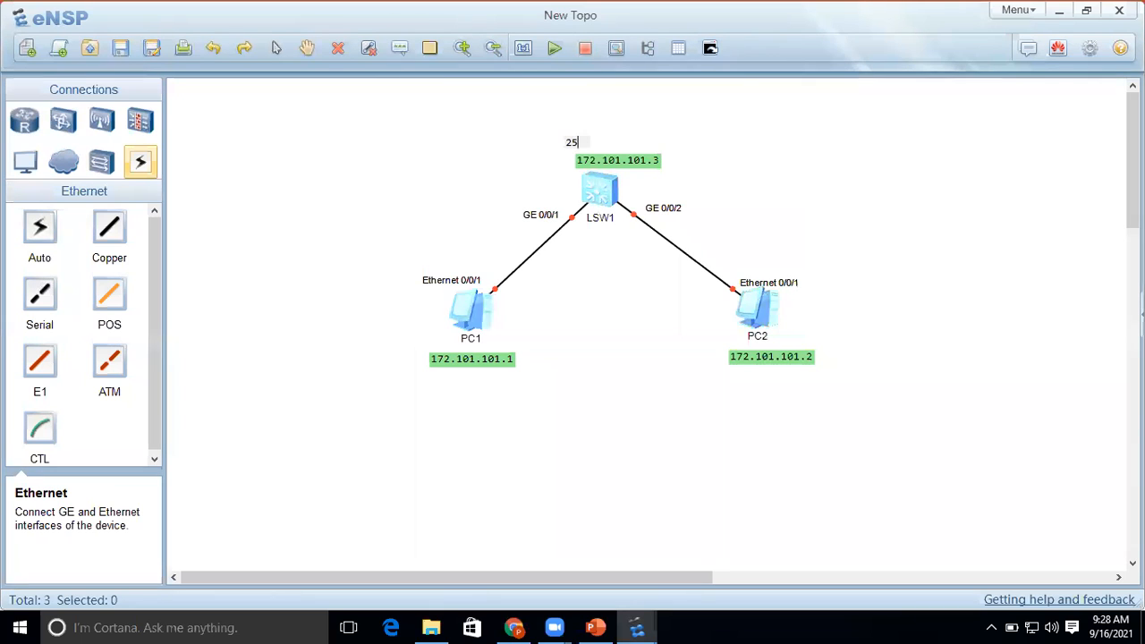
type("5.255.0.0")
left_click(743, 159)
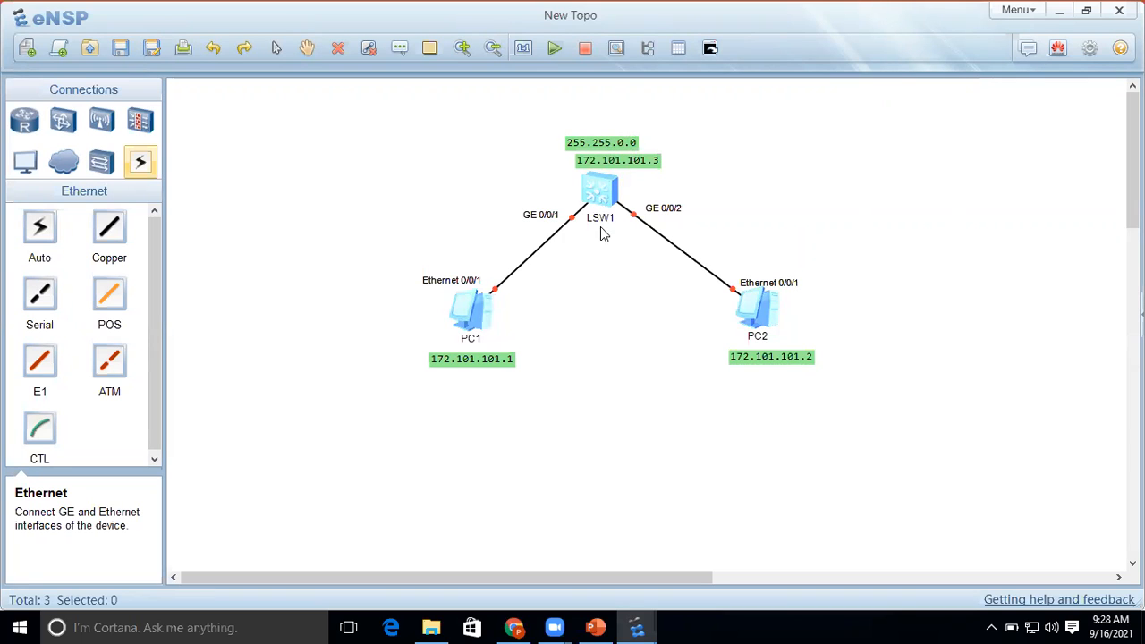
- Add the subnet mask label 255.255.0.0 below PC1's IP address label
left_click(399, 49)
left_click(422, 386)
type("2")
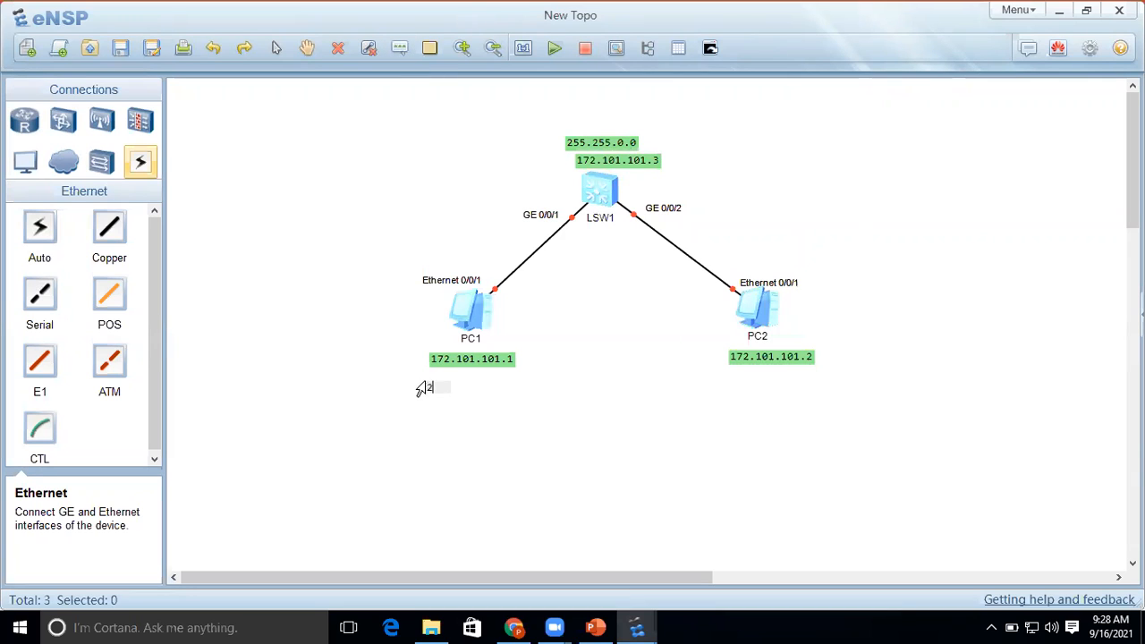
type("55.255.0.0")
left_click(763, 408)
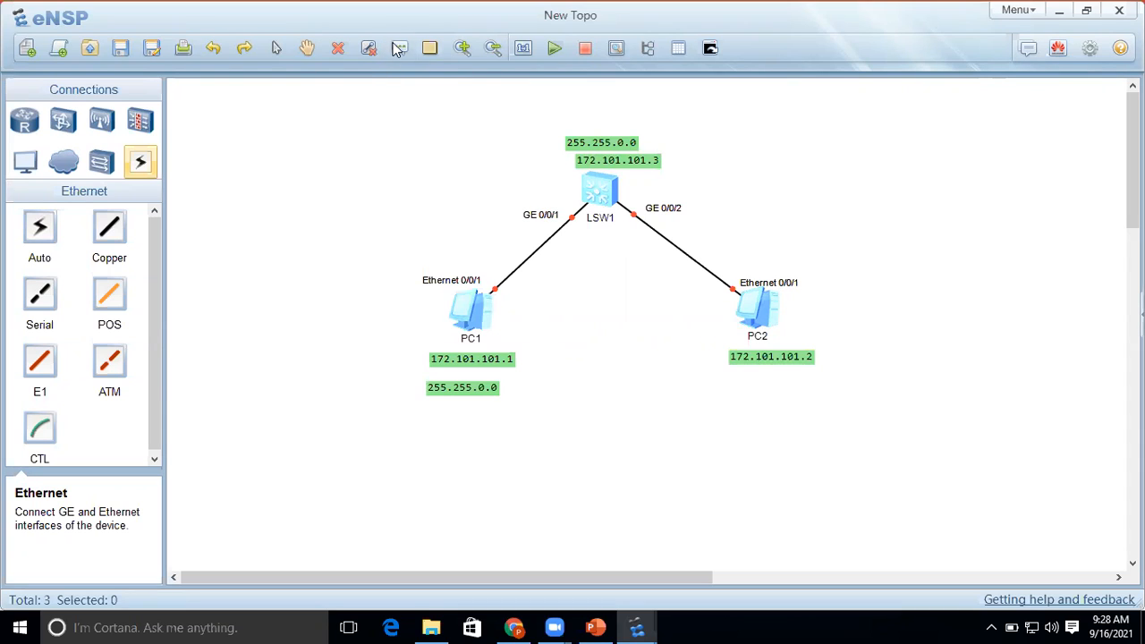
- Add the subnet mask label 255.255.0.0 below PC2's IP address label
left_click(399, 50)
left_click(729, 391)
type("255.255.0.0.")
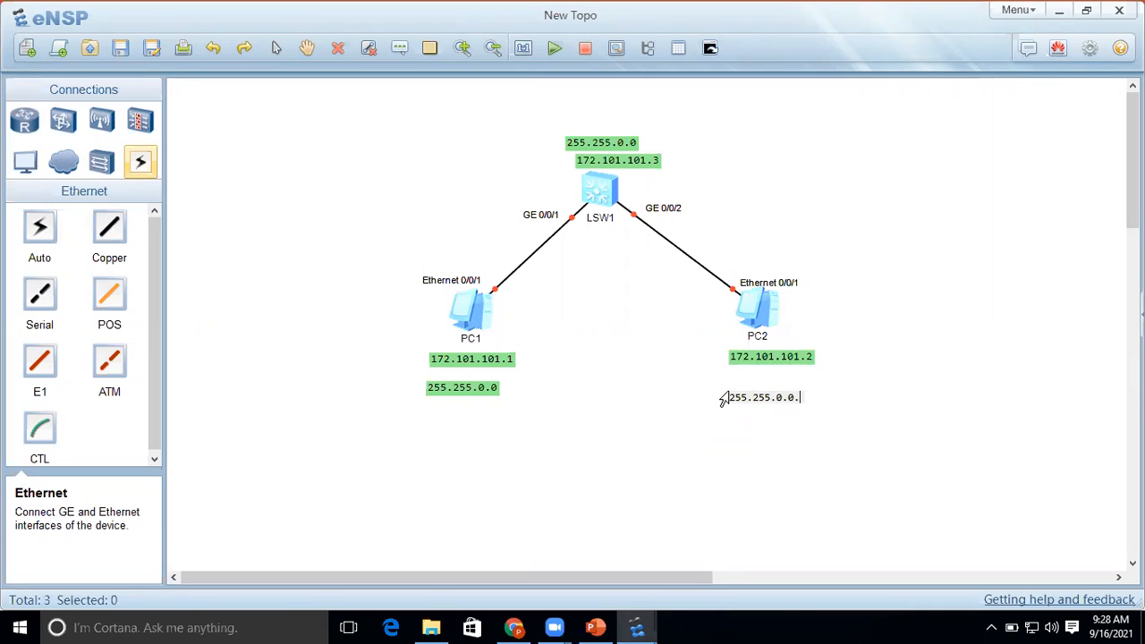
key("BackSpace")
left_click(872, 420)
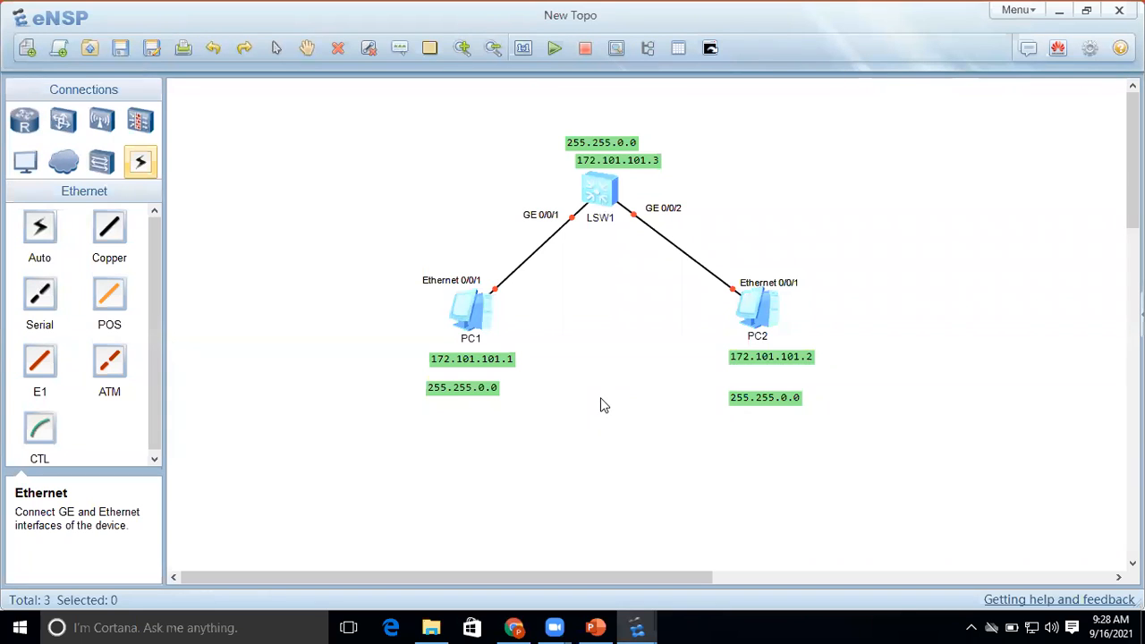
- Dismiss the firewall notice and open the console of switch LSW1
left_click(598, 195)
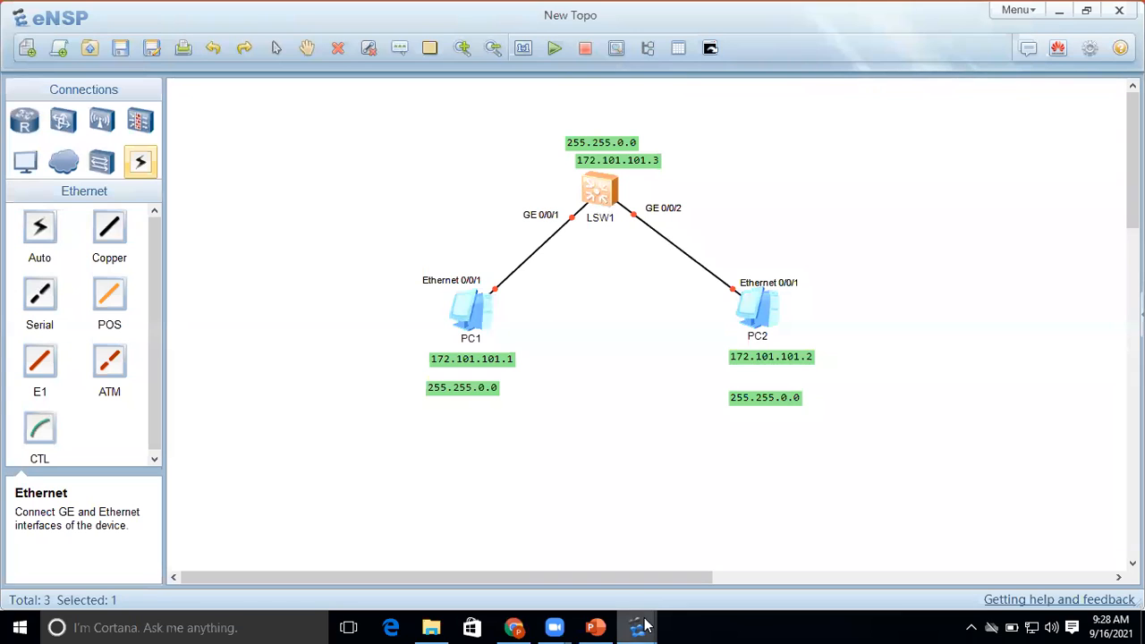
mouse_move(636, 627)
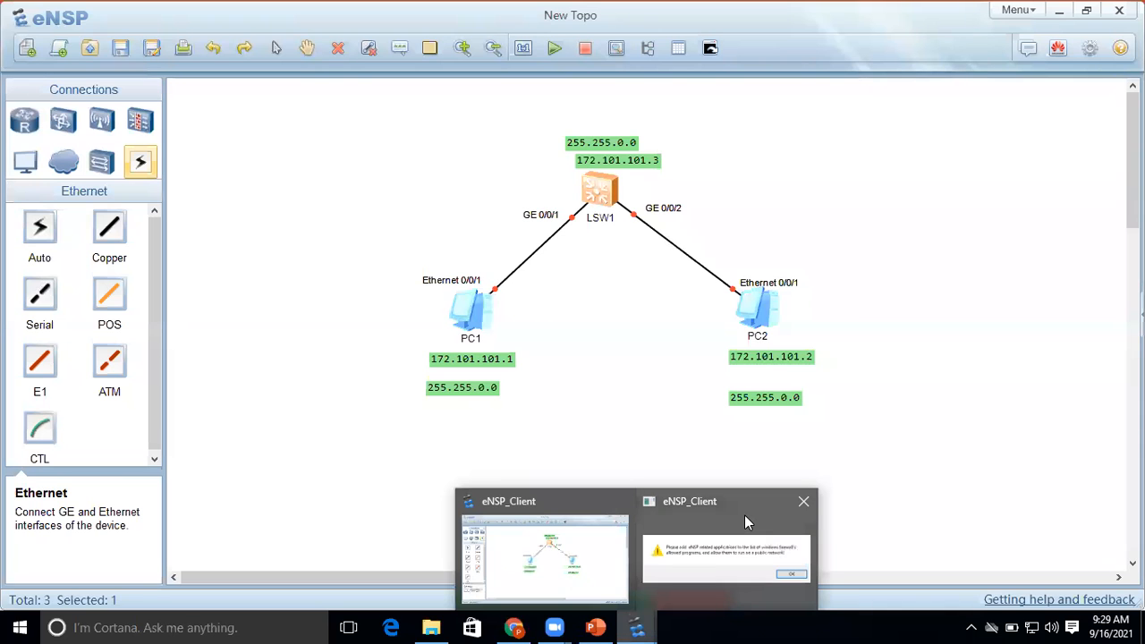
left_click(744, 516)
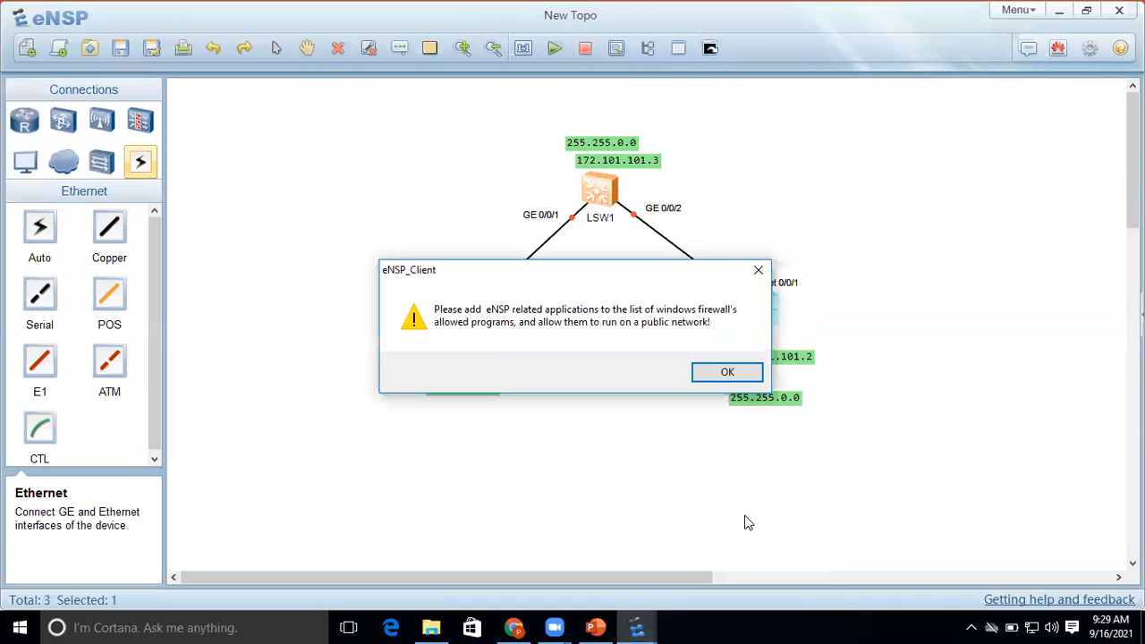
left_click(755, 277)
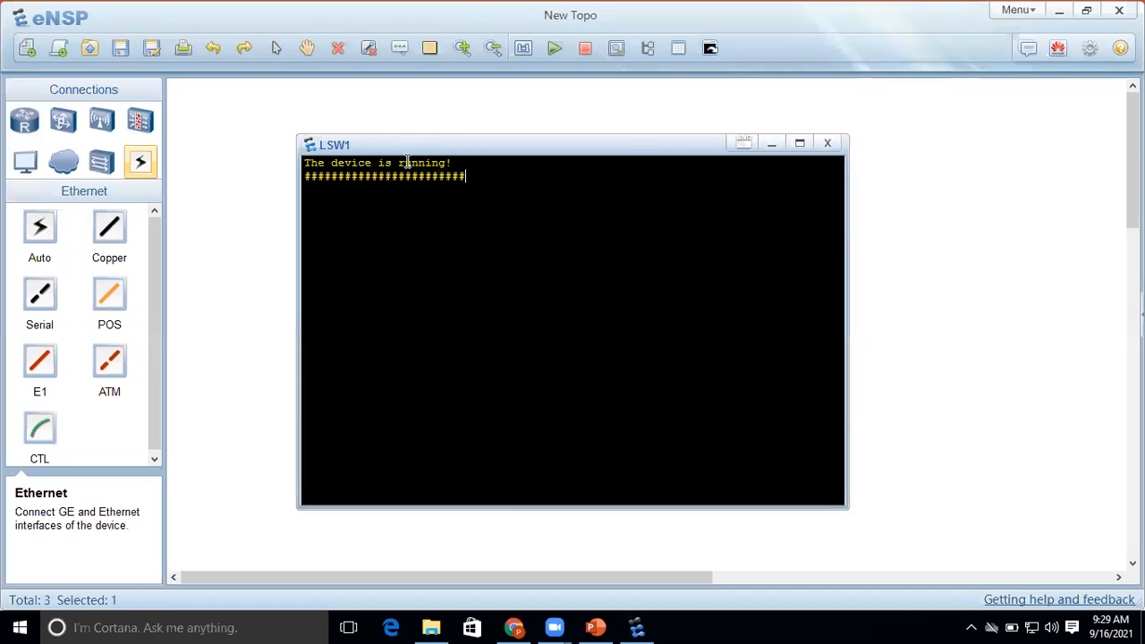
left_click(577, 422)
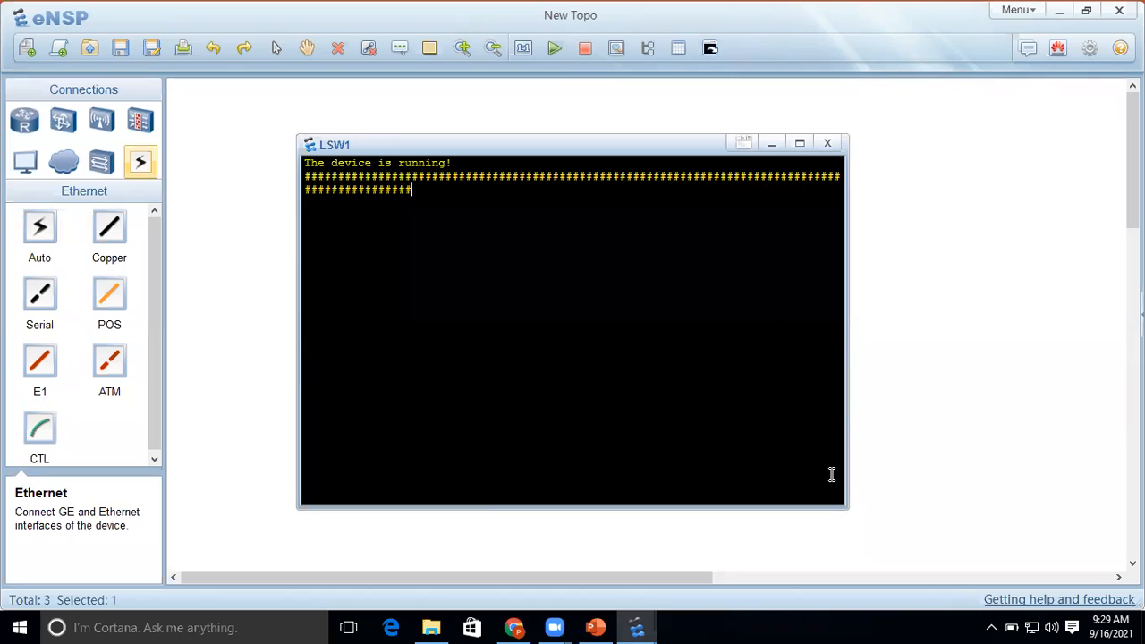
- Open PC1's configuration window from the topology and check the boot progress in LSW1's console
left_click(928, 316)
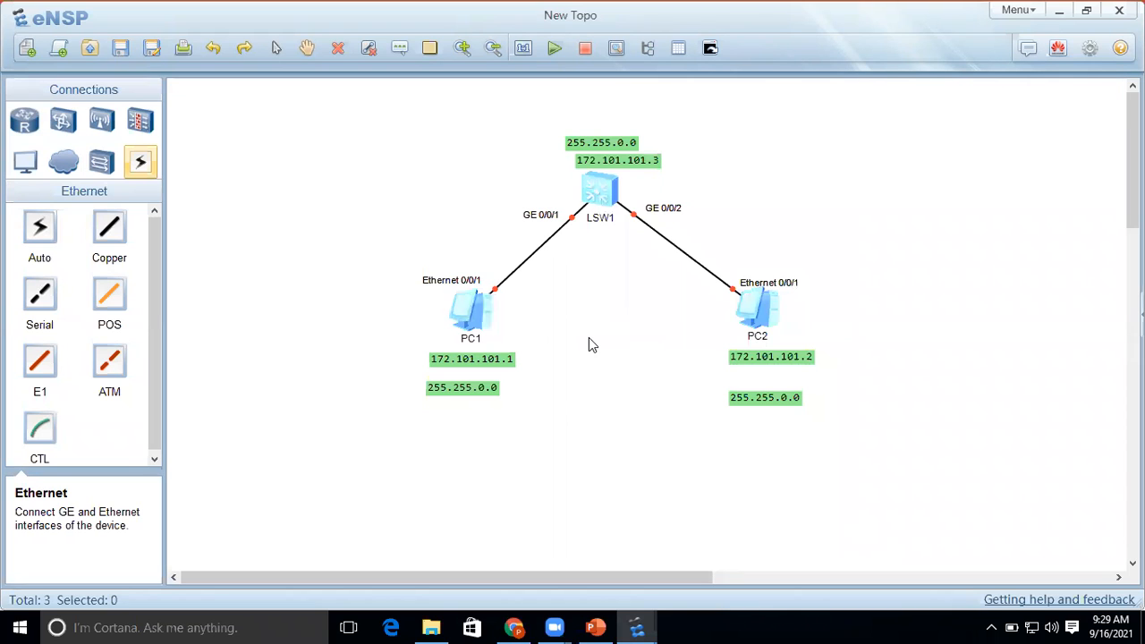
double_click(469, 306)
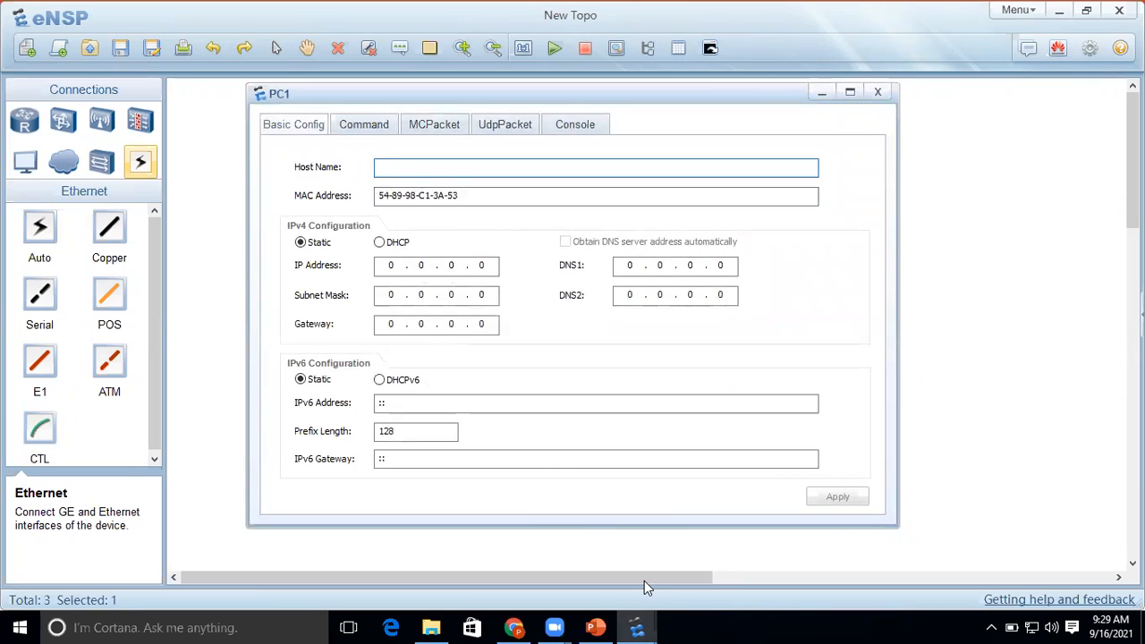
mouse_move(640, 627)
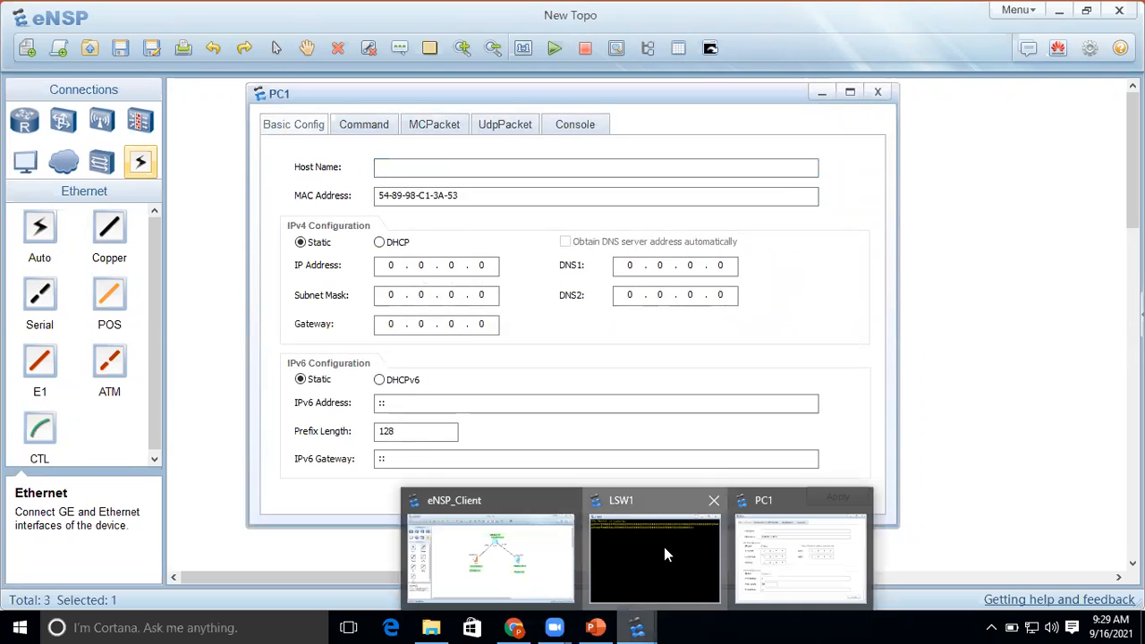
left_click(664, 547)
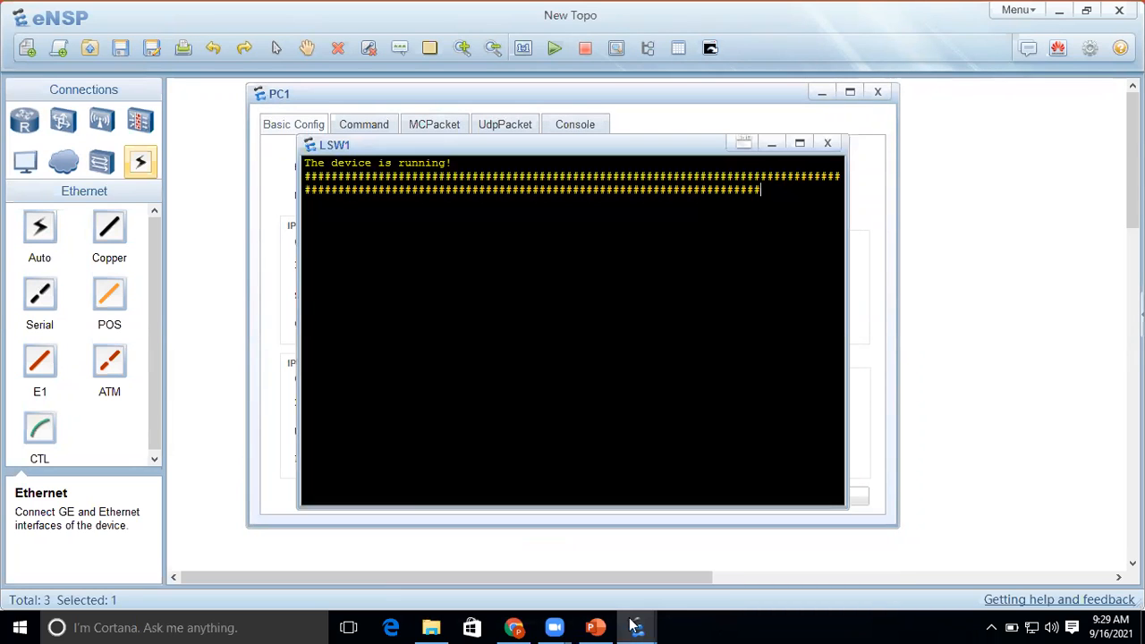
left_click(783, 546)
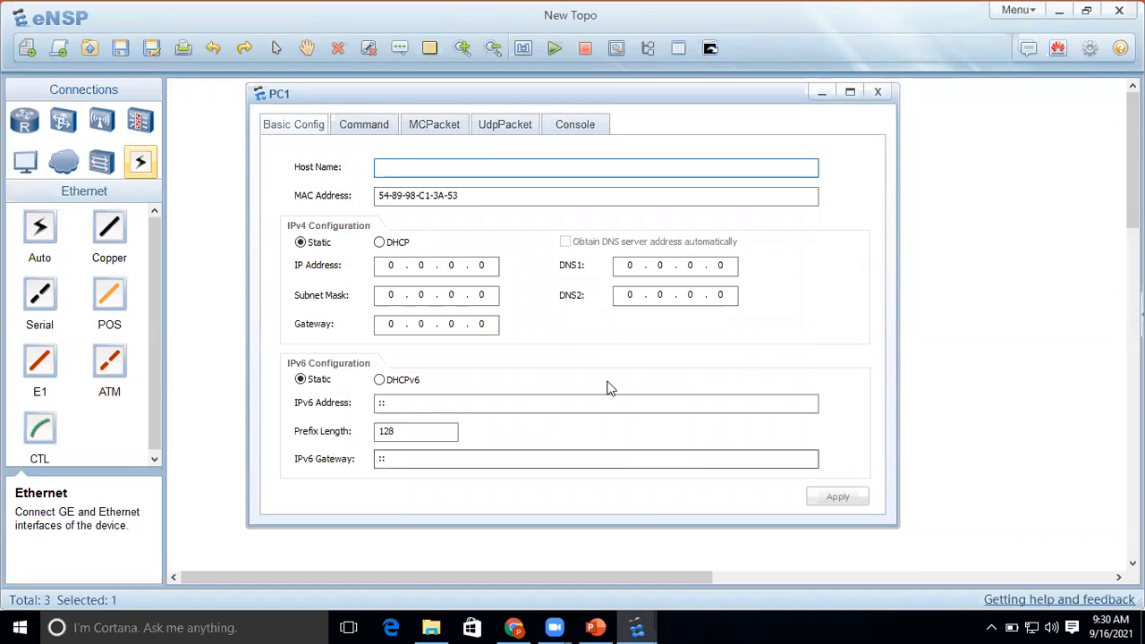
- Bring LSW1's console to the front and call up its user-view prompt
left_click(636, 627)
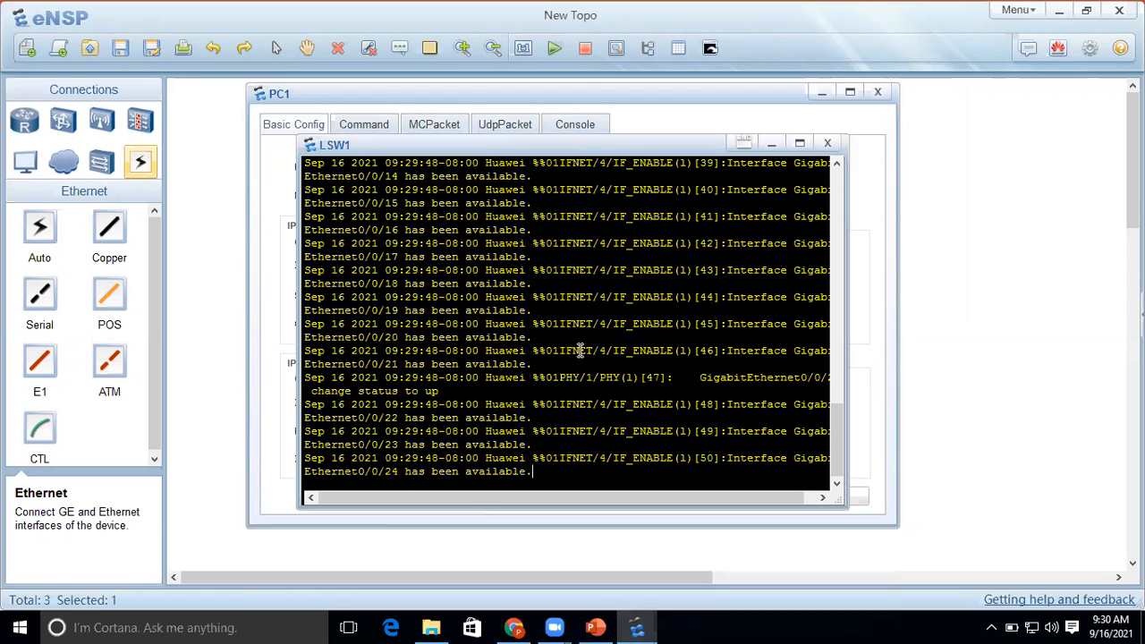
key("Return")
key("Return")
key("Return")
key("Return")
key("Return")
key("Return")
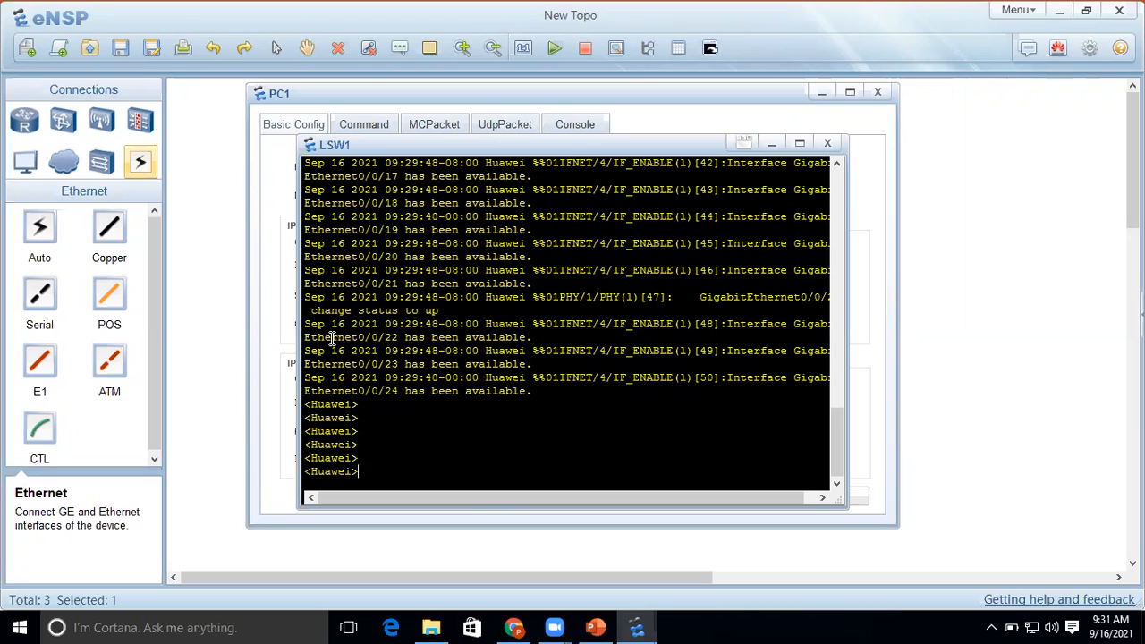
- Enter the switch's system view with system-view and return to the user view
type("system-view")
key("Return")
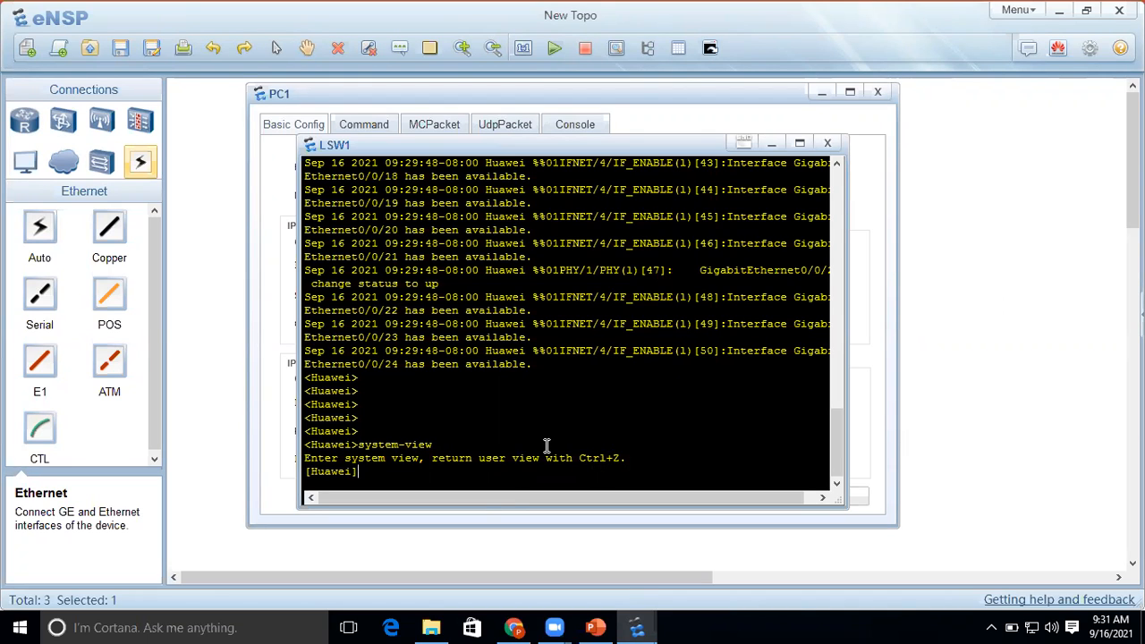
key("ctrl+z")
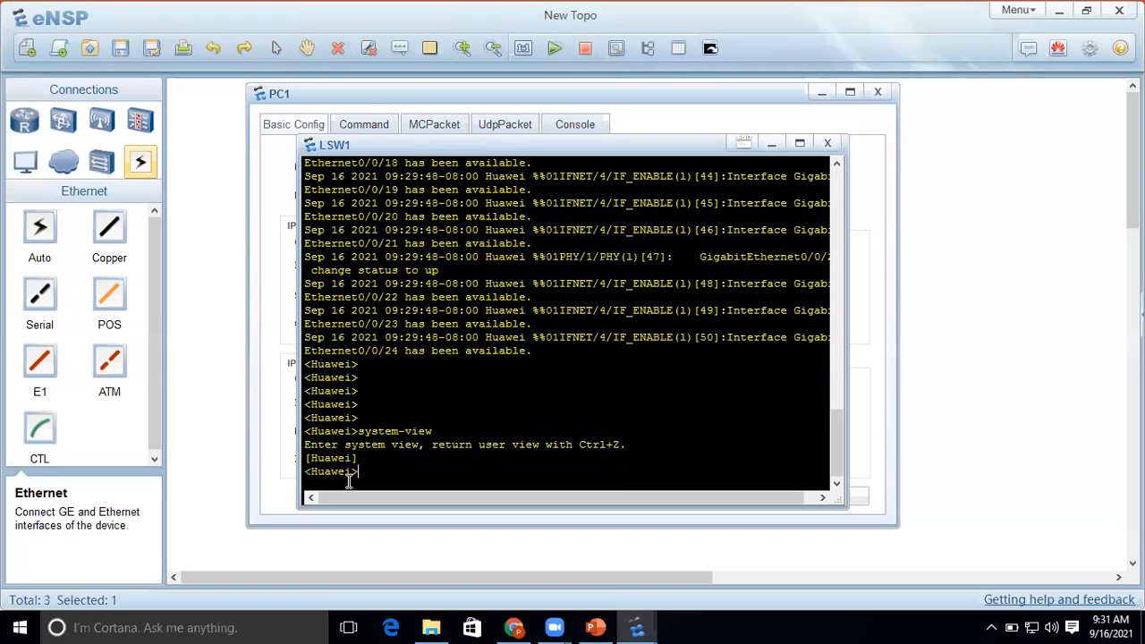
- Enter the switch's system view and set its system name to S1
type("system-view")
key("Return")
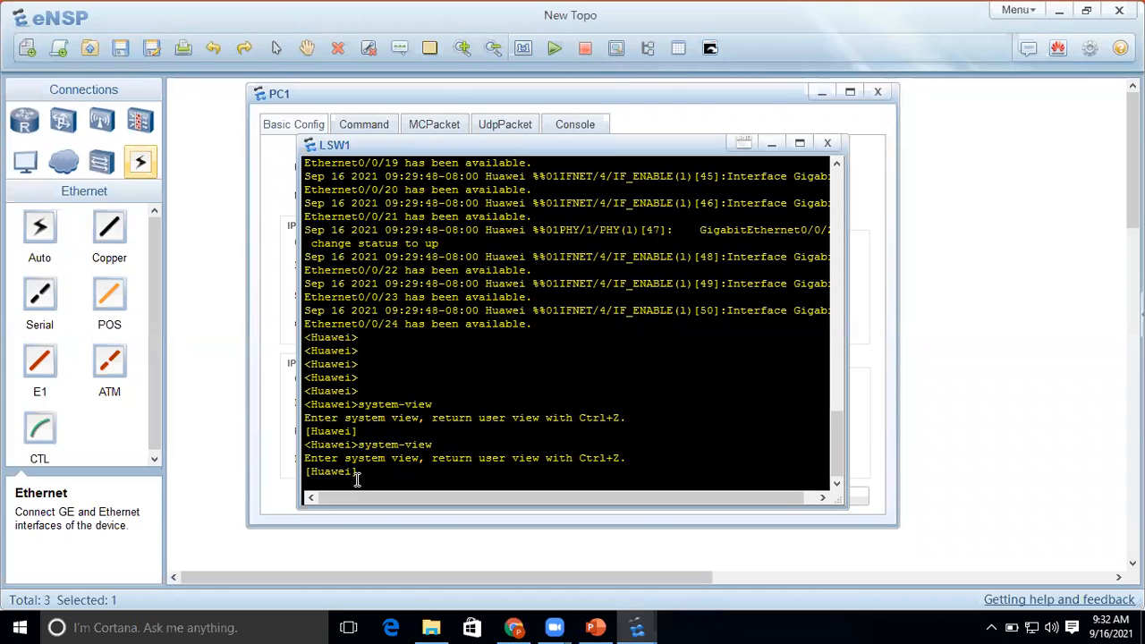
type("sysname S1")
key("Return")
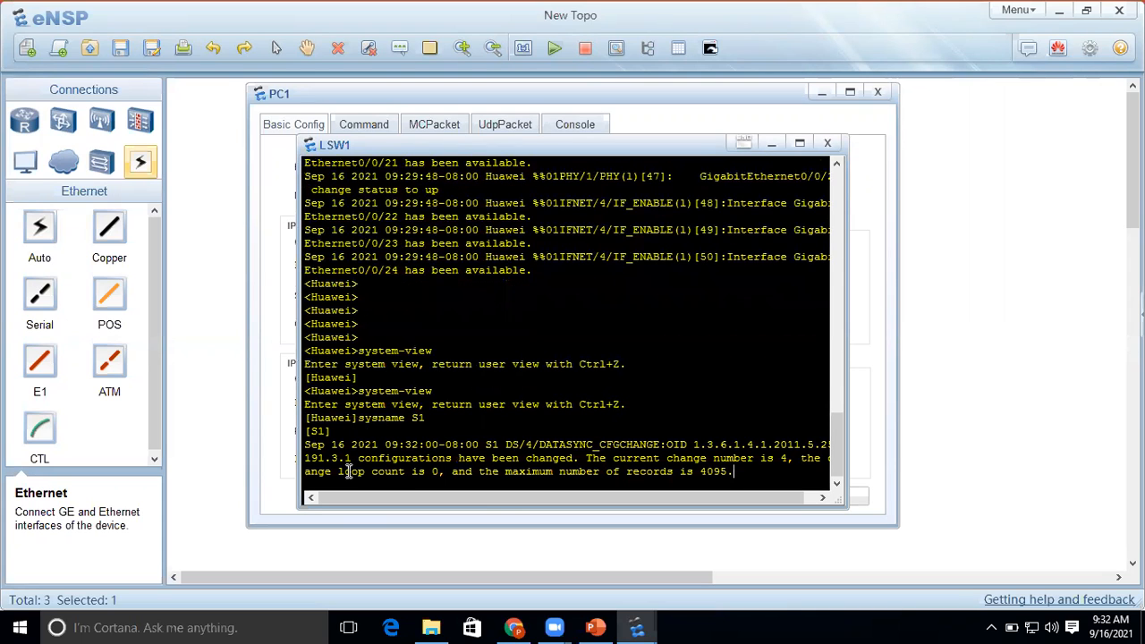
key("Return")
key("Return")
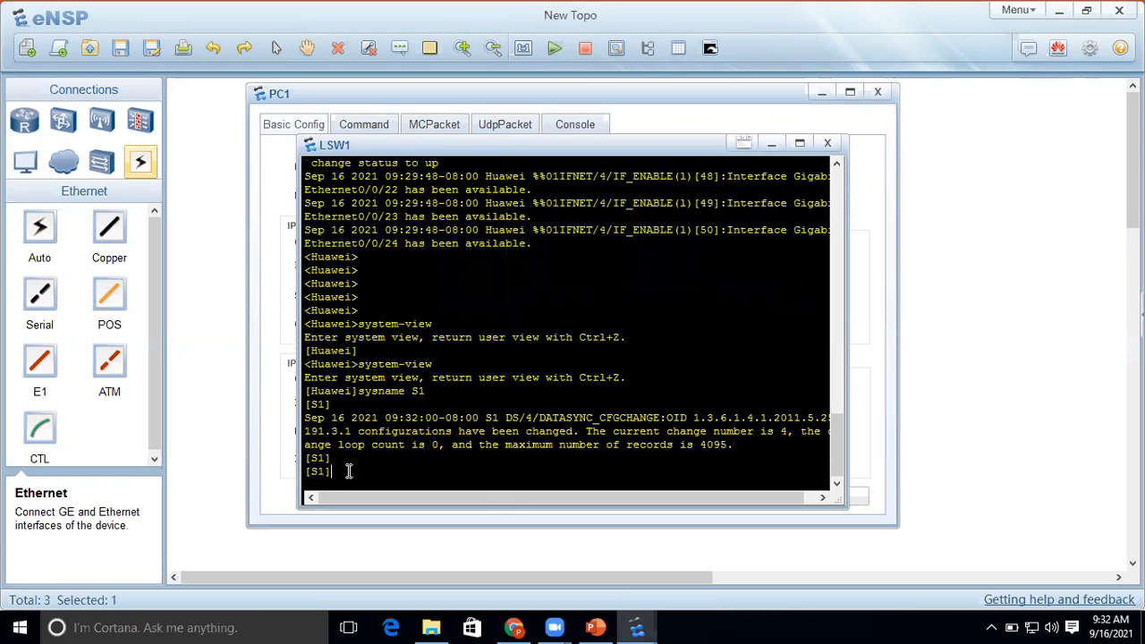
- Create VLAN 10 on the switch and quit back to the system view
type("vlan 10")
key("Return")
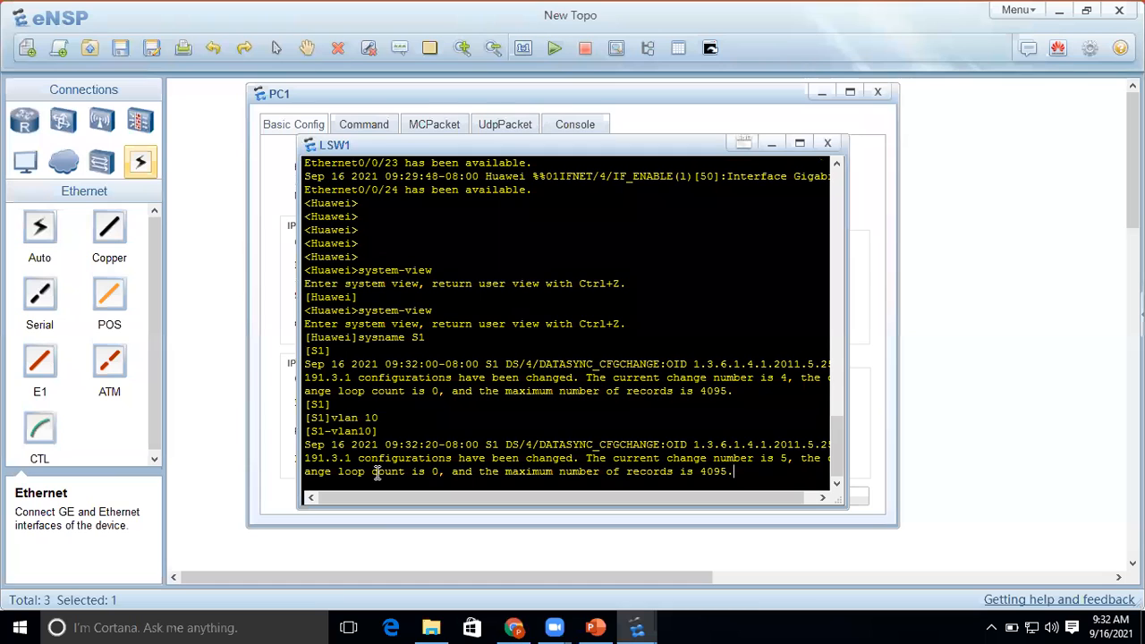
key("Return")
key("Return")
key("Return")
key("Return")
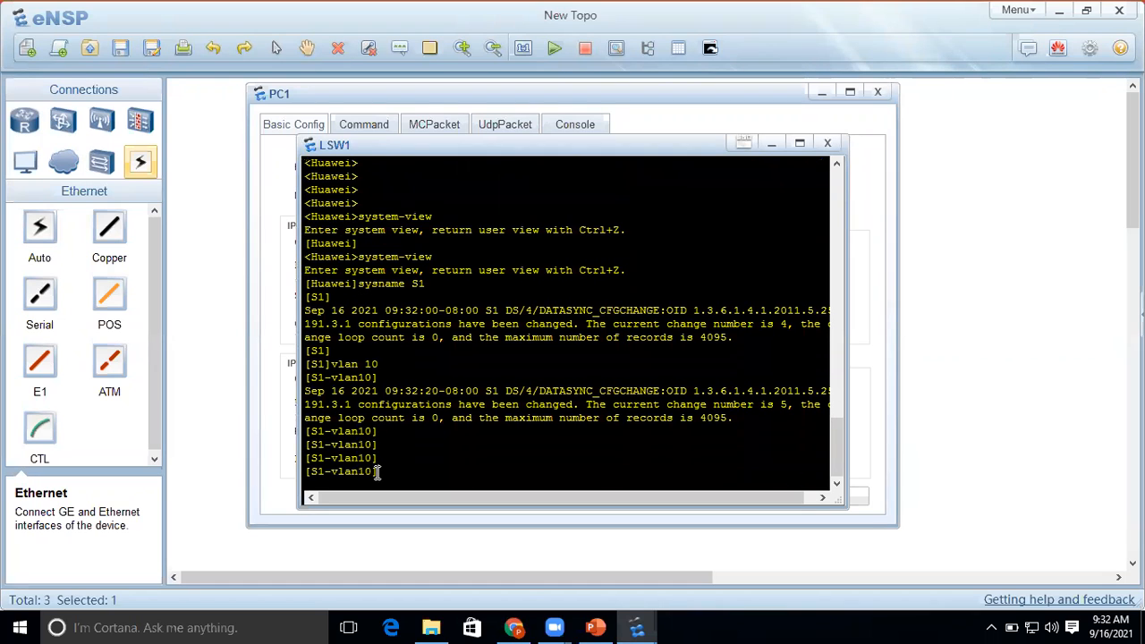
type("quit")
key("Return")
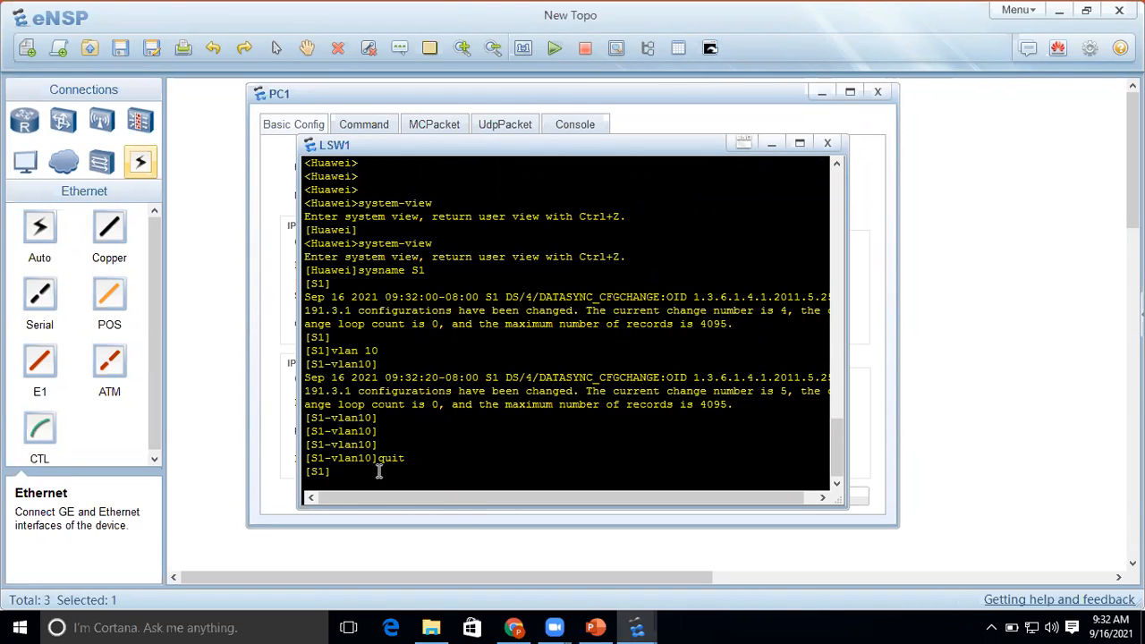
type("int va")
key("BackSpace")
type("lan")
key("Up")
key("Return")
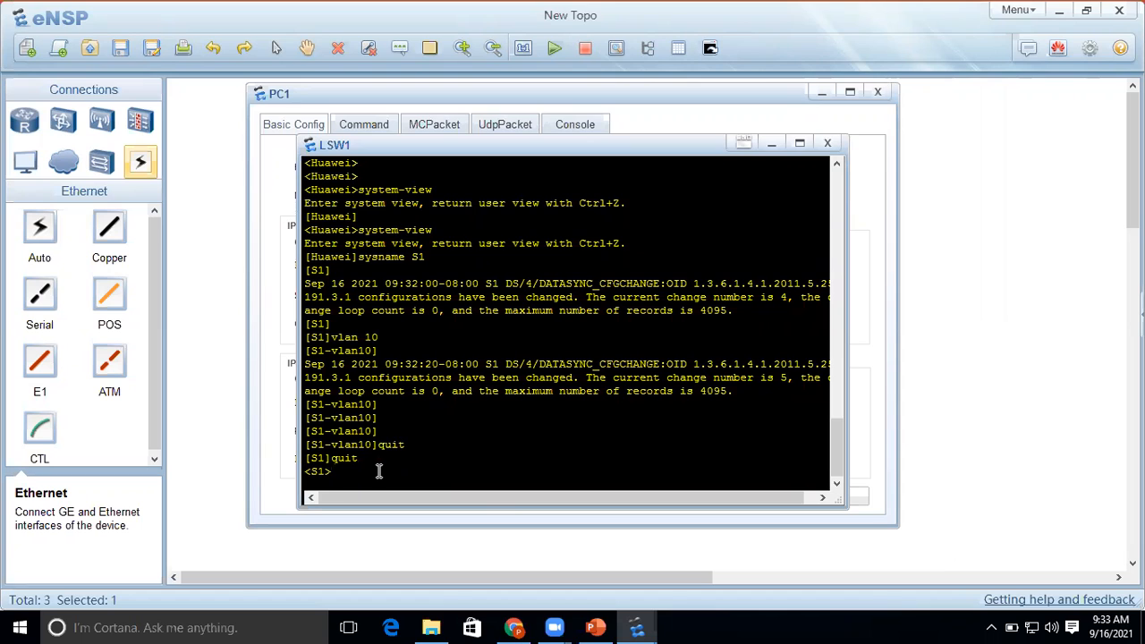
type("quit")
key("Return")
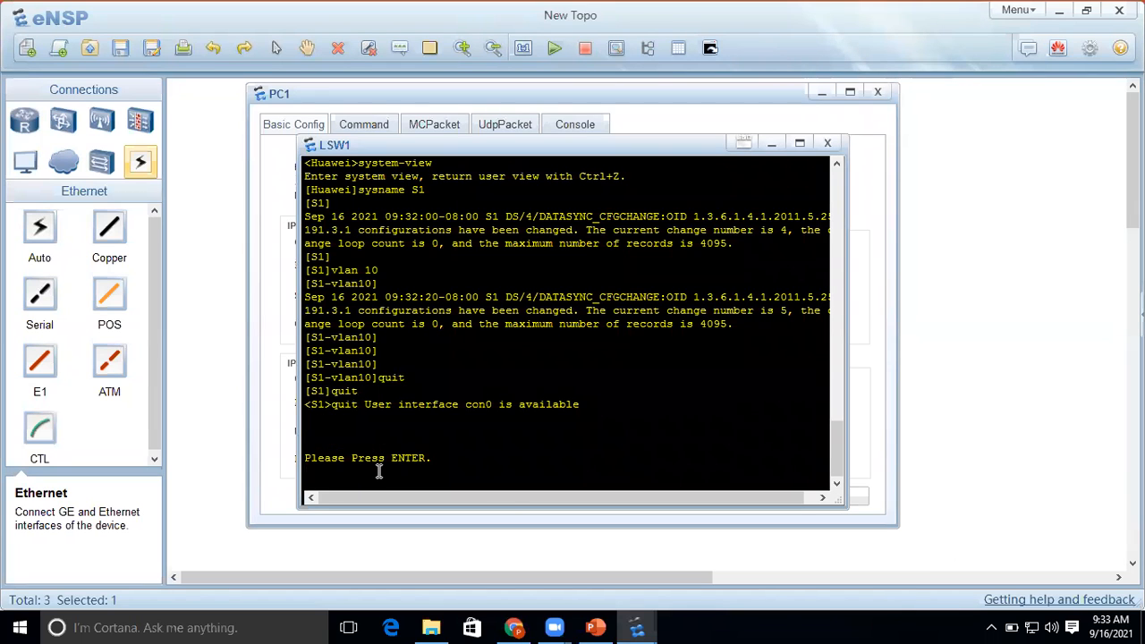
key("Return")
key("Return")
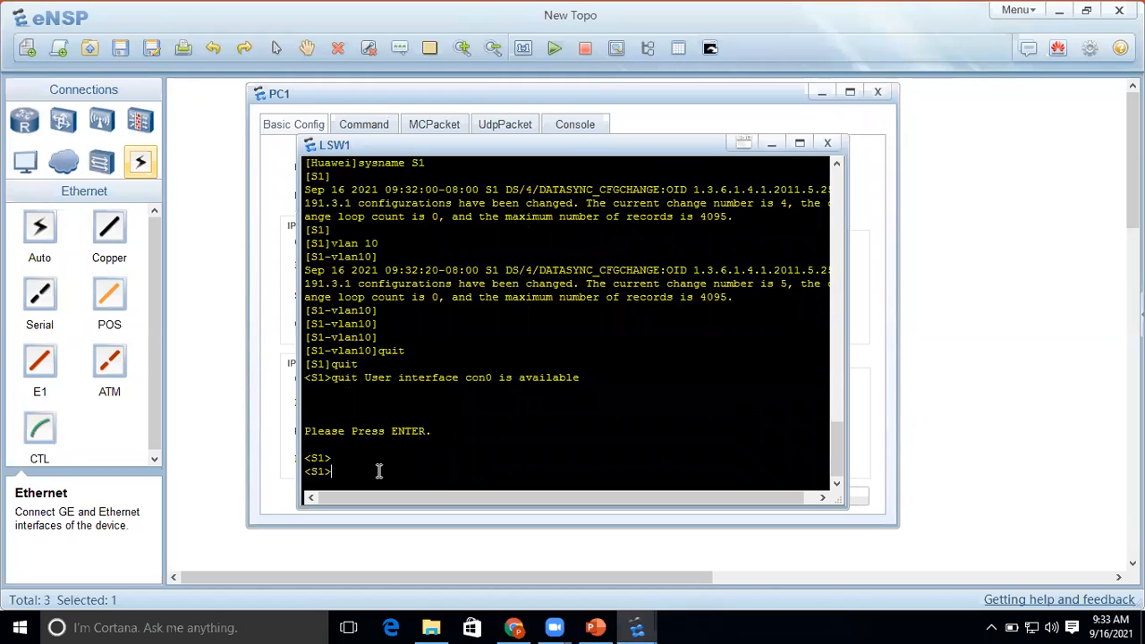
type("system-view")
key("Return")
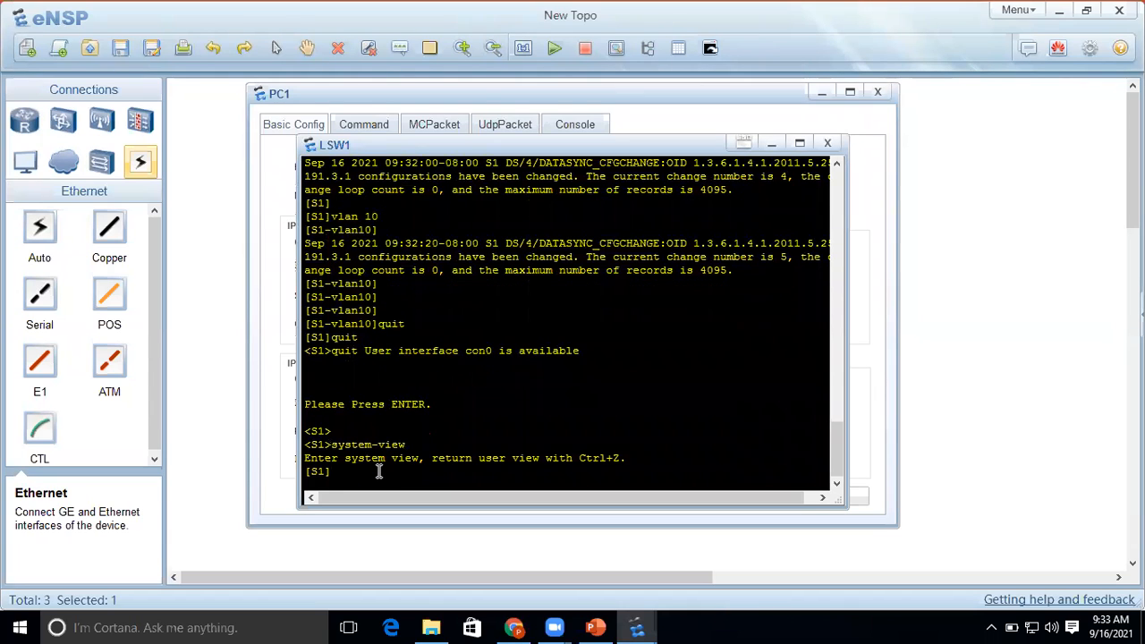
- Enter the VLAN 10 interface and assign it the IP address 172.101.101.3 with mask 255.255.0.0
type("int vlan 10")
key("Return")
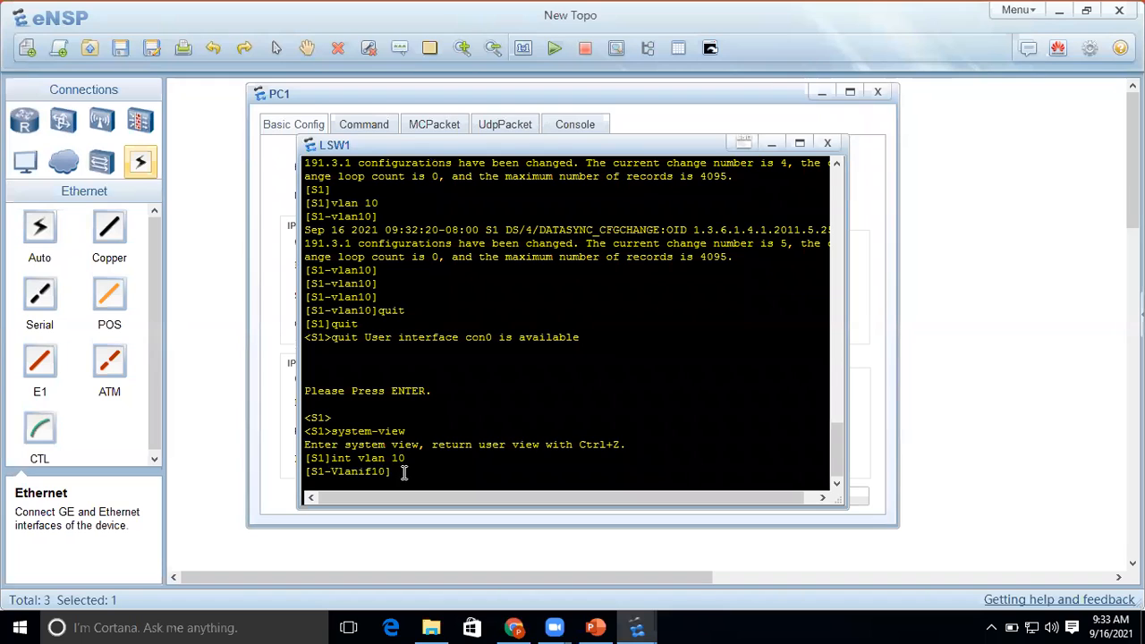
type("ip address 172.101.101.3 255")
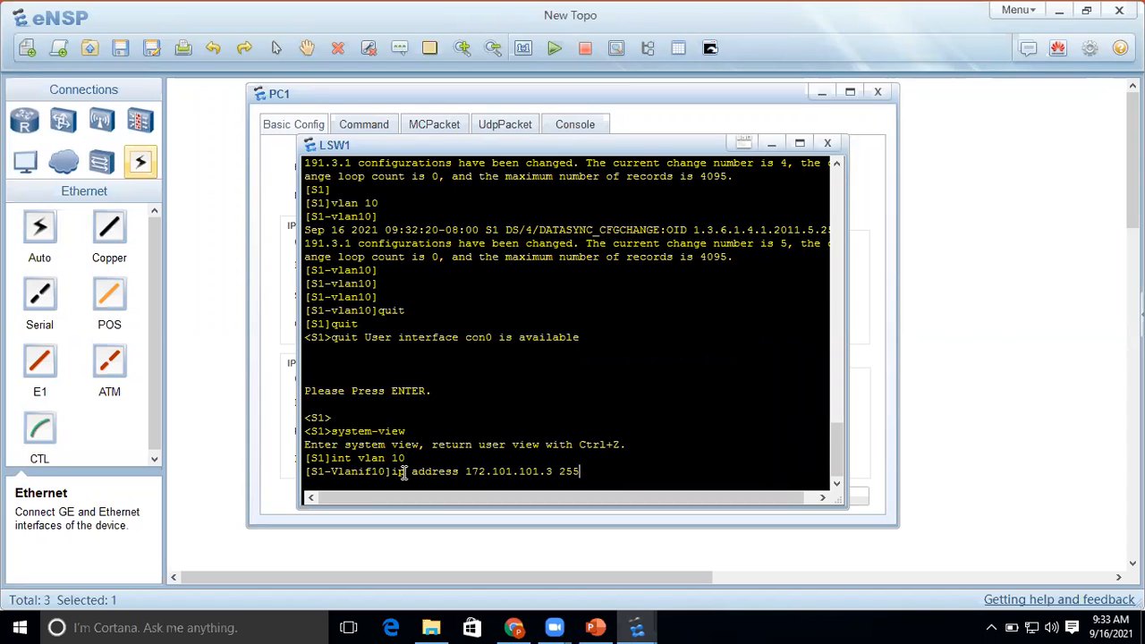
type(".255.0.0")
key("Return")
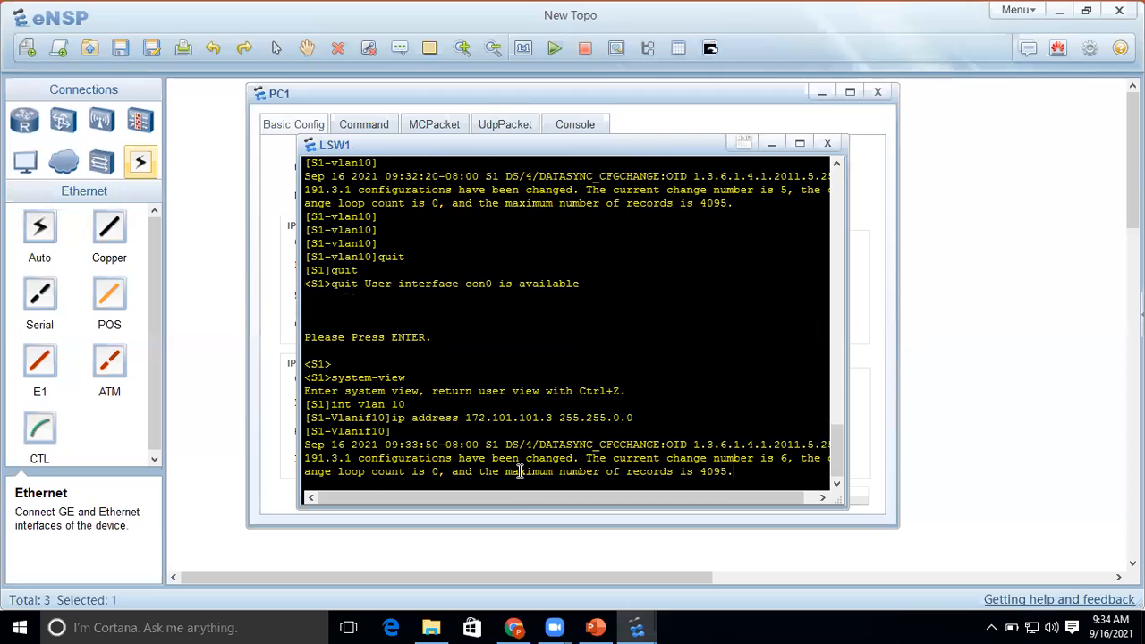
key("Return")
key("Return")
key("Return")
key("Return")
key("Return")
key("Return")
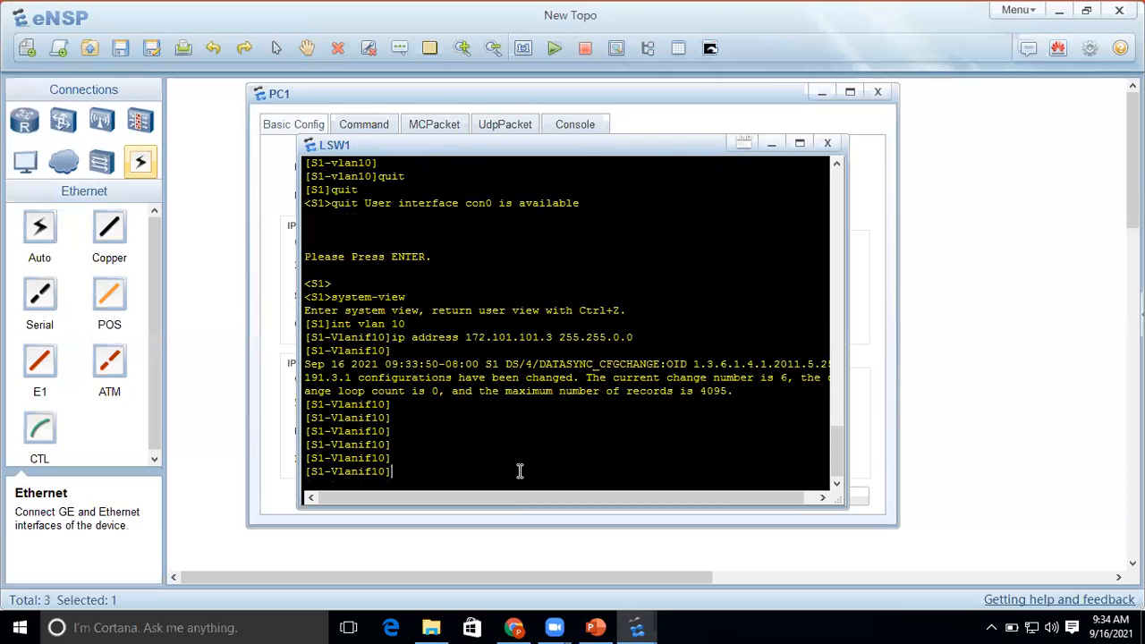
- In PC1's basic configuration, set the host name to PC1 and the static IPv4 address to 172.101.101.1
left_click(335, 89)
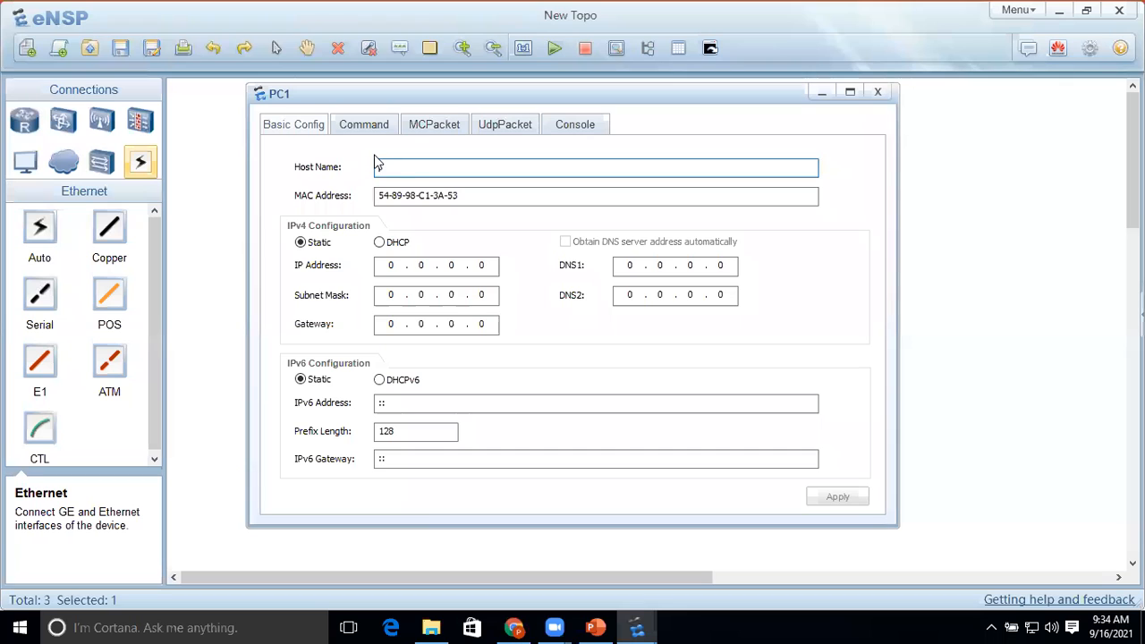
type("PC1")
left_click(394, 270)
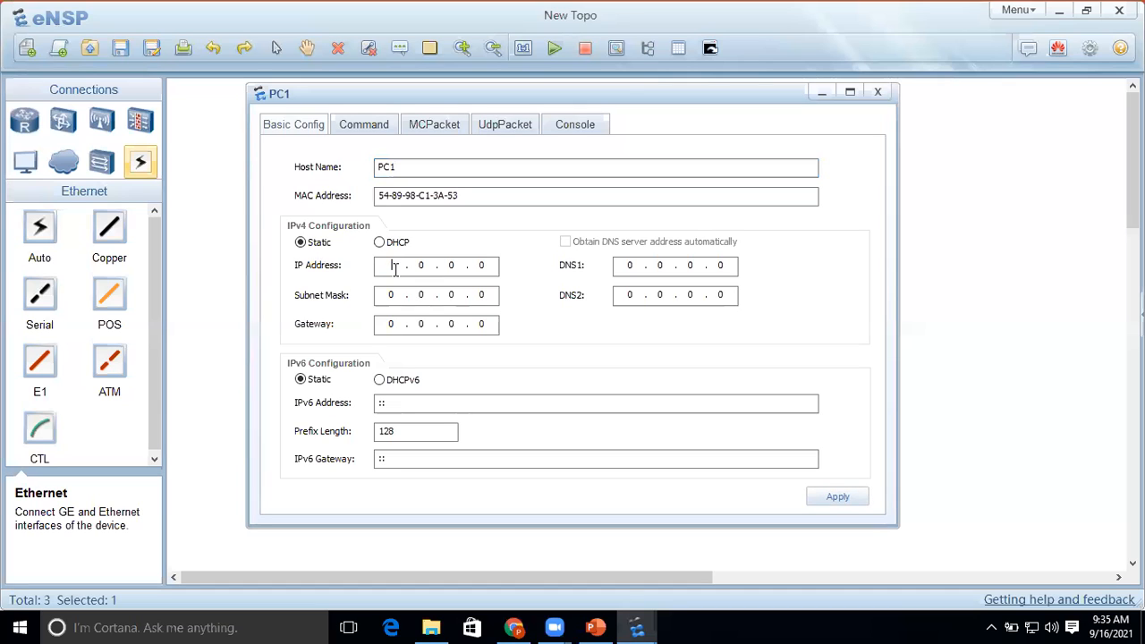
type("172.101.101.1")
- Set PC1's subnet mask to 255.255.0.0 and apply the configuration
left_click(393, 296)
key("BackSpace")
type("255 . 255 . 0")
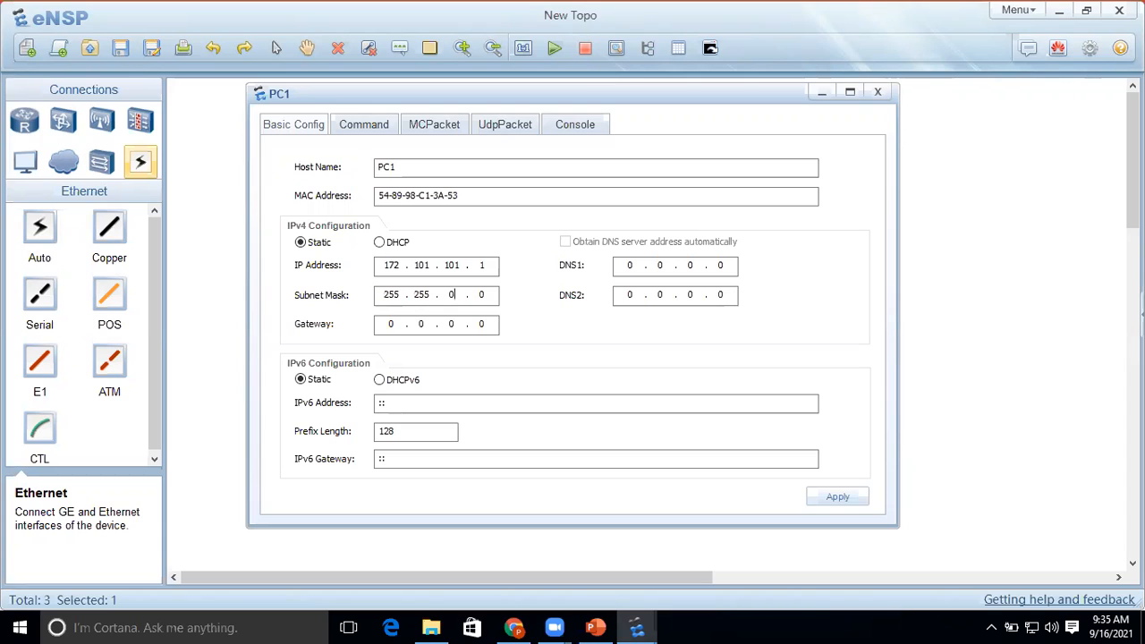
key("period")
type("0")
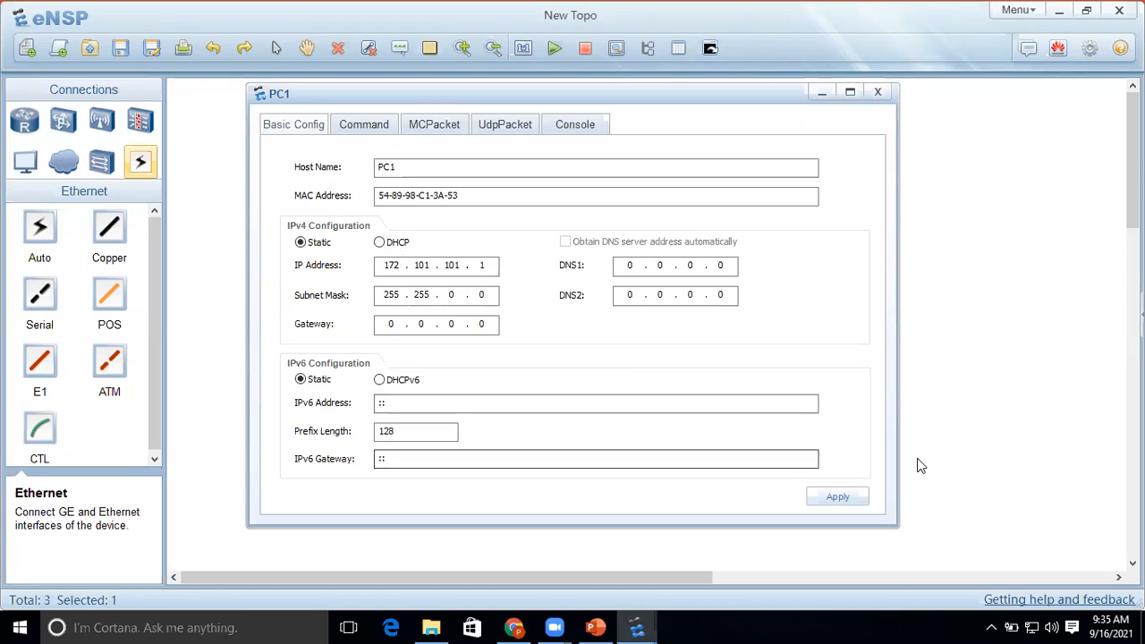
left_click(839, 499)
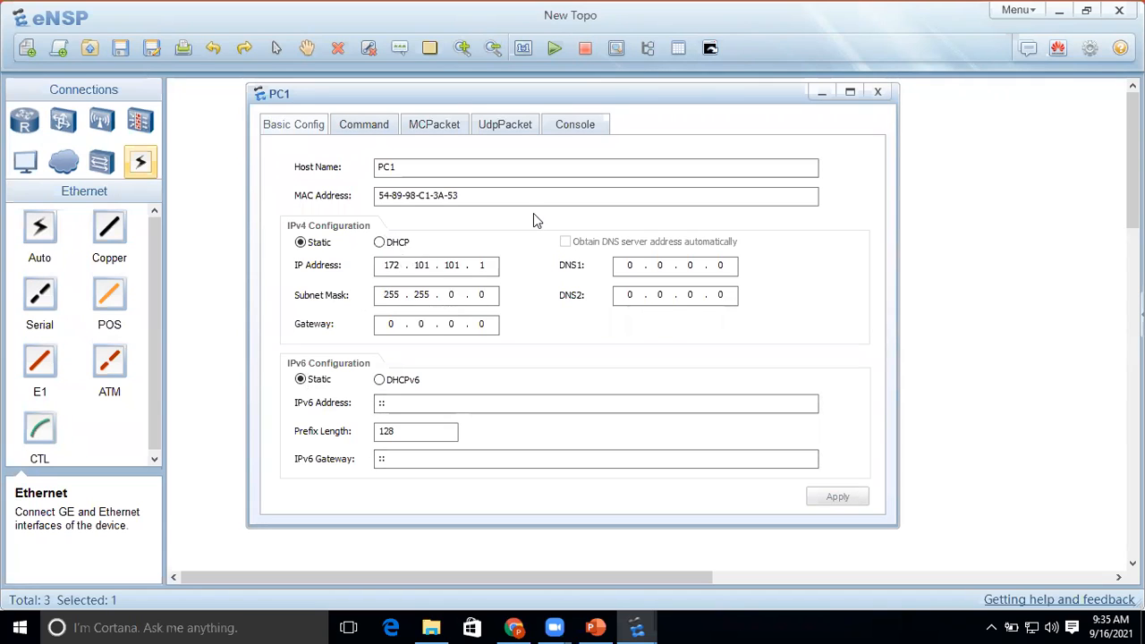
left_click(365, 124)
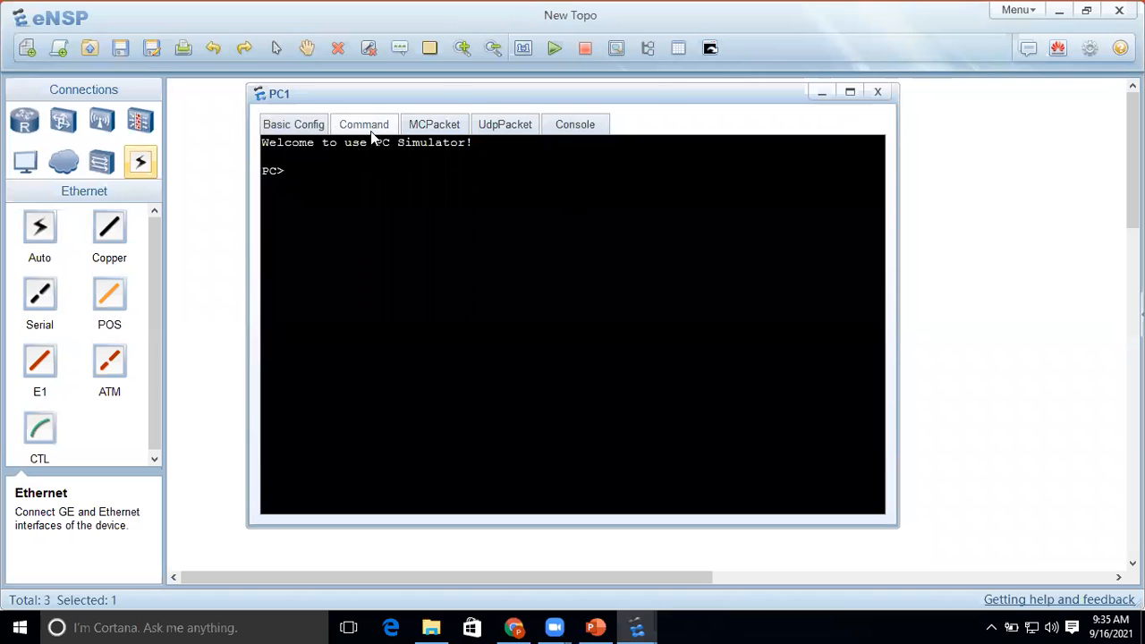
left_click(284, 124)
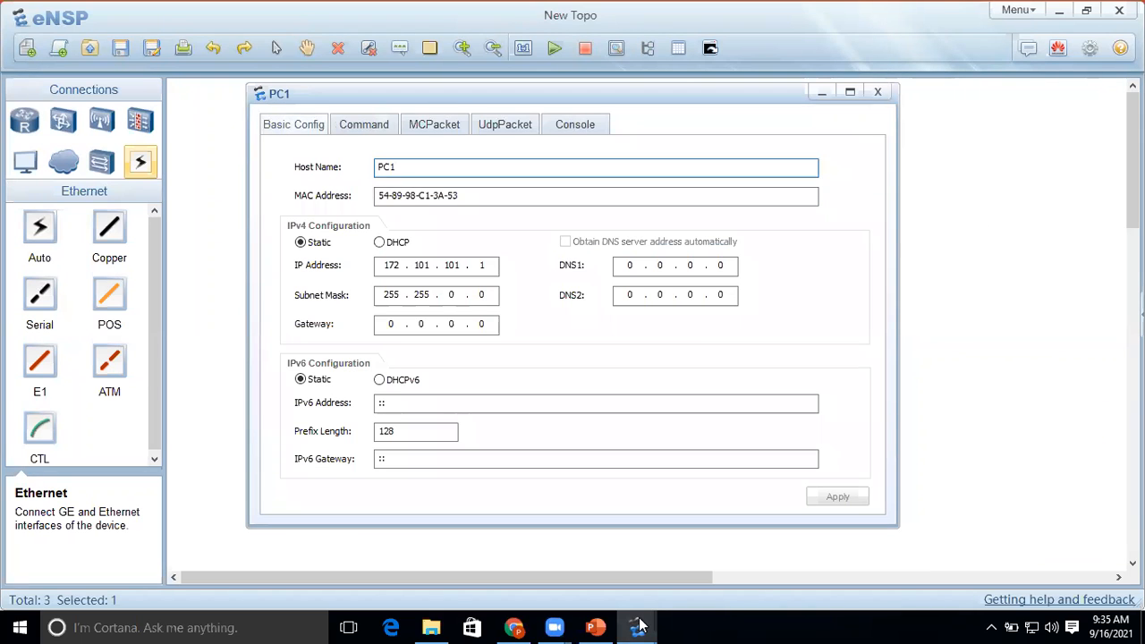
- In PC2's basic configuration, set the host name to PC2 and the static IPv4 address to 172.101.101.2
left_click(957, 419)
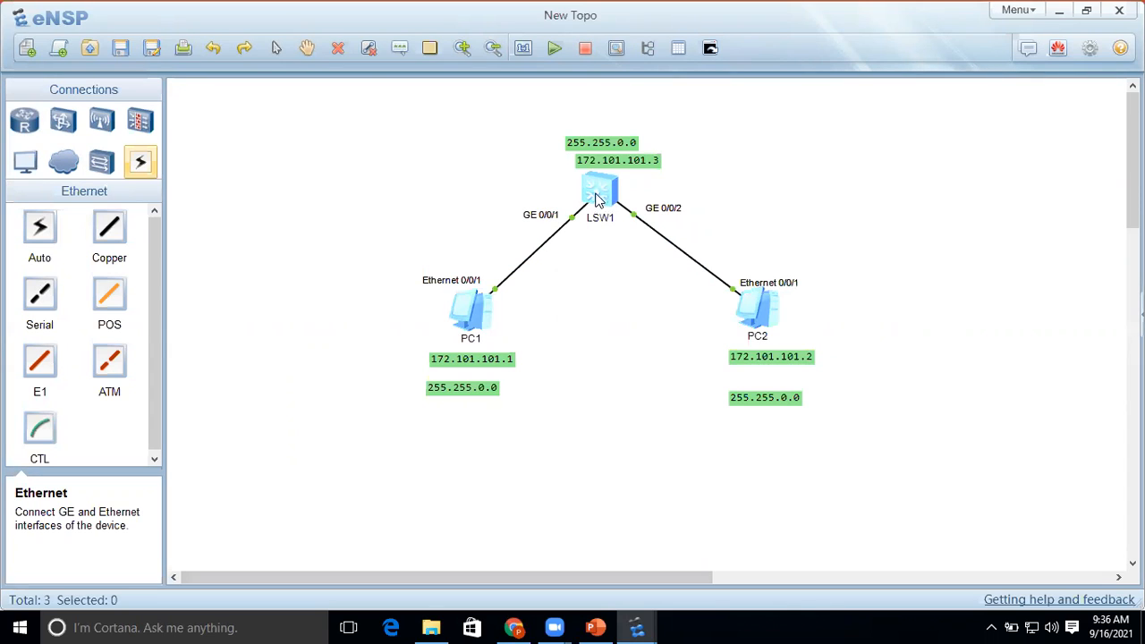
double_click(754, 310)
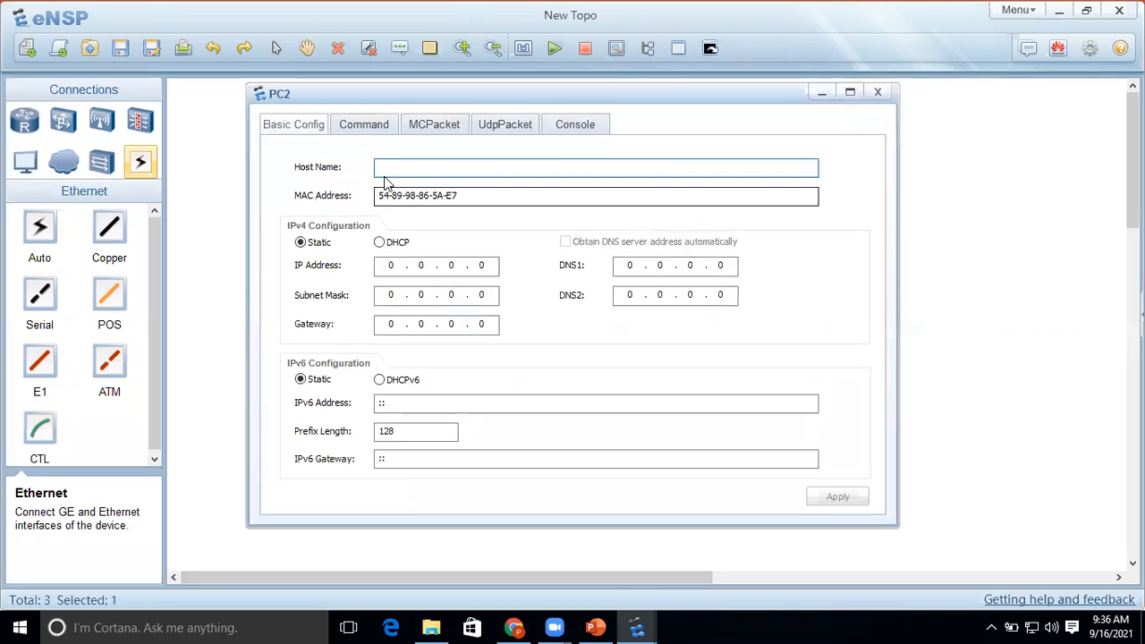
left_click(378, 169)
type("PC")
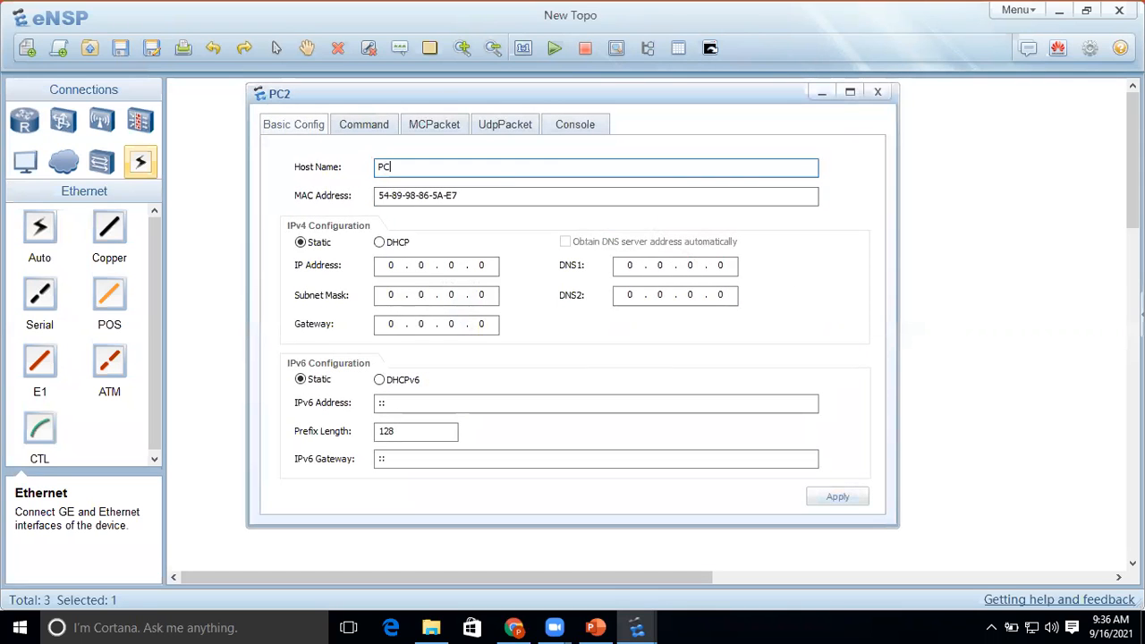
type("2")
left_click(392, 265)
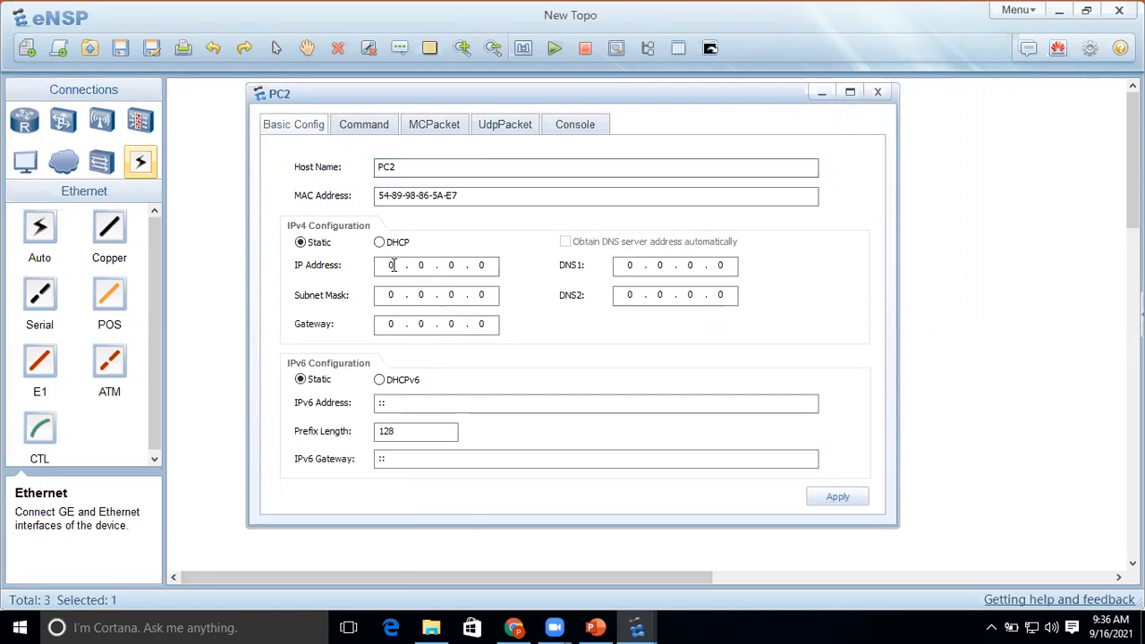
type("172.")
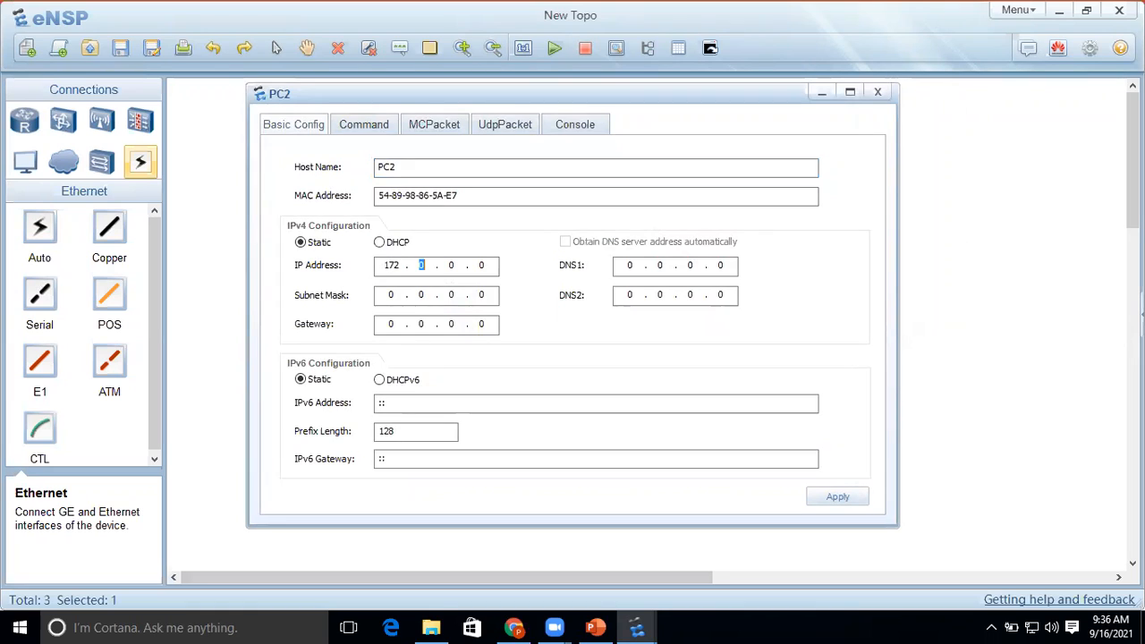
type("101.101.")
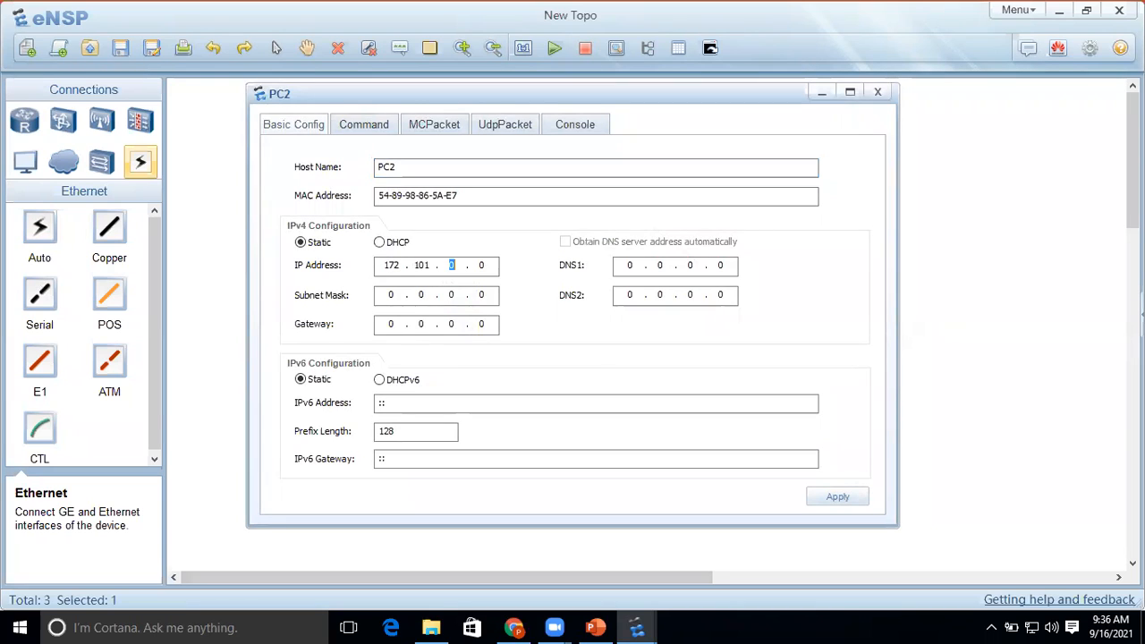
type("2")
- Set PC2's subnet mask to 255.255.0.0 and apply the configuration
left_click(394, 300)
key("BackSpace")
type("255.255.")
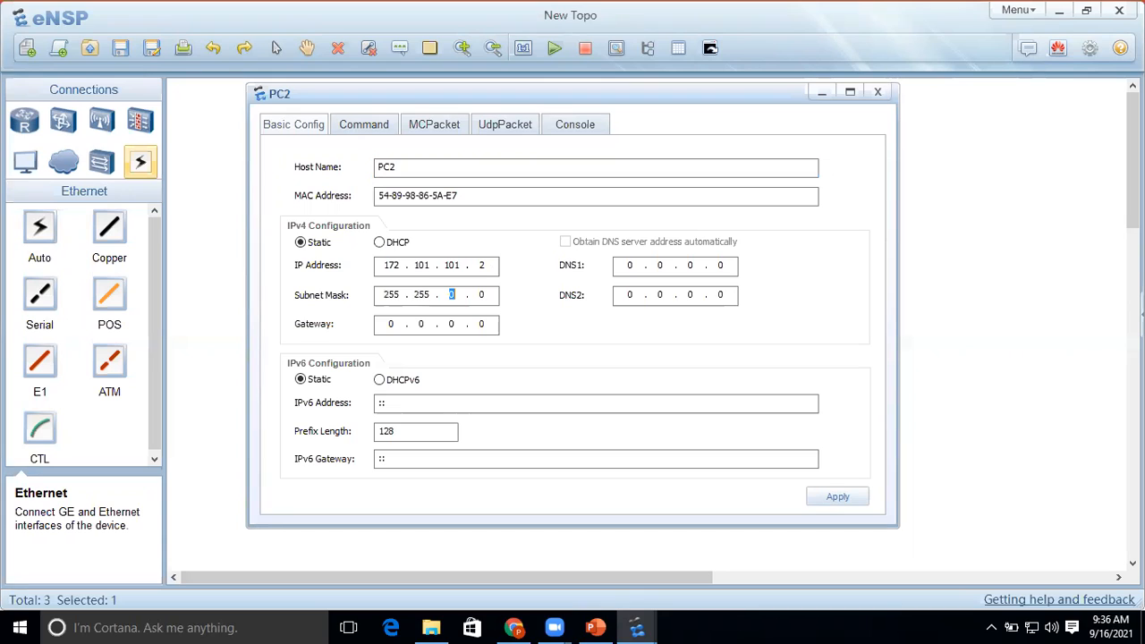
type("0")
type("0")
left_click(837, 495)
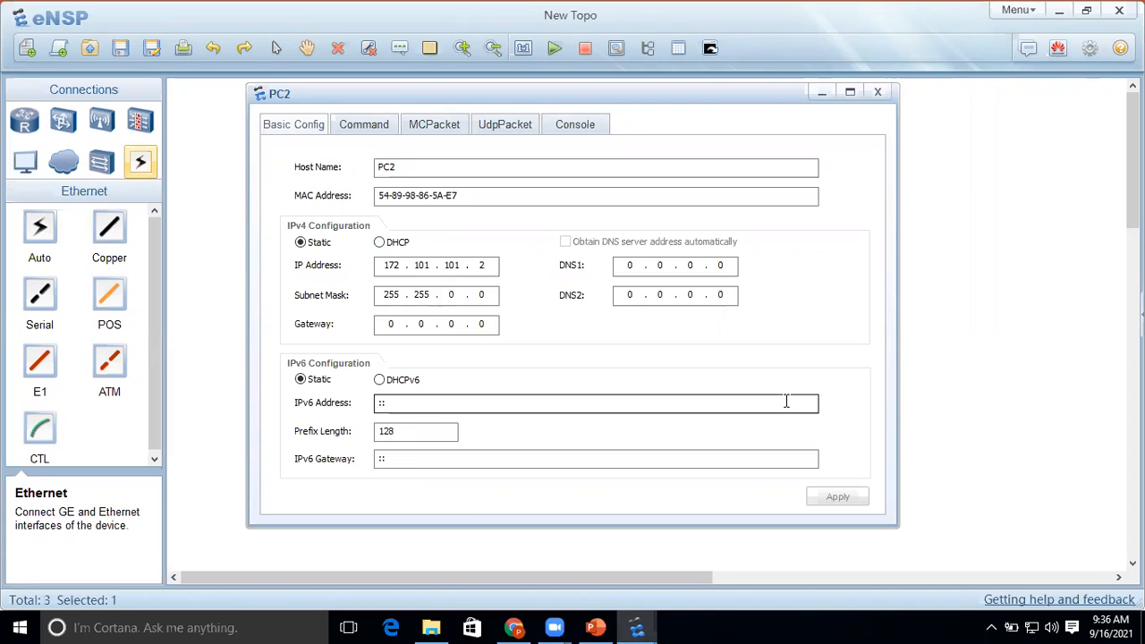
- Go back to the LSW1 console and quit the VLAN 10 interface to the system view
left_click(981, 335)
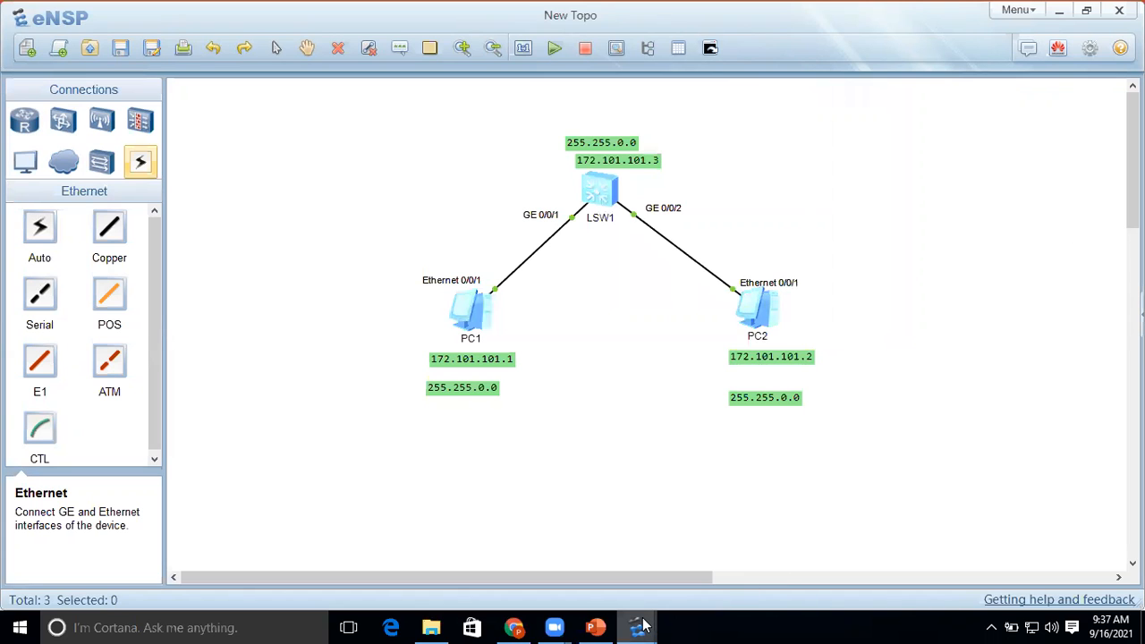
mouse_move(637, 625)
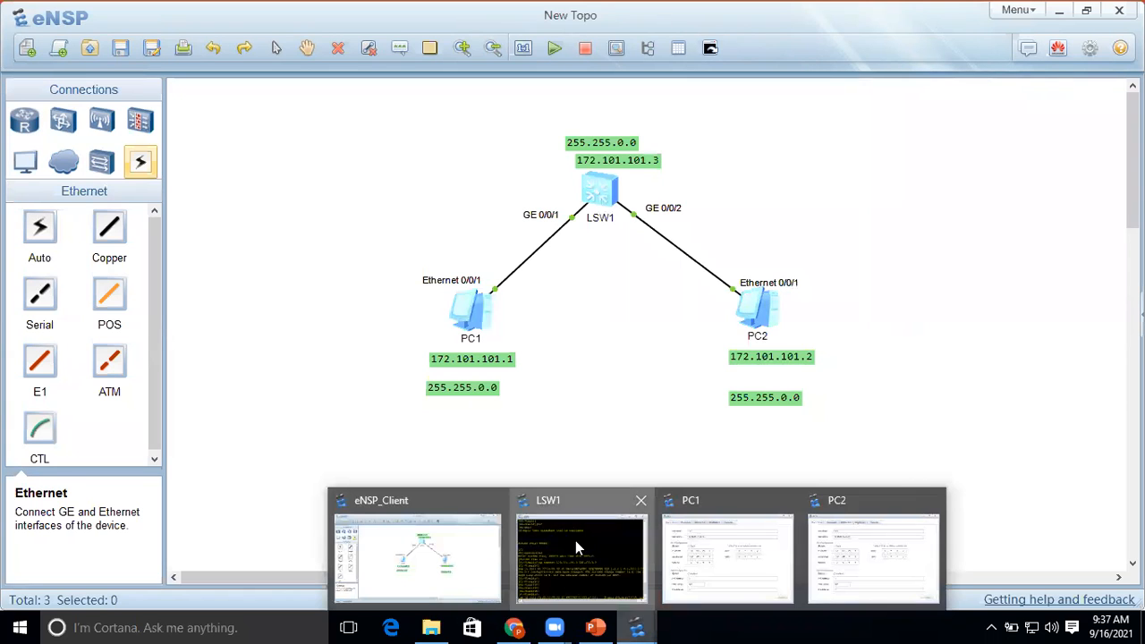
left_click(575, 540)
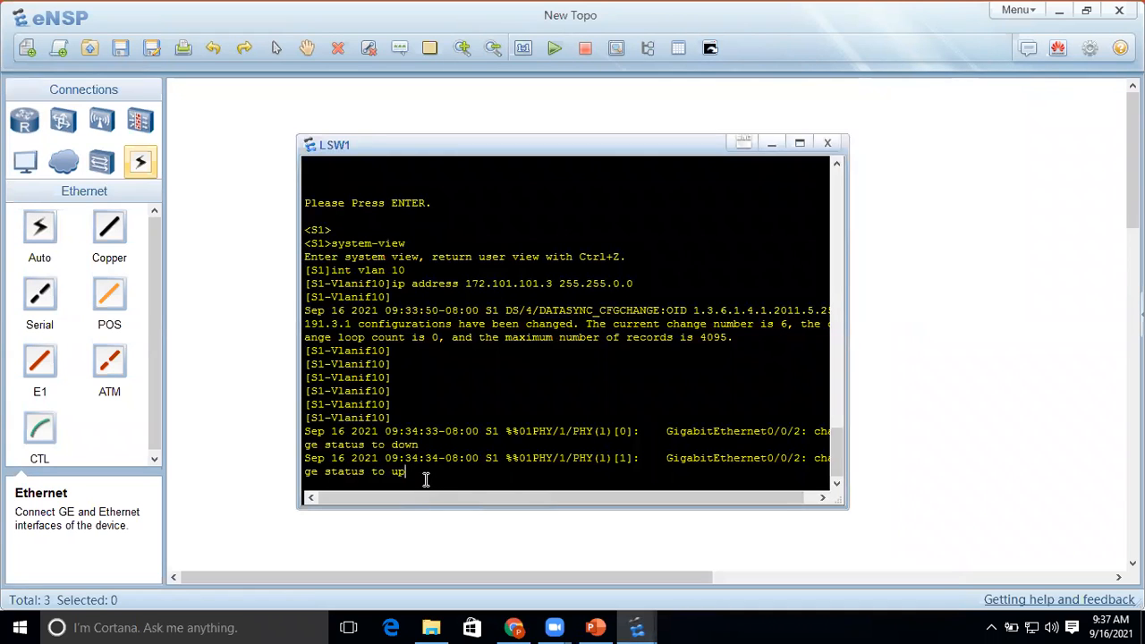
key("Return")
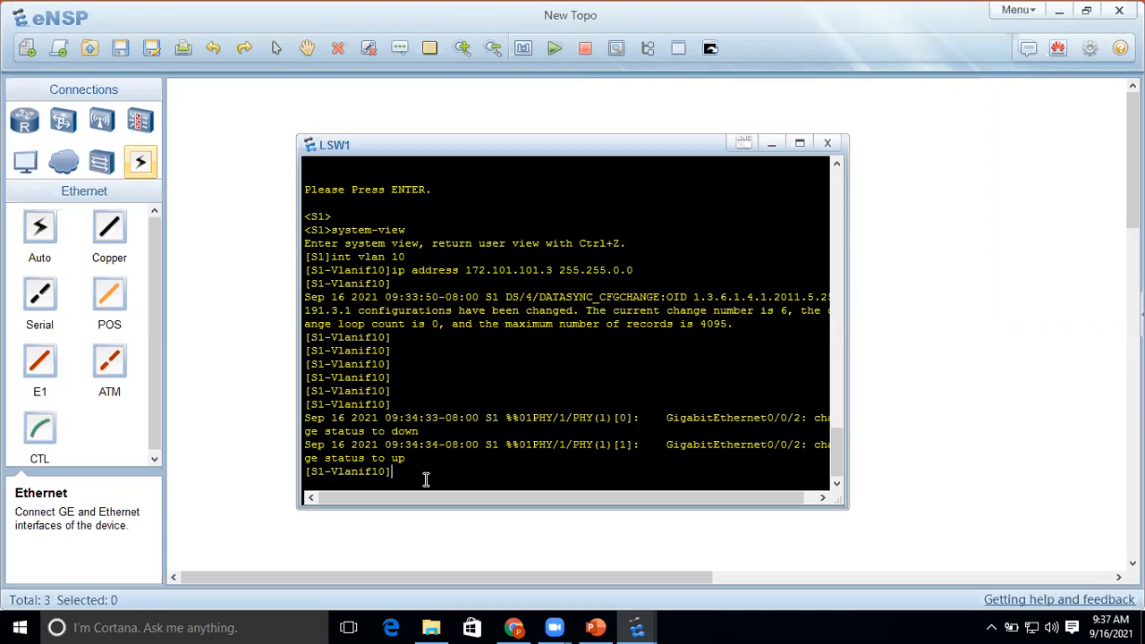
type("q")
key("Return")
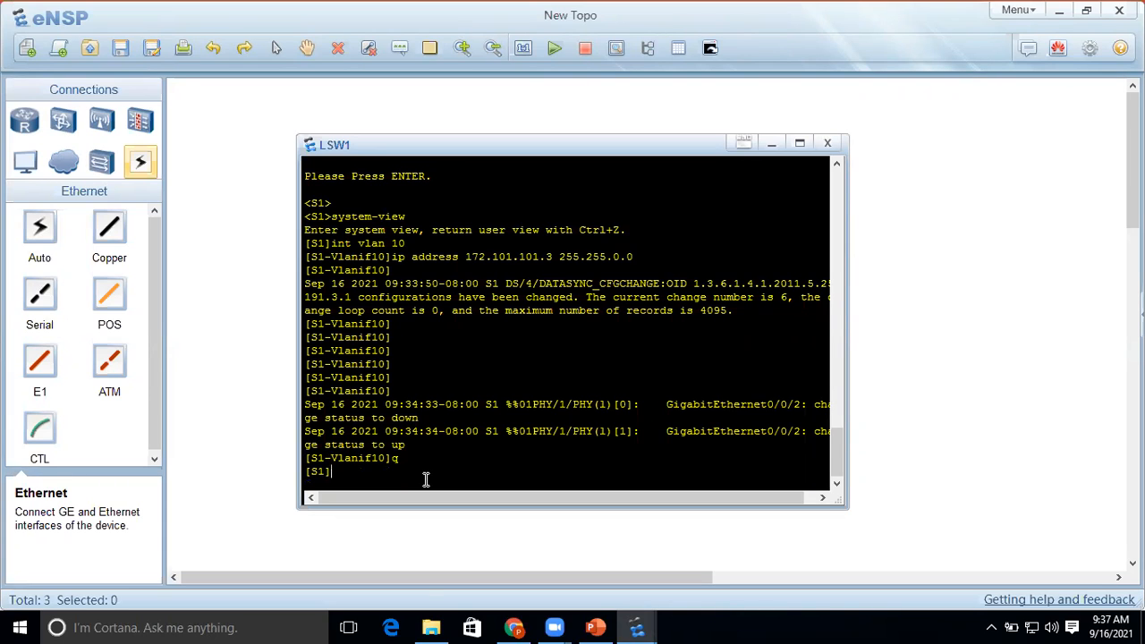
- Enter interface GigabitEthernet 0/0/1 on the switch and set its port link-type to access
type("int")
left_click_drag(517, 155, 793, 177)
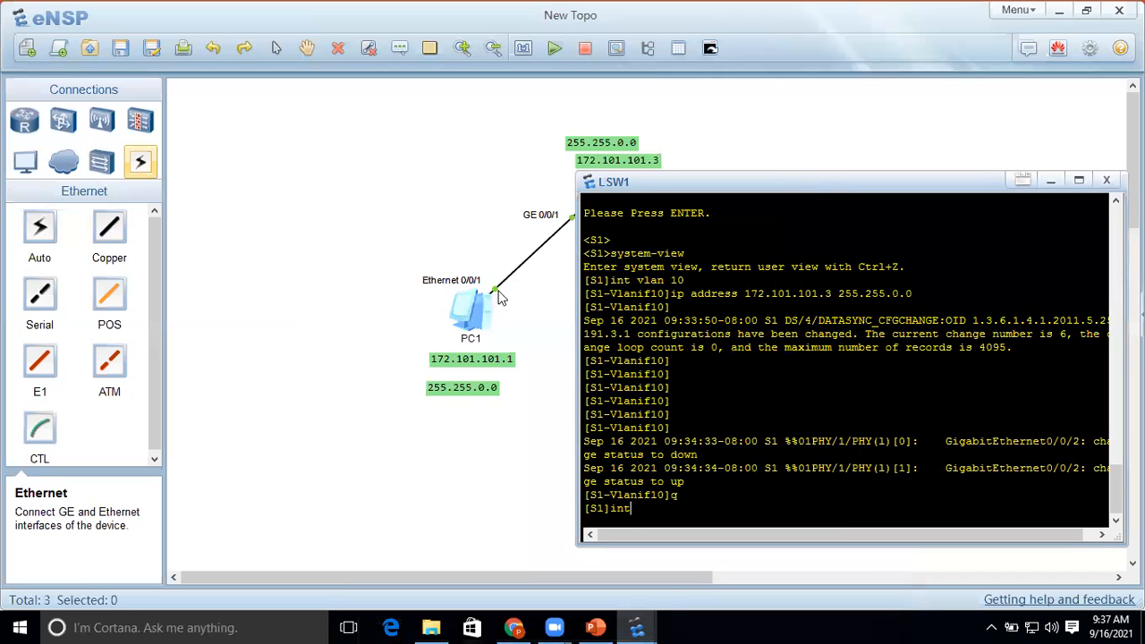
left_click_drag(642, 179, 710, 146)
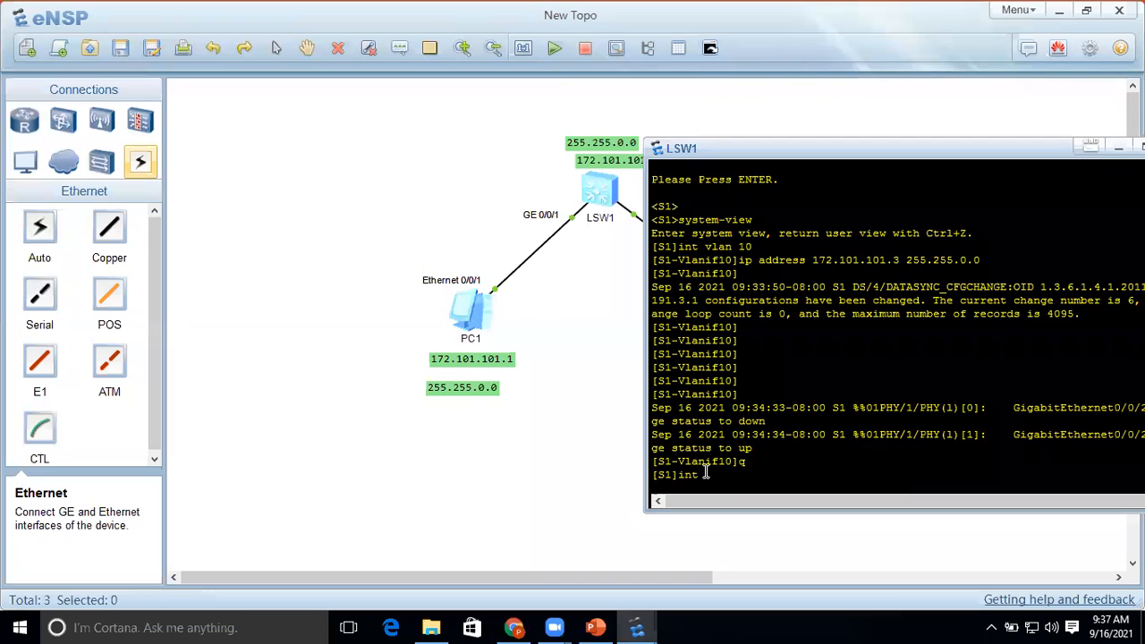
type("gig 0/0/1")
key("Return")
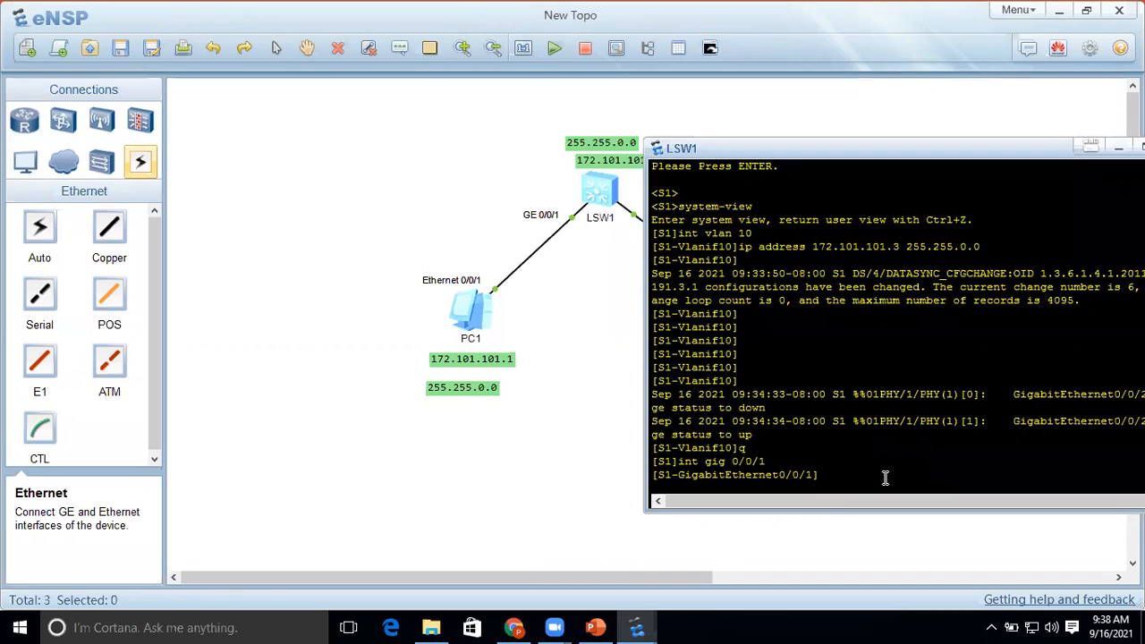
type("port link-type access")
key("Return")
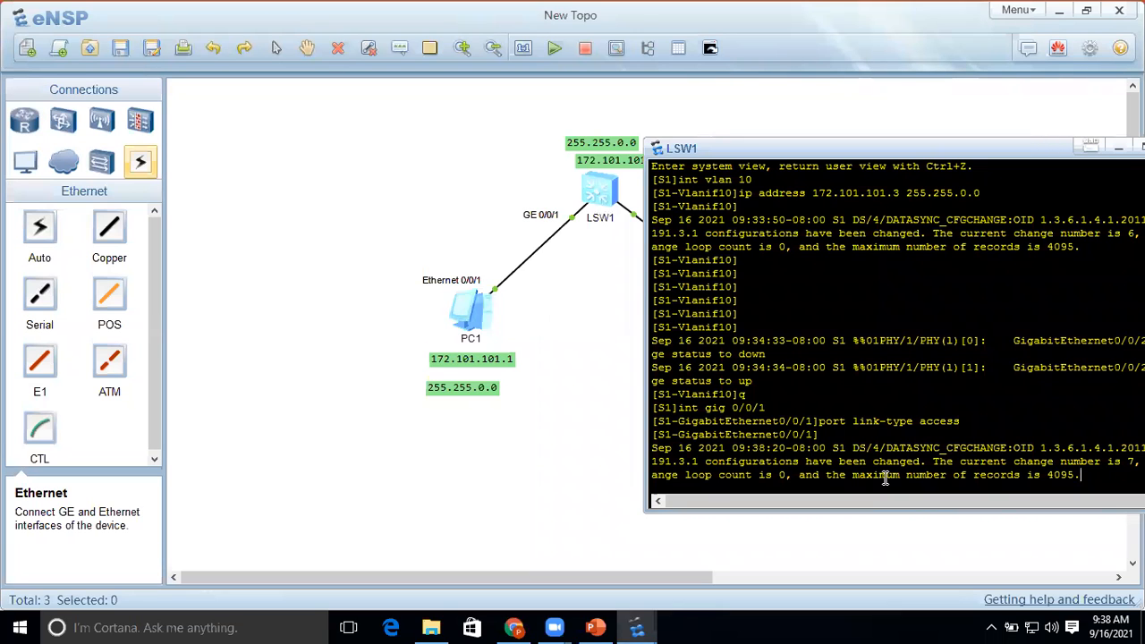
key("Return")
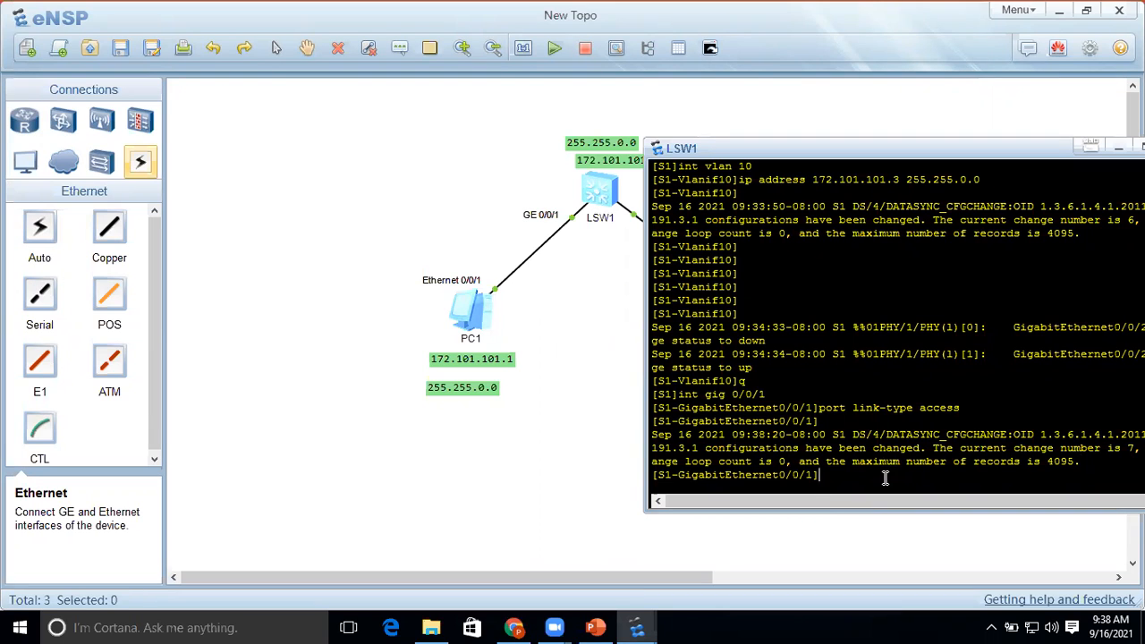
- Set VLAN 10 as the default VLAN of GigabitEthernet 0/0/1 and display the VLAN 10 details
type("port default vlan 10")
key("Return")
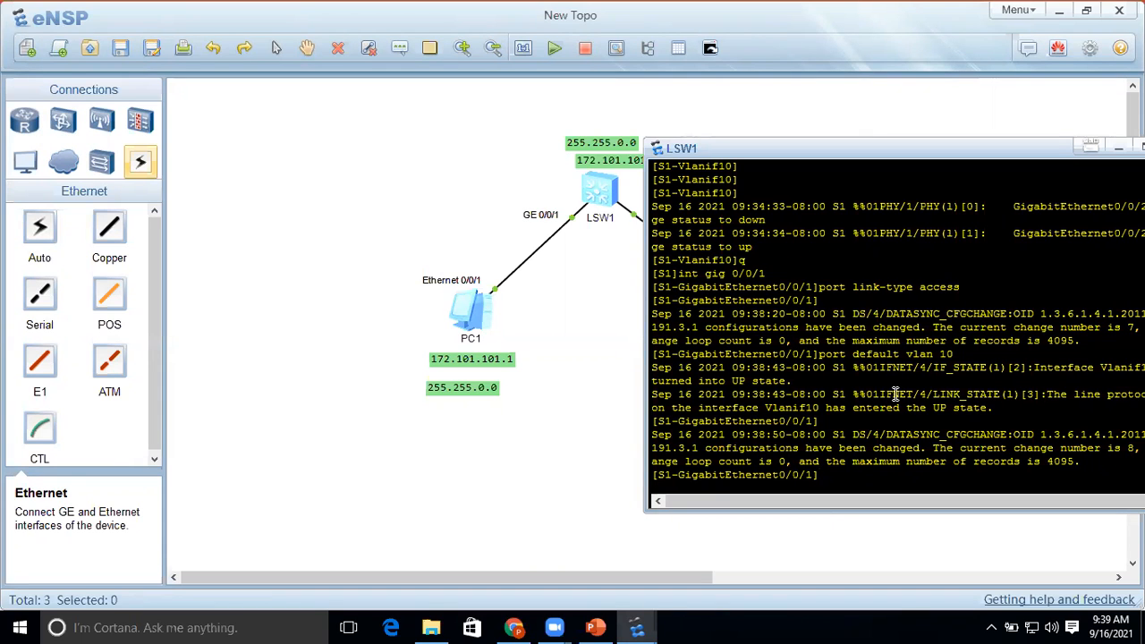
type("display vlan 10")
key("Return")
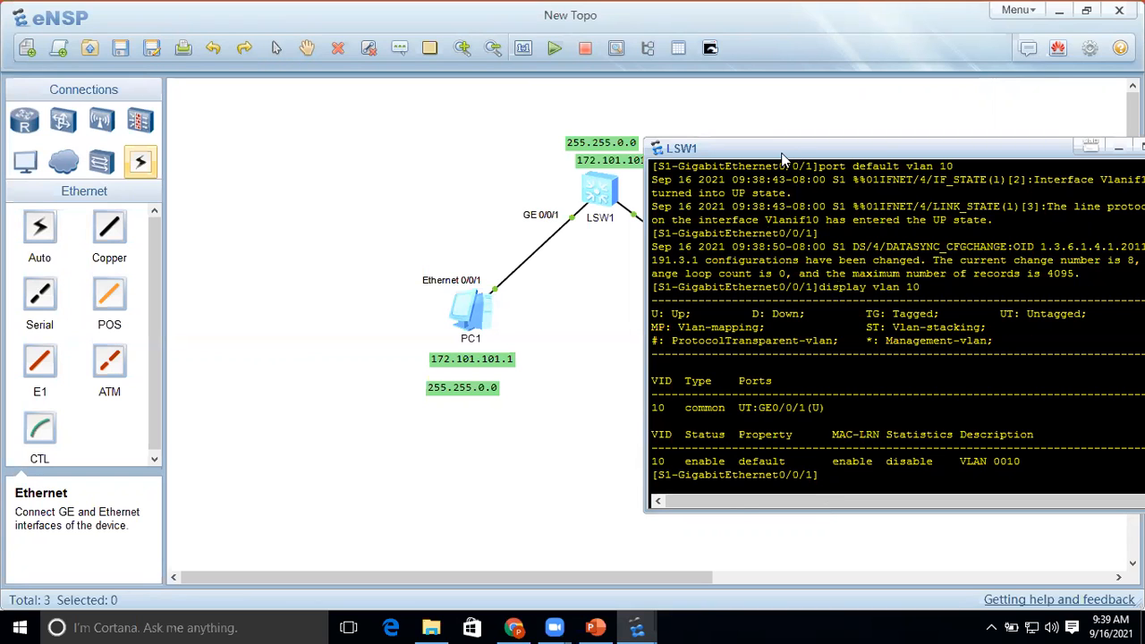
- Move the console clear of PC2's link, quit to the system view and enter interface GigabitEthernet 0/0/2
left_click_drag(782, 154, 259, 191)
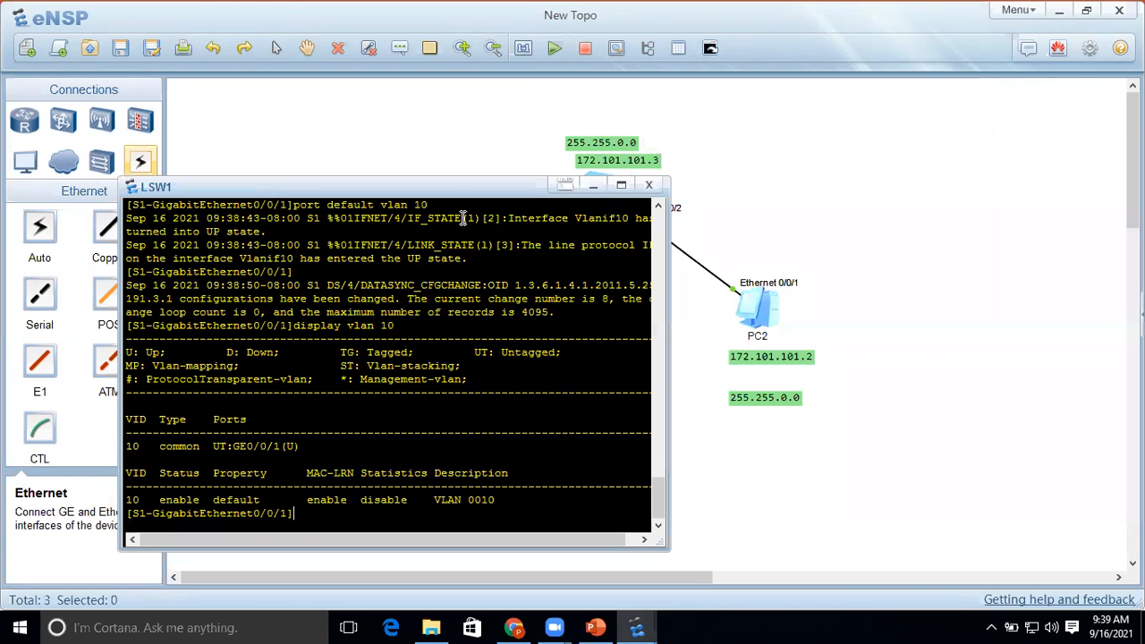
left_click_drag(447, 187, 389, 188)
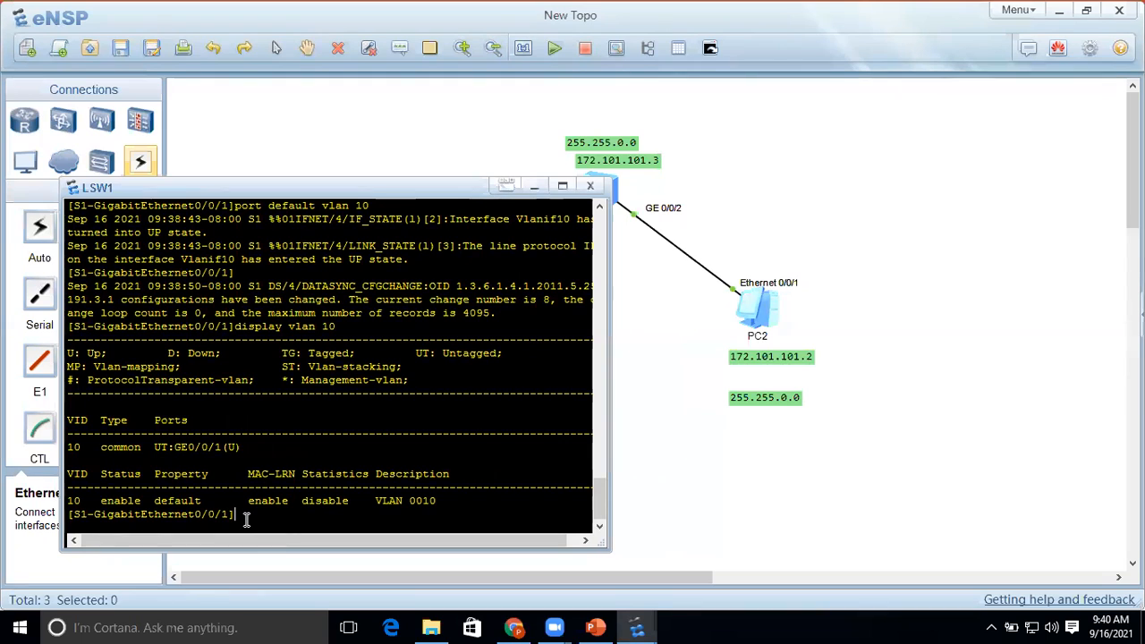
key("Return")
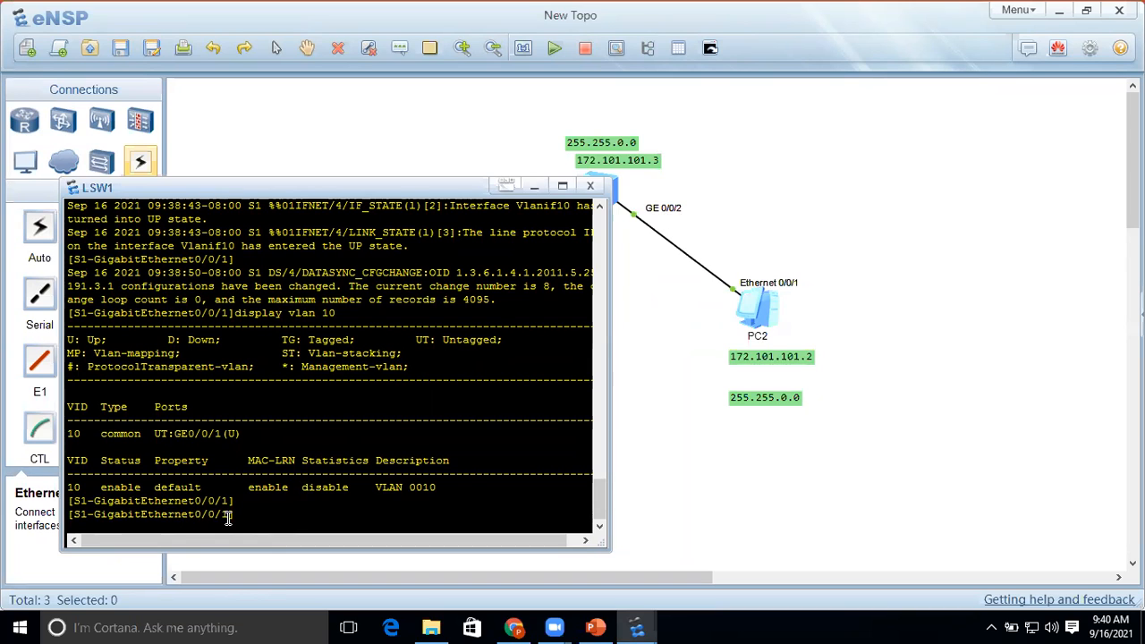
type("q")
key("Return")
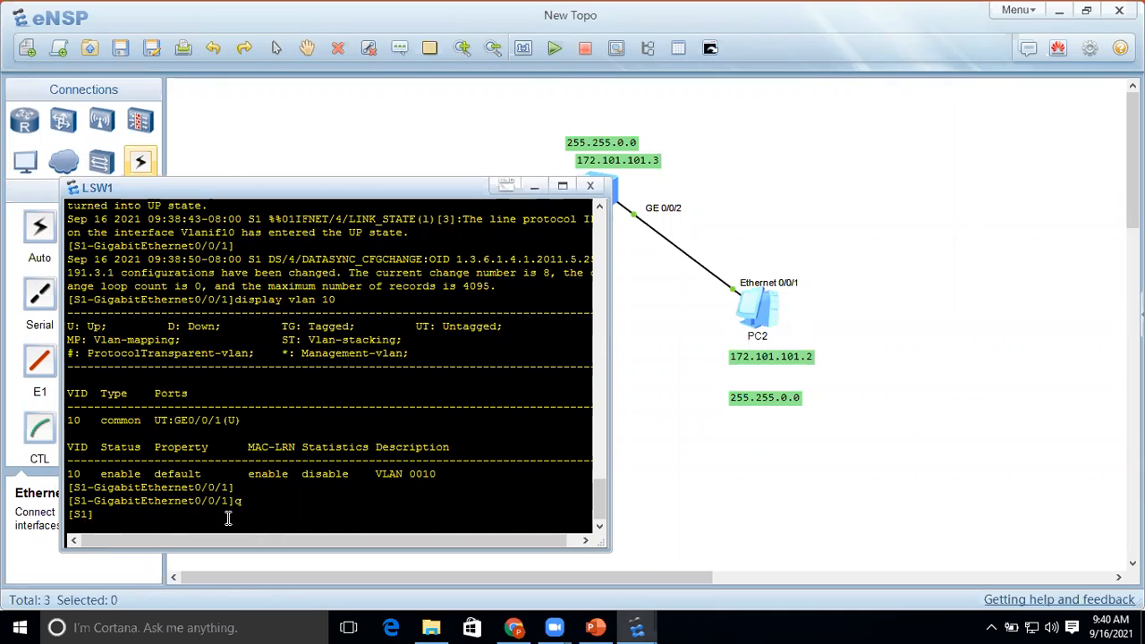
type("int gig 0/0/2")
key("Return")
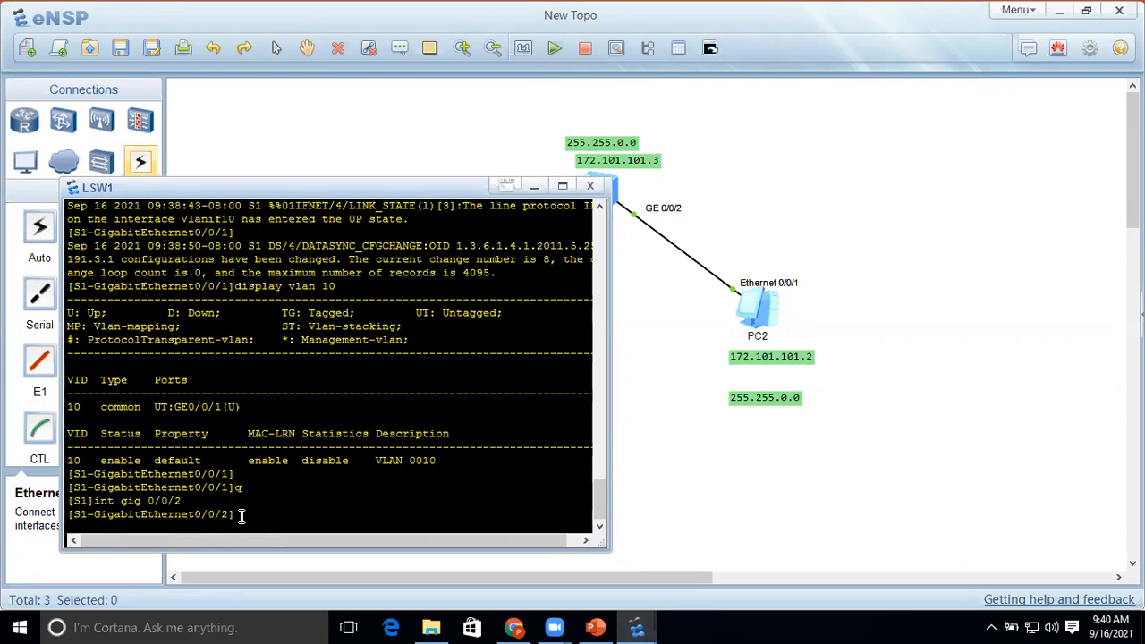
- Set the port link-type of GigabitEthernet 0/0/2 to access
type("port")
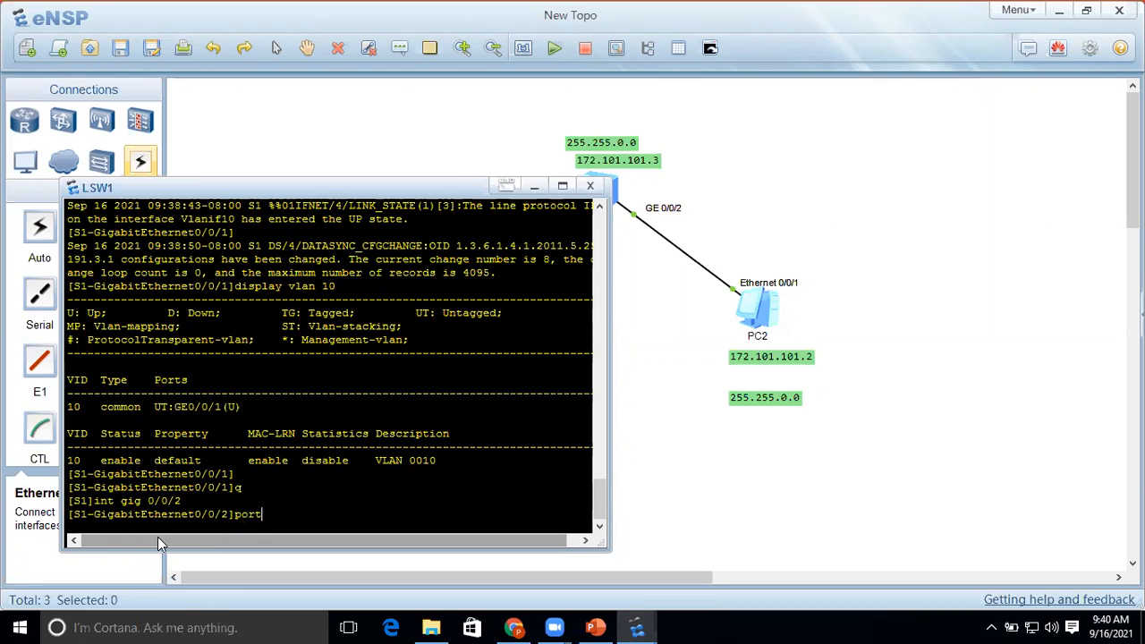
type(" link-type access")
key("Return")
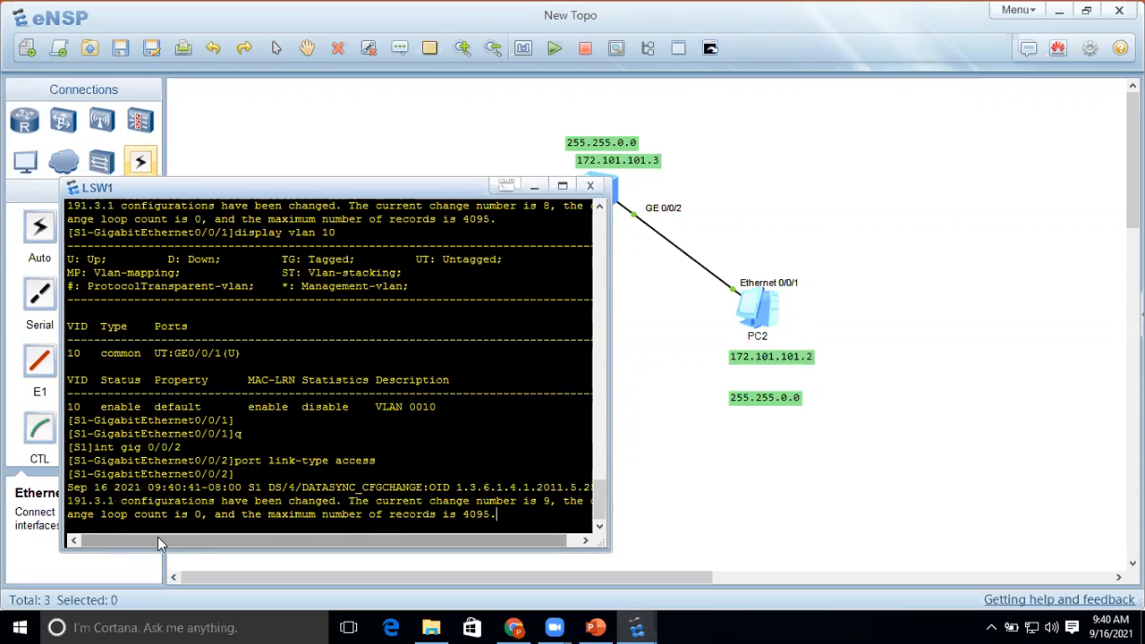
key("Return")
key("Return")
key("Return")
key("Return")
key("Return")
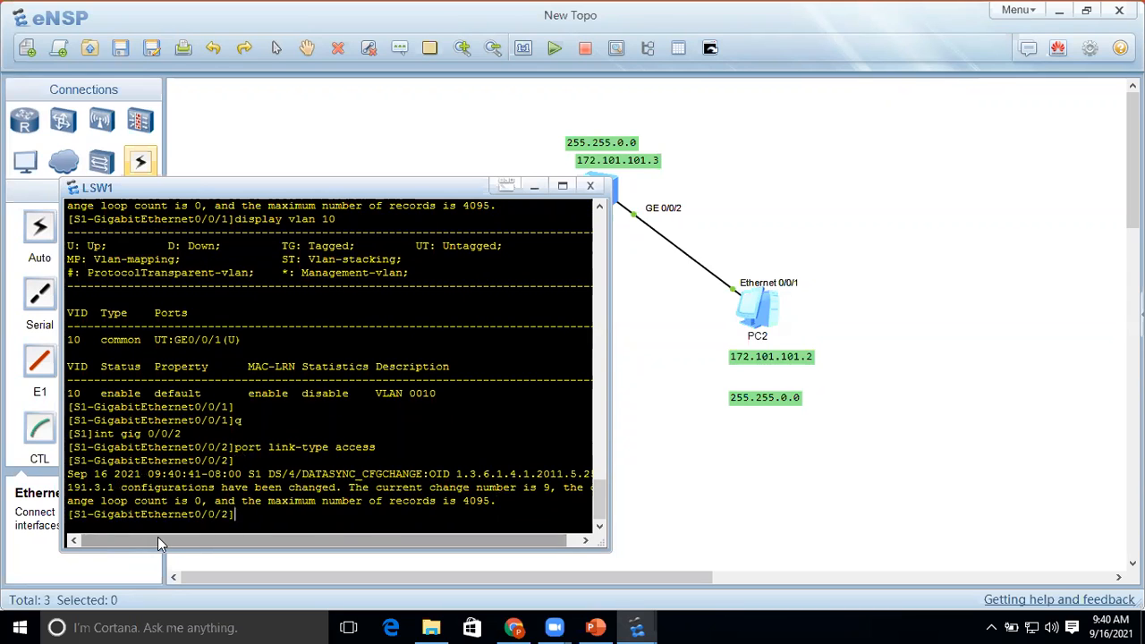
key("Return")
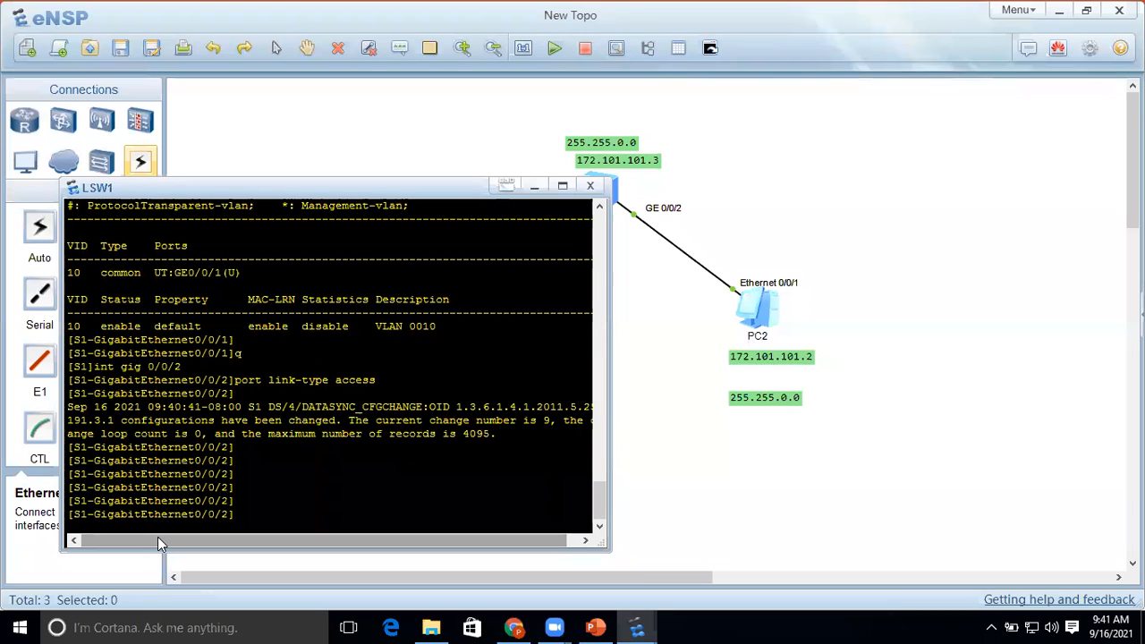
- Set VLAN 10 as the default VLAN of GigabitEthernet 0/0/2
type("port default vlan")
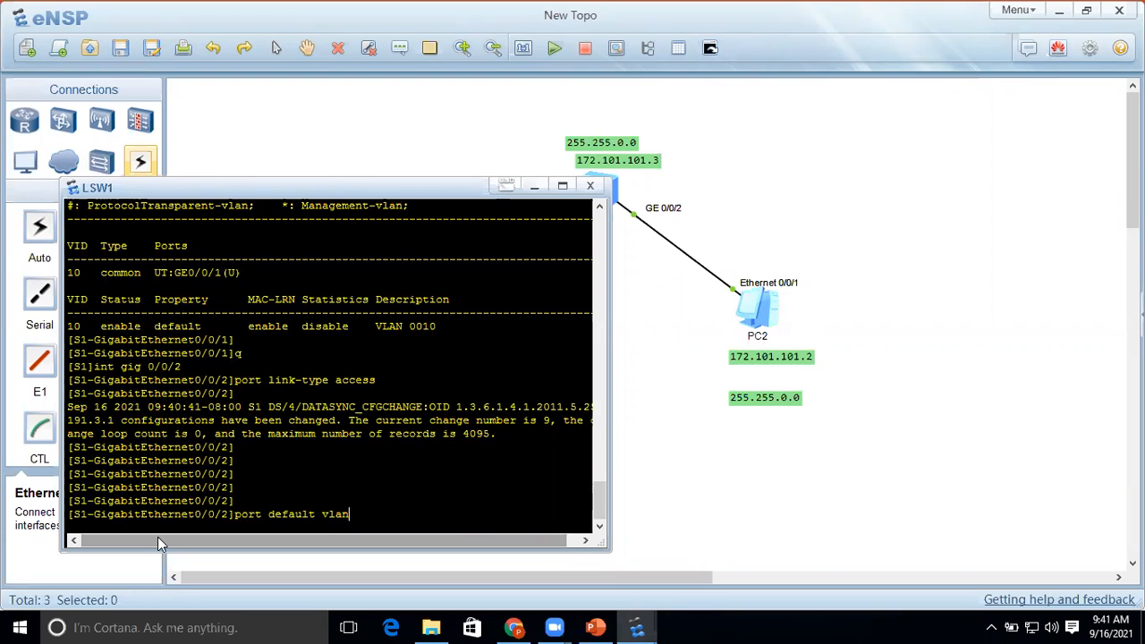
type(" 10")
key("Return")
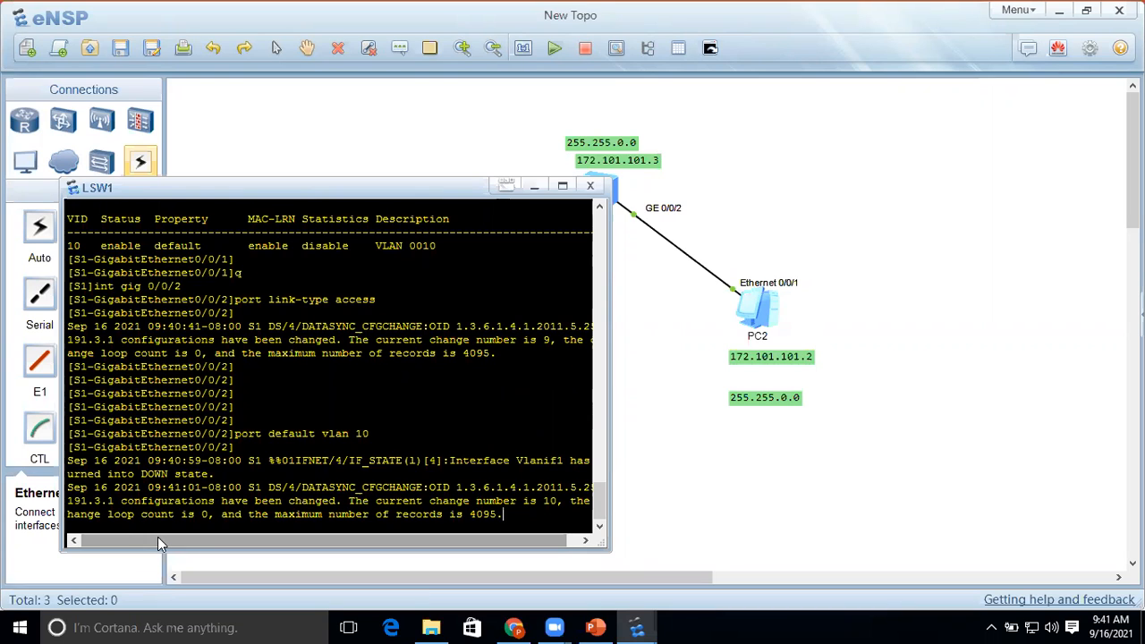
key("Return")
key("Return")
key("Return")
key("Return")
key("Return")
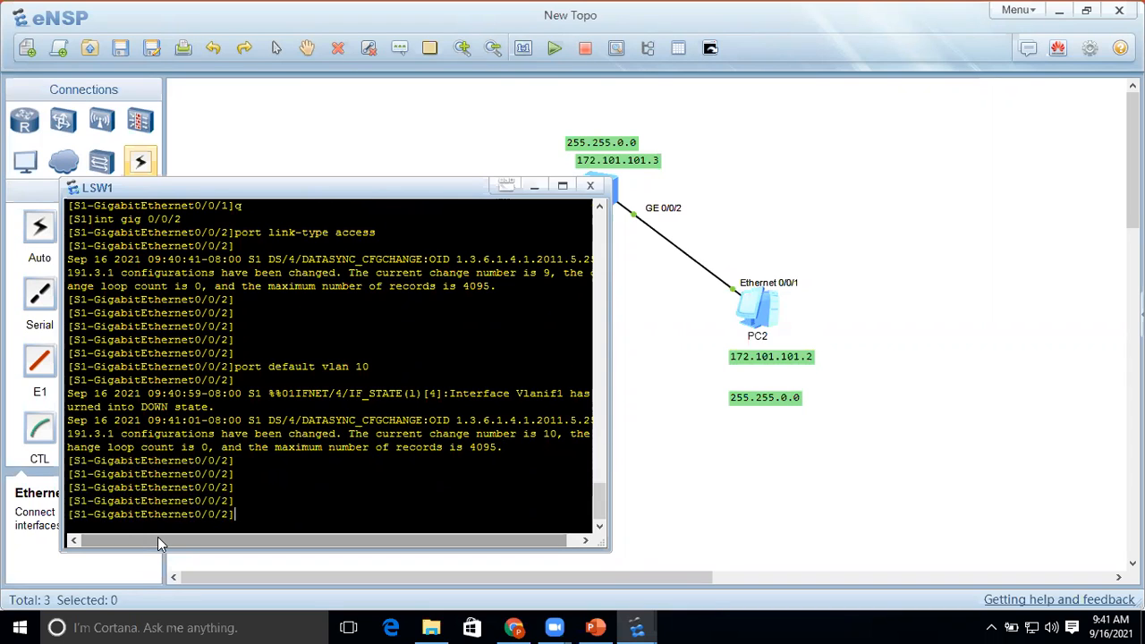
- Set the switch's spanning tree mode to RSTP with the command stp mode rstp
type("q")
key("BackSpace")
type("stp mode rstp")
key("Return")
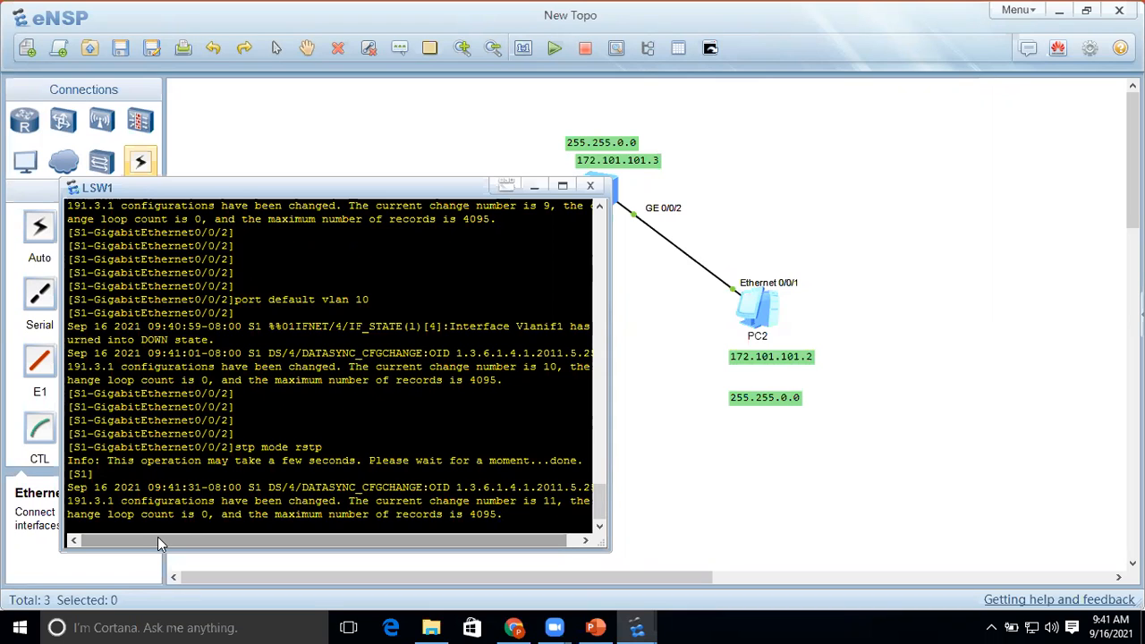
- Enter interface GigabitEthernet 0/0/1 on the switch and run stp mode rstp to set spanning tree to RSTP
key("Return")
key("Return")
key("Return")
key("Return")
key("Return")
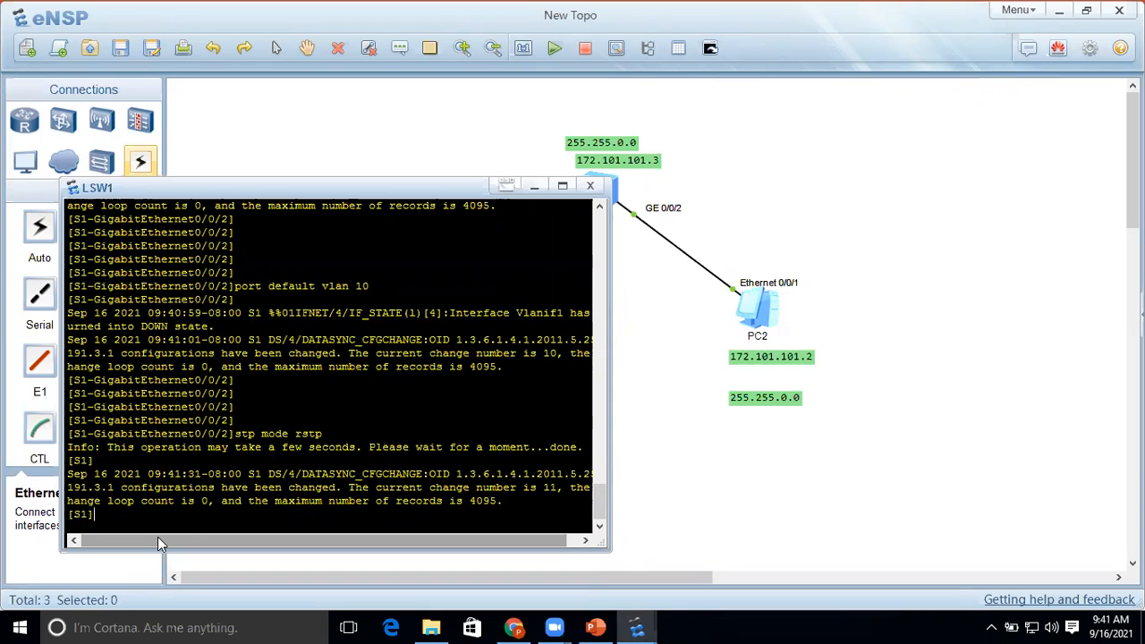
key("Return")
key("Return")
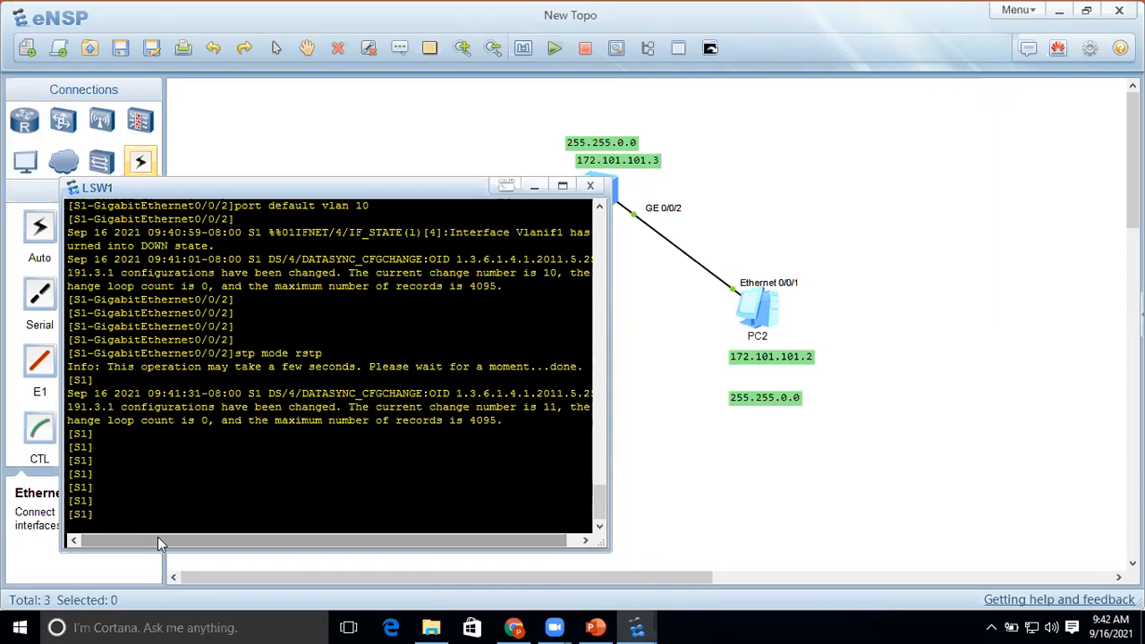
type("int gig 0/0/1")
key("Return")
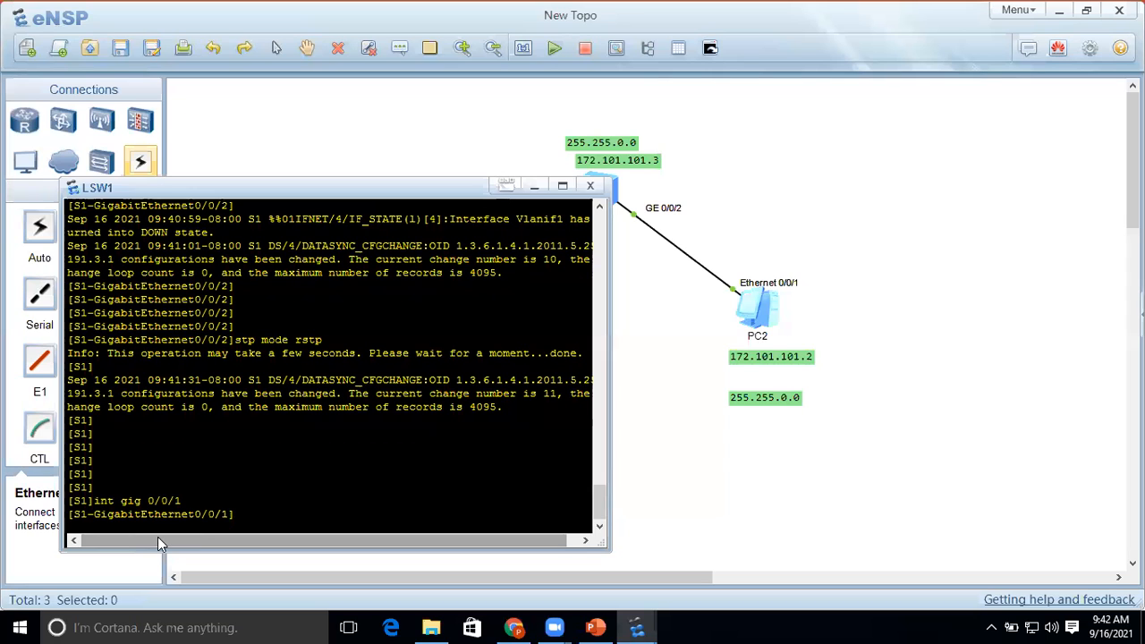
type("st")
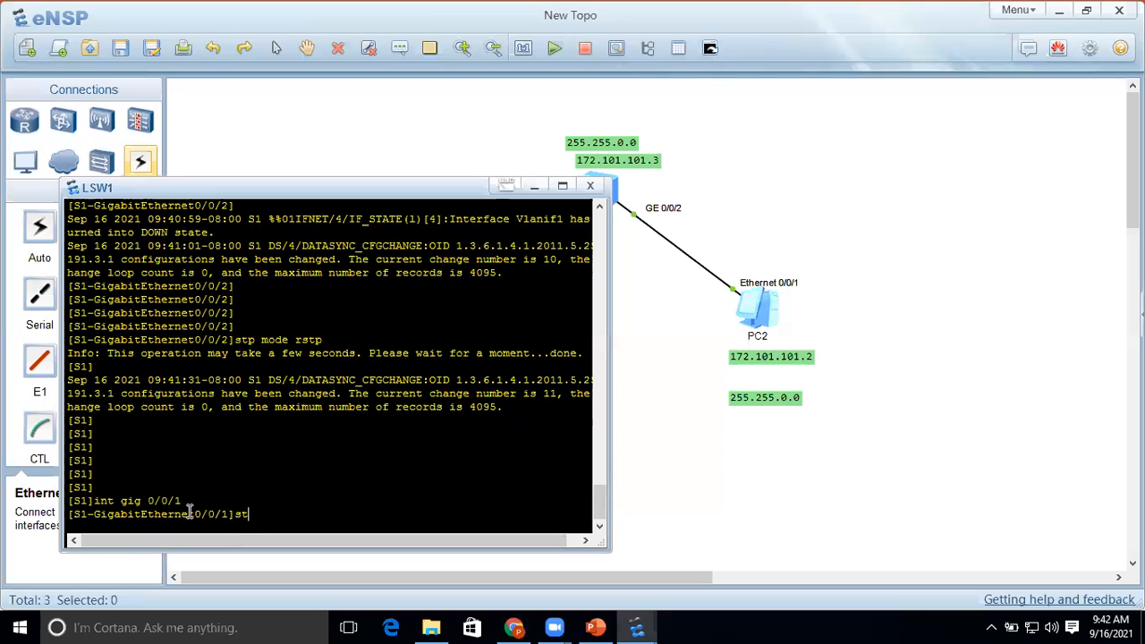
type("p mode rstp")
key("Return")
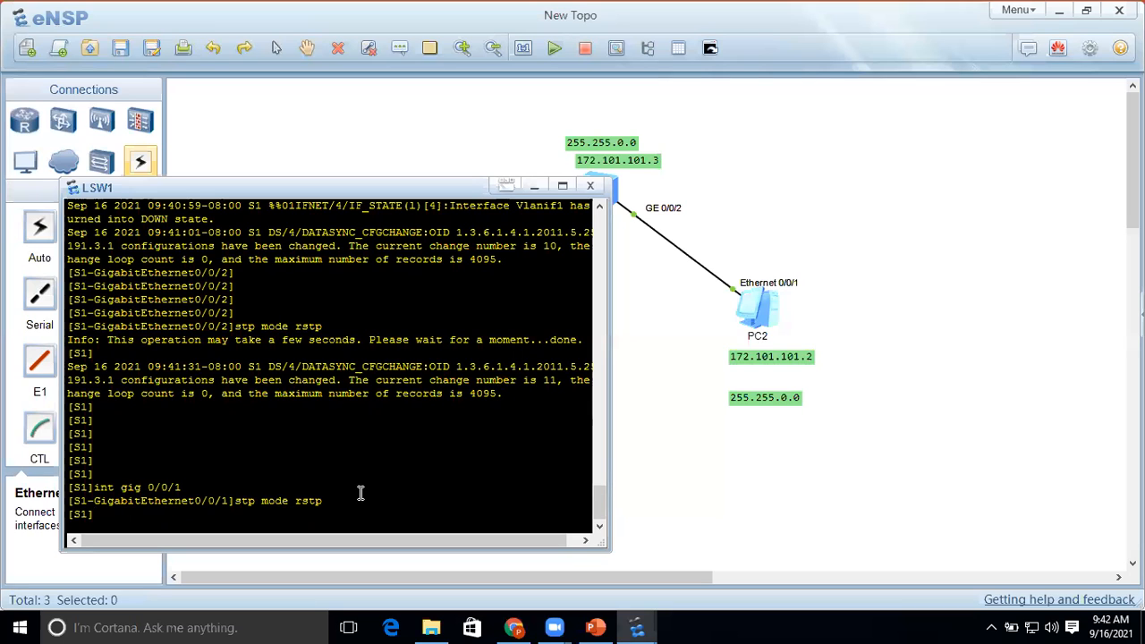
- Run display stp on the switch and examine the global section for the mode, bridge and timers
type("display stp")
key("Return")
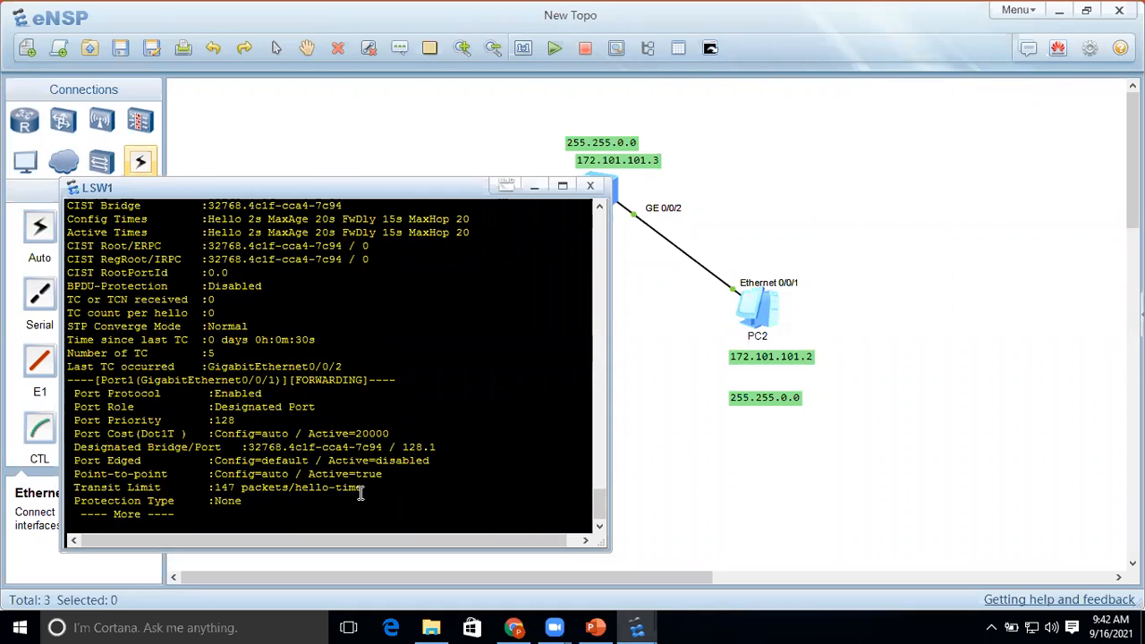
left_click_drag(598, 503, 594, 489)
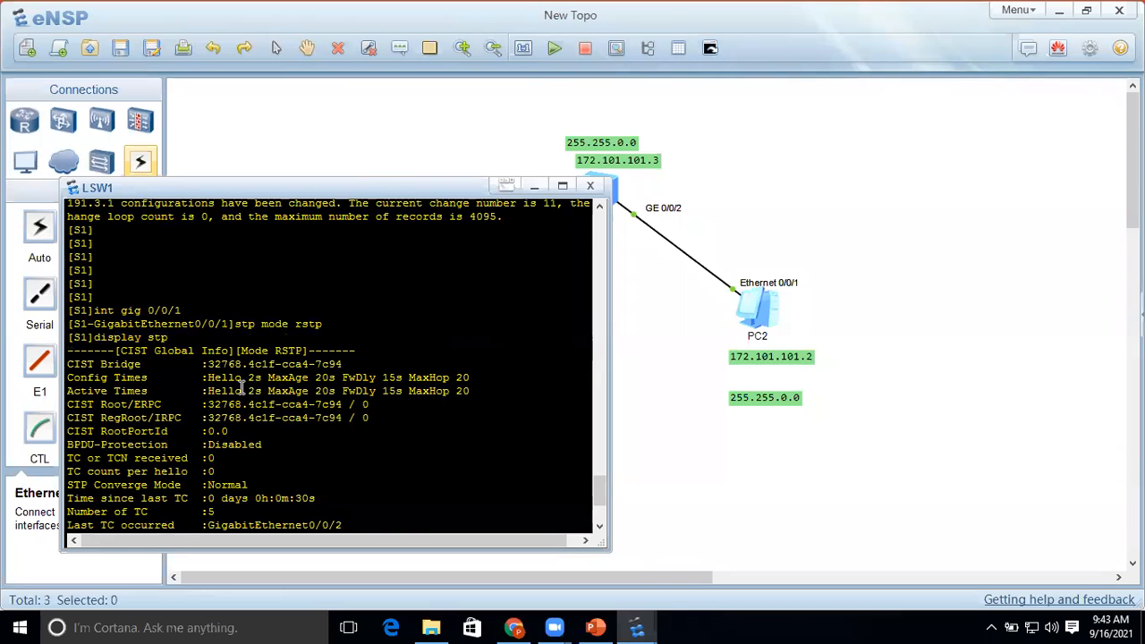
key("space")
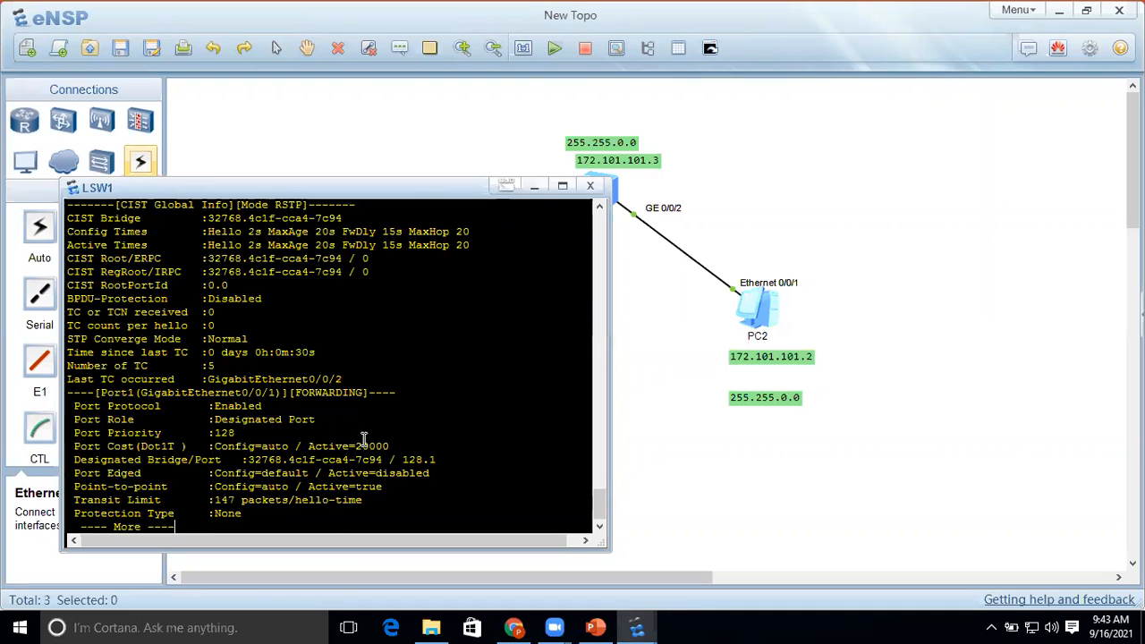
- Page through the STP output to examine the port details of GigabitEthernet 0/0/1
key("Return")
key("Return")
key("Return")
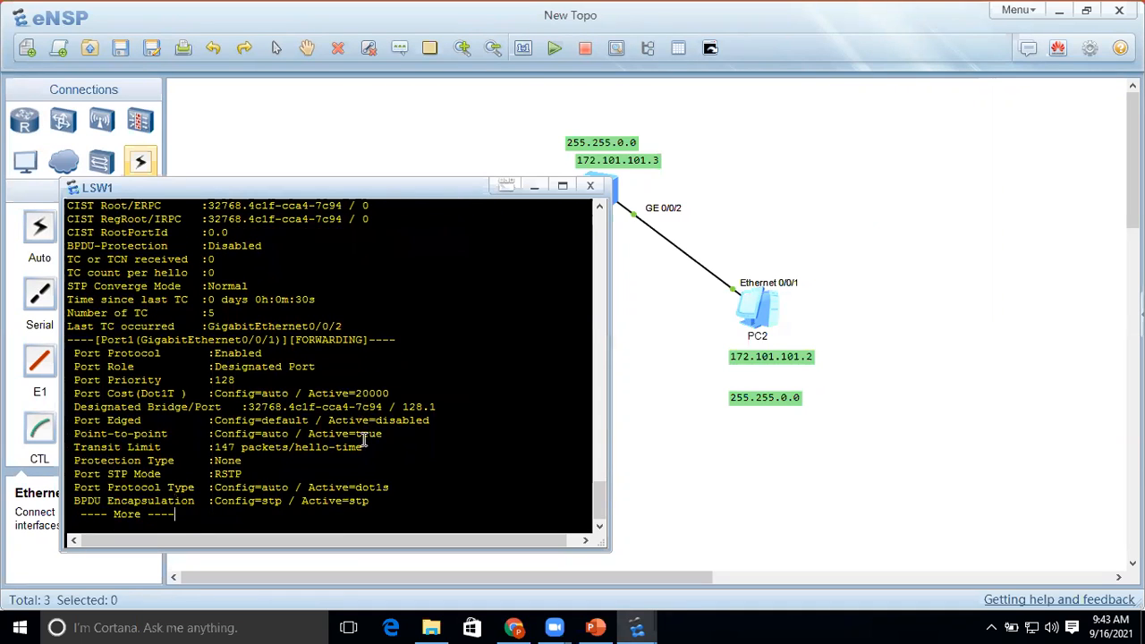
key("Return")
key("Return")
key("Return")
key("Return")
key("Return")
key("Return")
key("Return")
key("Return")
key("Return")
key("Return")
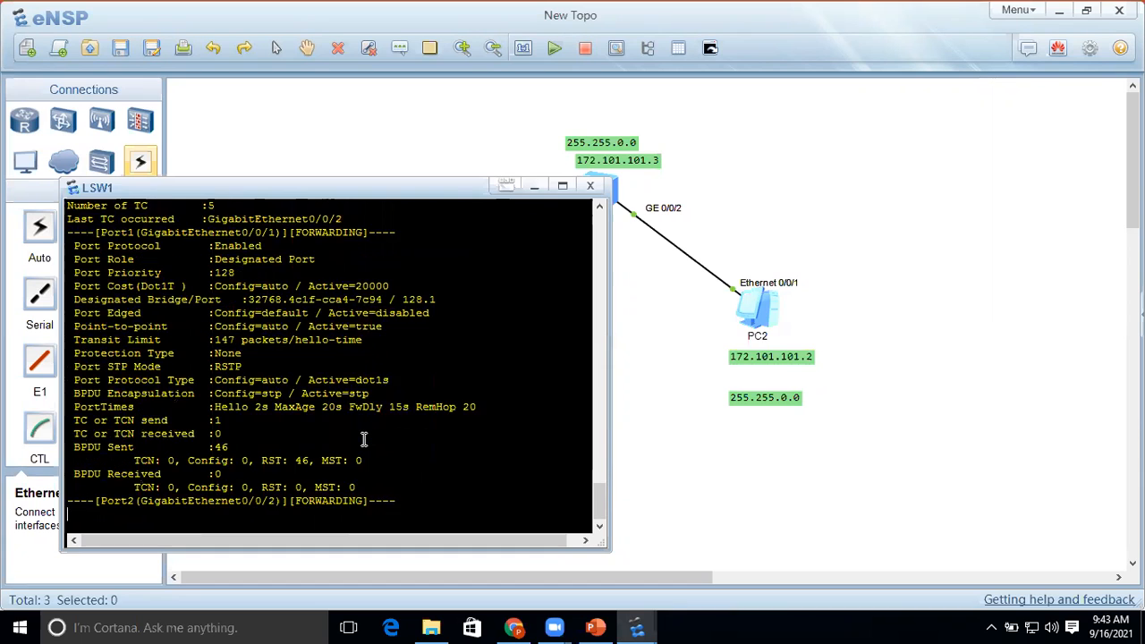
- Continue through the STP output to examine GigabitEthernet 0/0/2's port details and return to the system view prompt
key("Return")
key("Return")
key("Return")
key("Return")
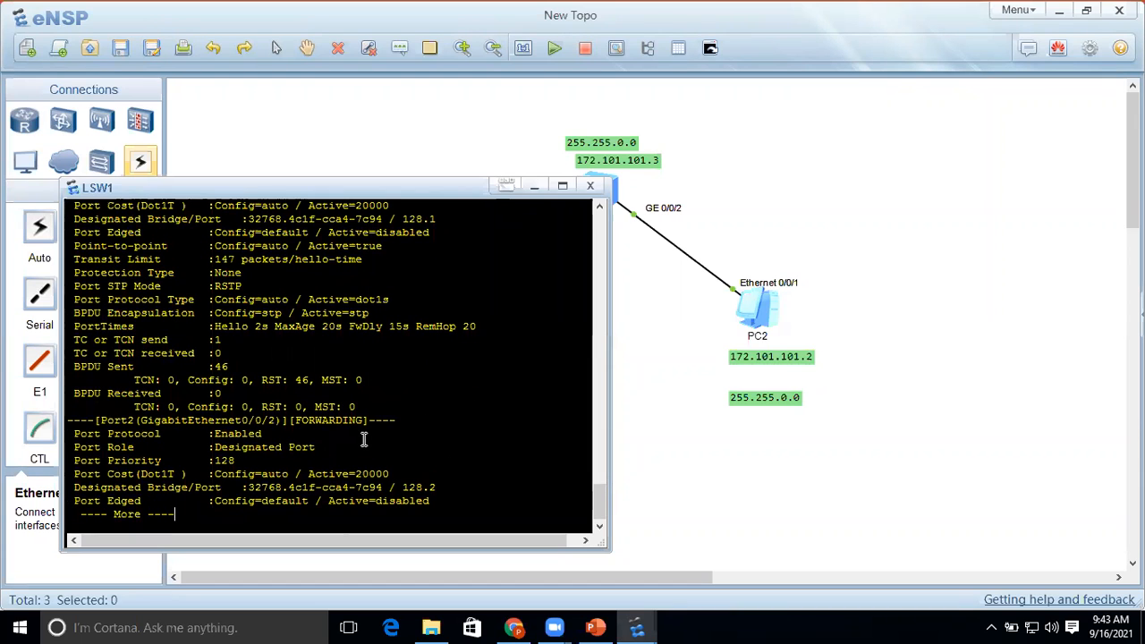
key("Return")
key("Return")
key("Return")
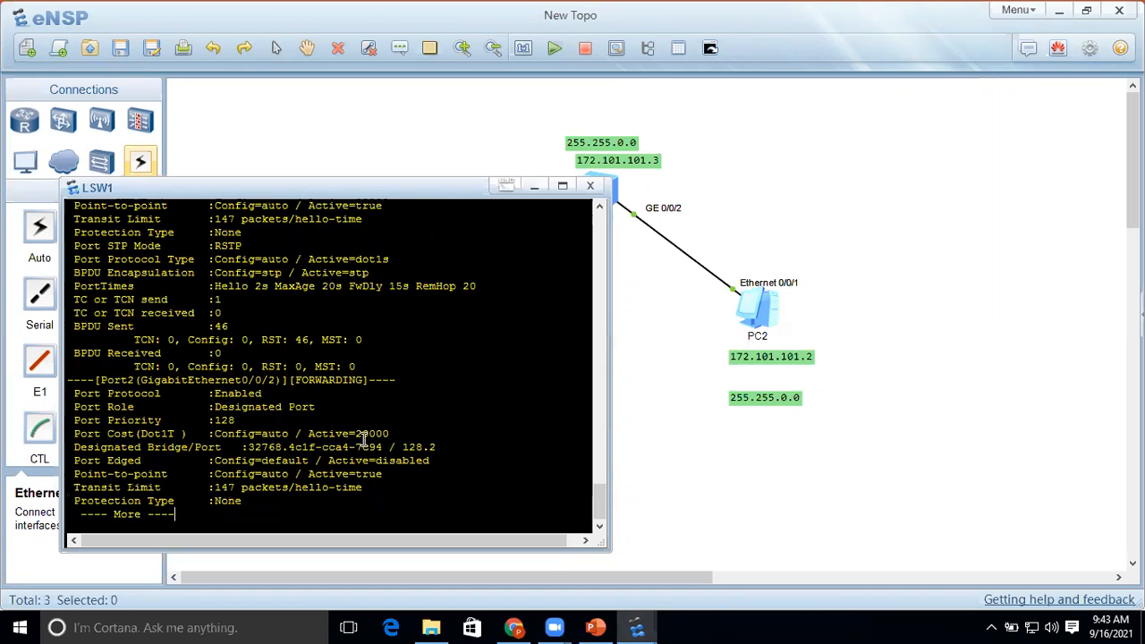
key("Return")
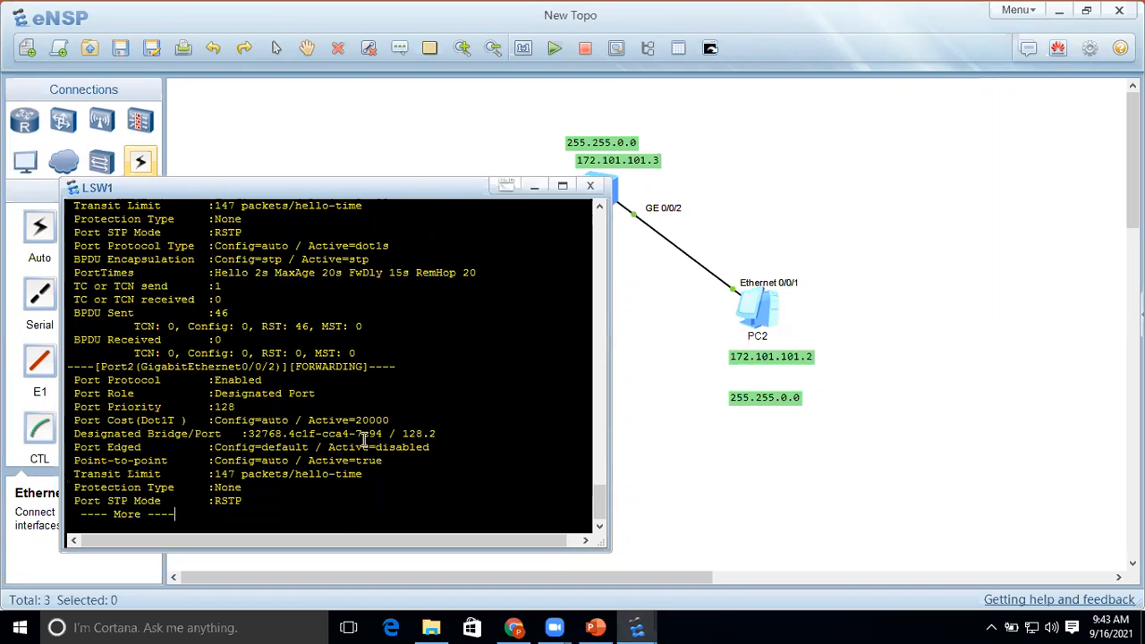
key("Return")
key("Return")
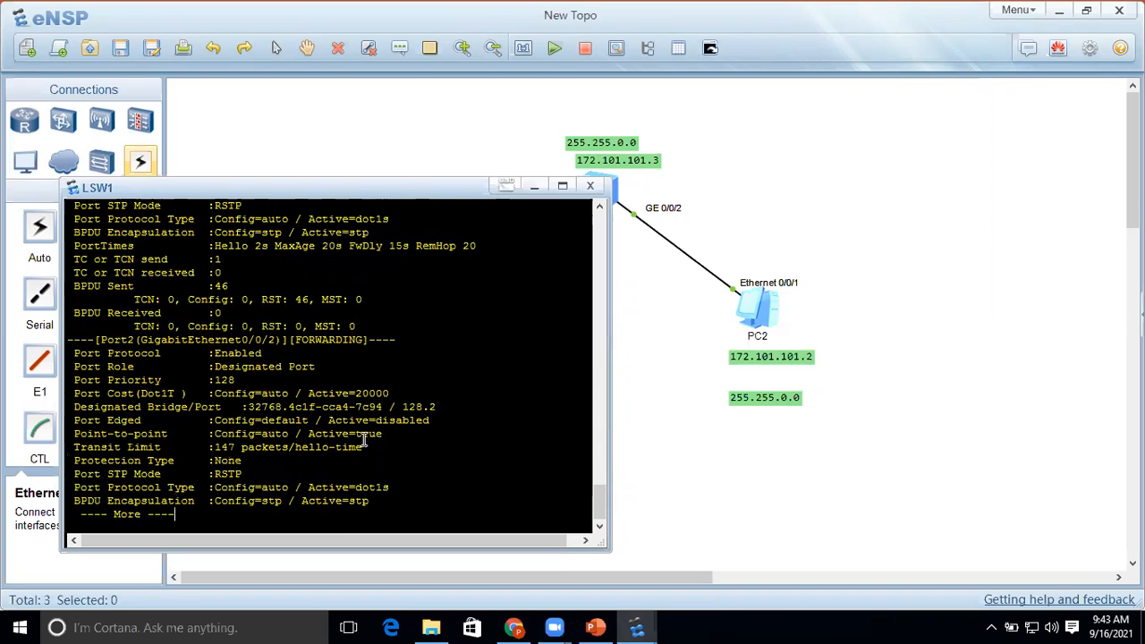
key("Return")
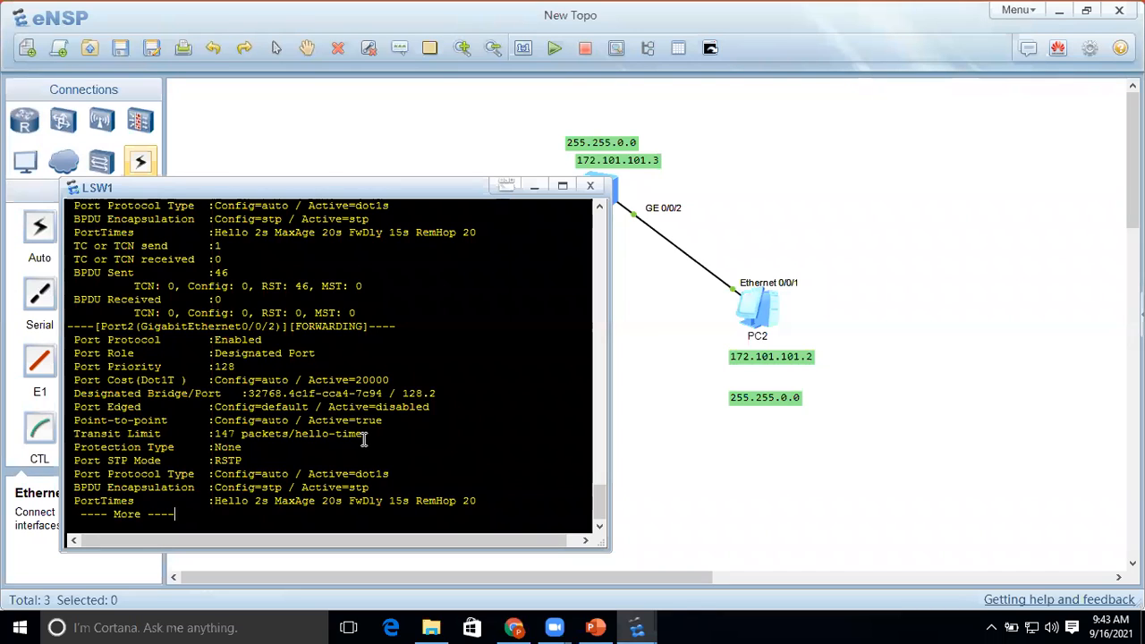
key("space")
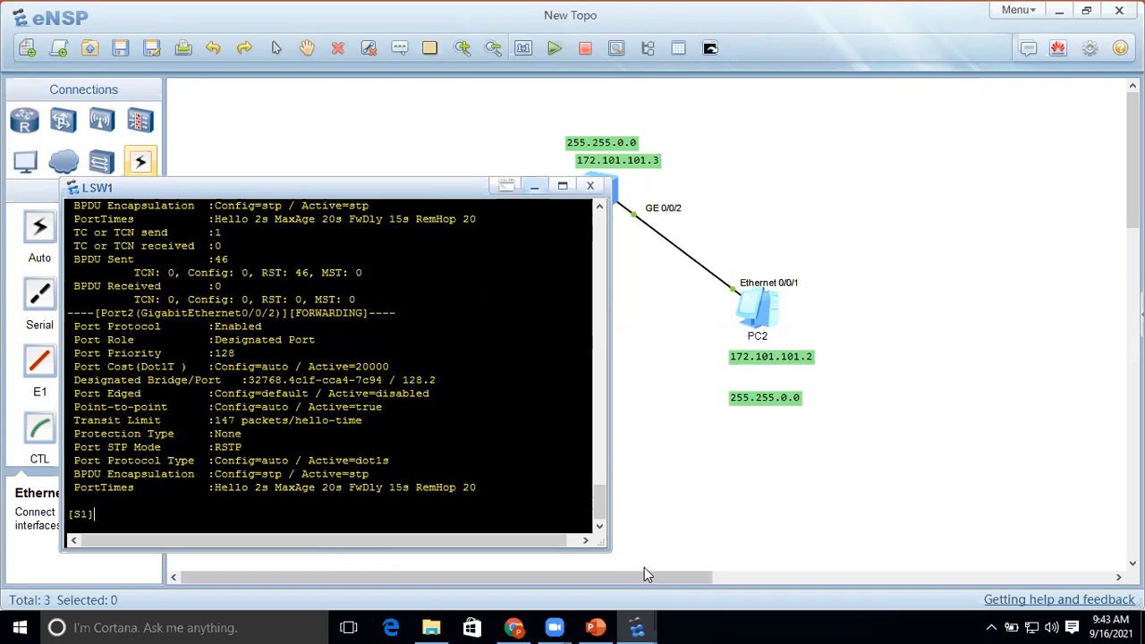
- Bring up PC1's command line and display its IP configuration with ipconfig
mouse_move(637, 626)
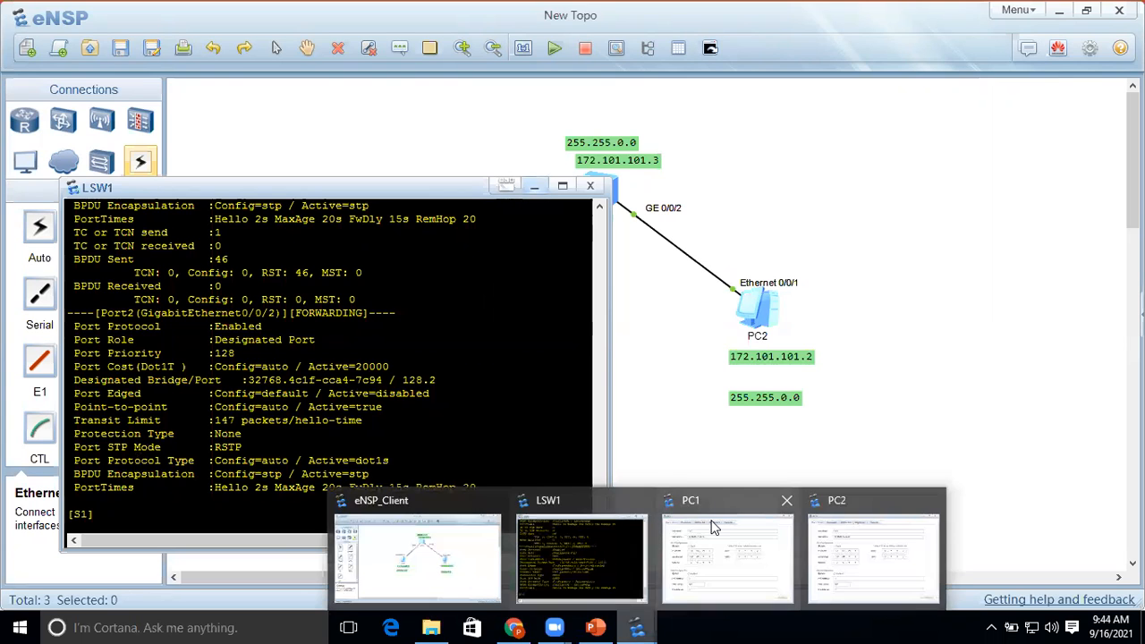
left_click(711, 528)
left_click(372, 125)
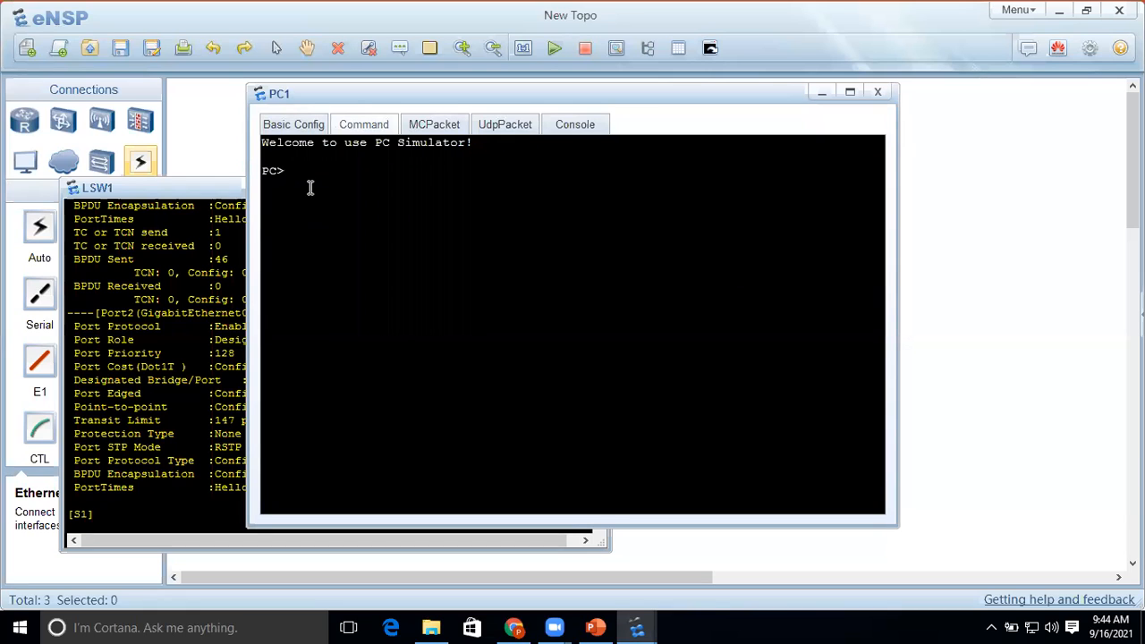
type("ipconfig")
key("Return")
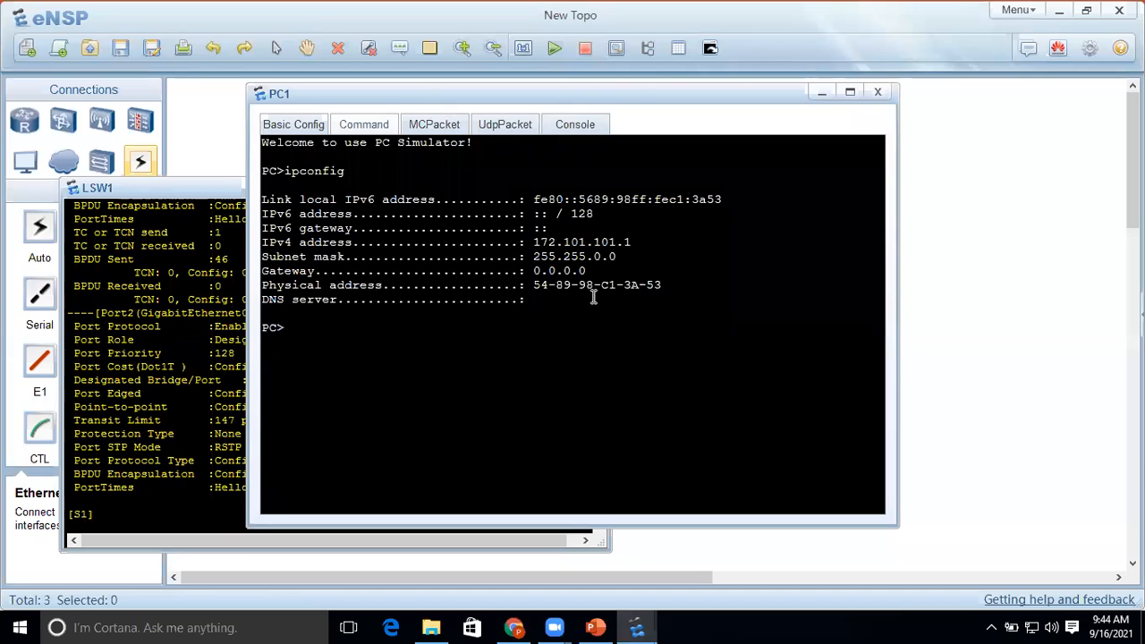
- Begin a ping command on PC1 and display PC2's IP configuration with ipconfig
type("ping")
left_click(637, 626)
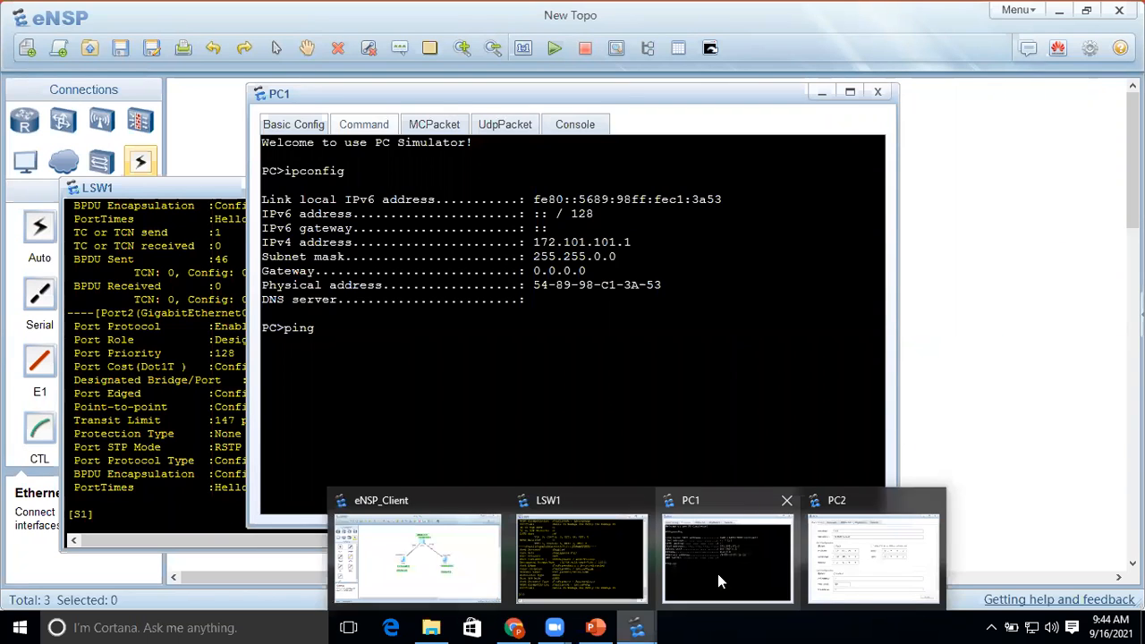
left_click(849, 531)
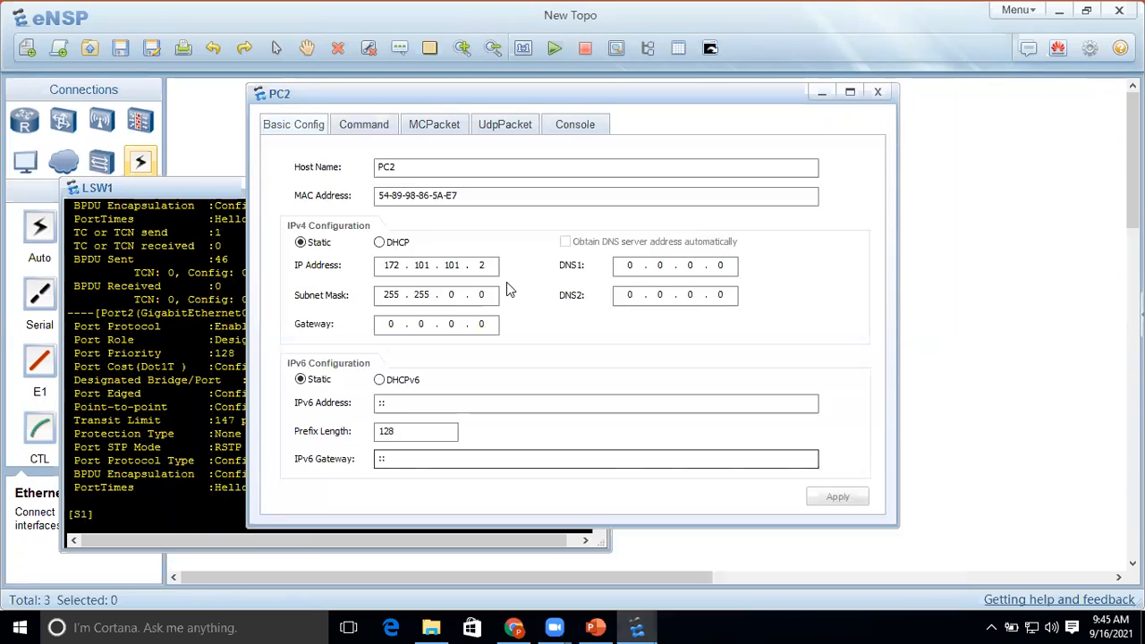
left_click(356, 127)
type("ipconfig")
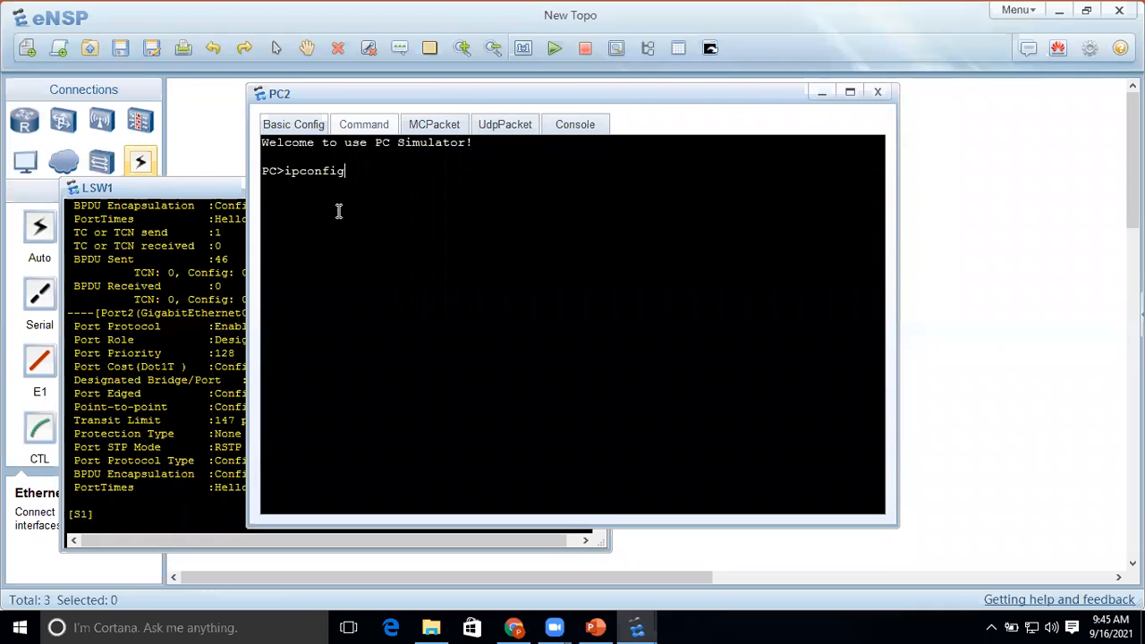
key("Return")
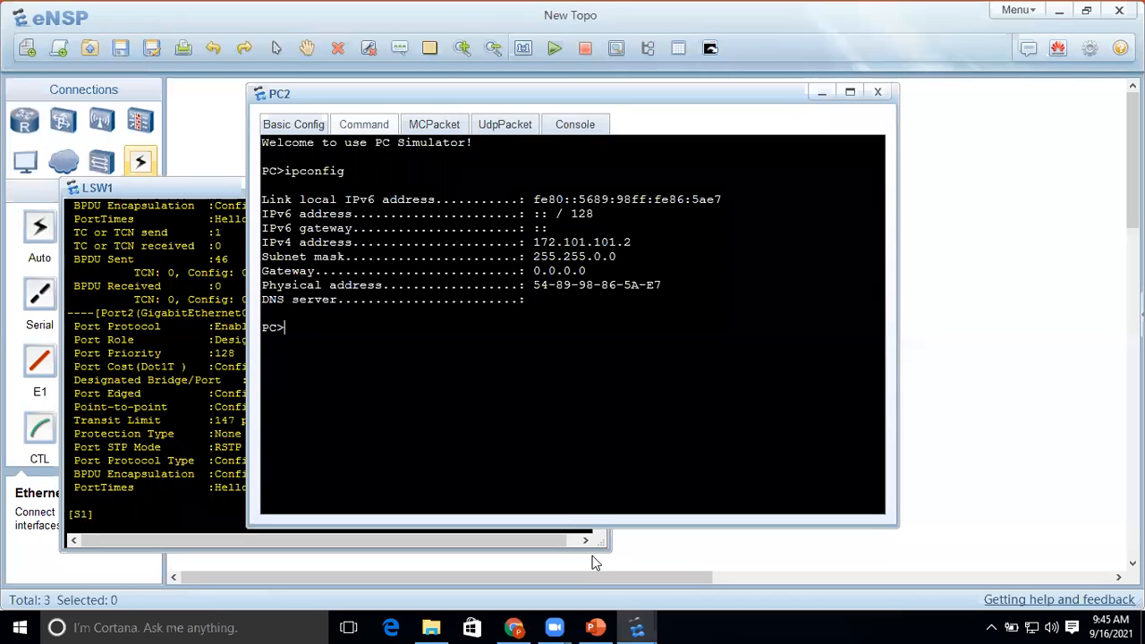
- Ping PC2 at 172.101.101.2 from PC1's command line
left_click(634, 626)
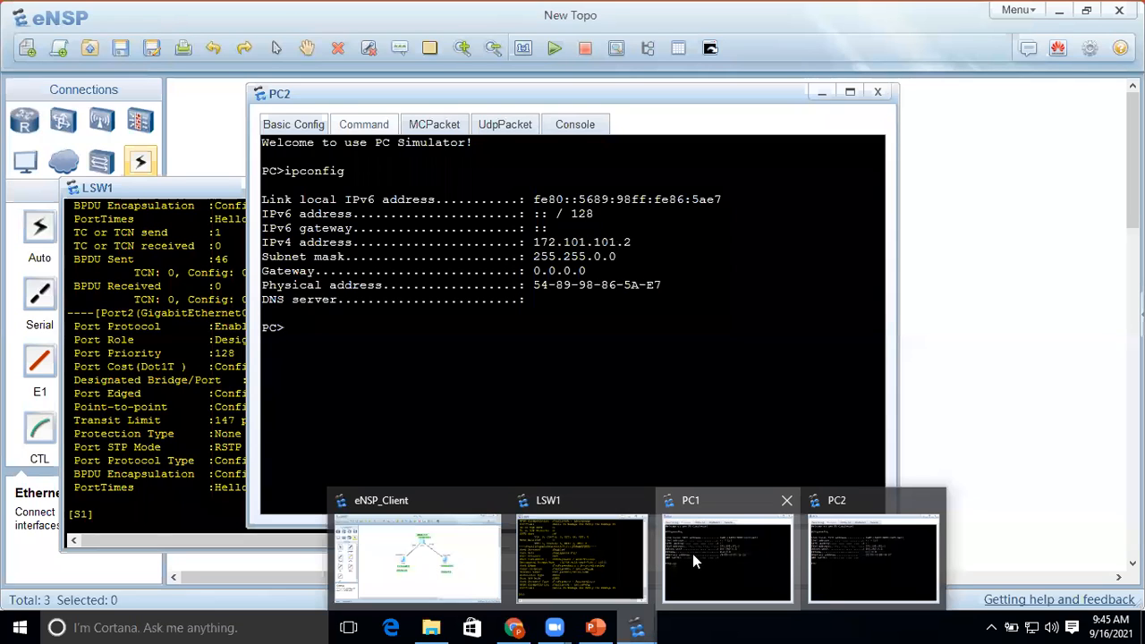
left_click(408, 412)
type("ping 17")
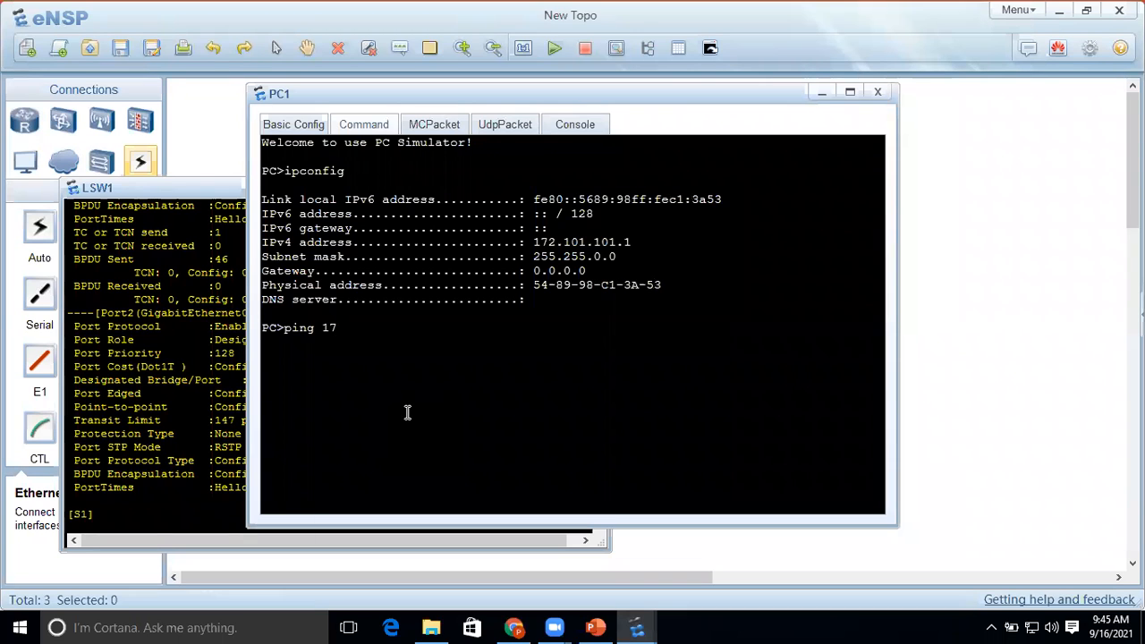
type("0")
key("BackSpace")
type("2.101.101.2")
key("Return")
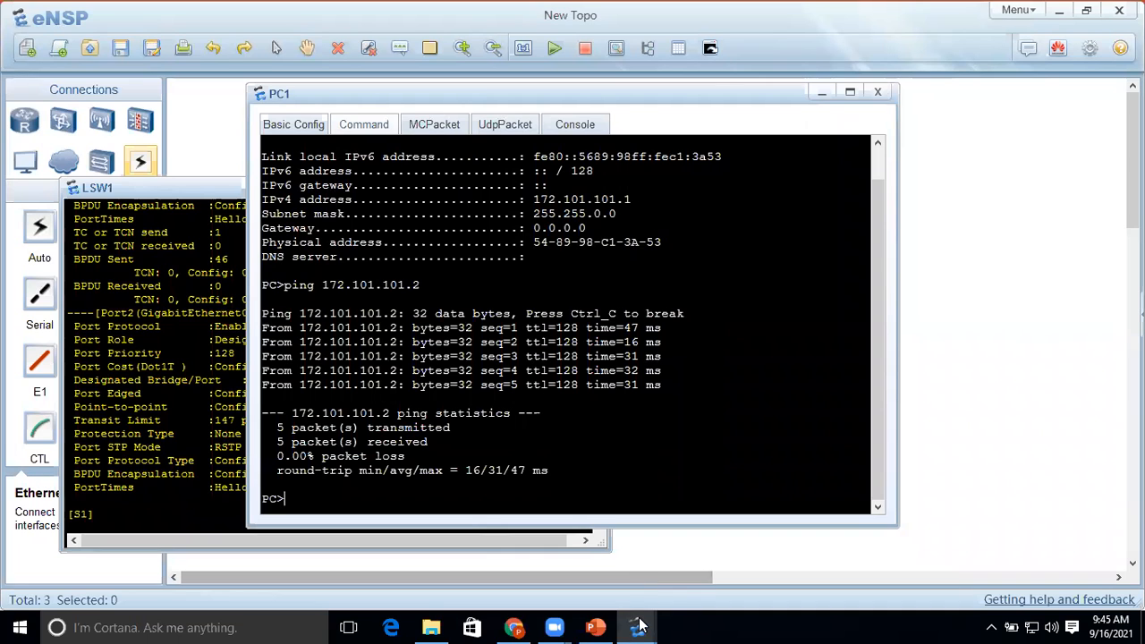
- Ping PC1 at 172.101.101.1 from PC2's command line
mouse_move(638, 625)
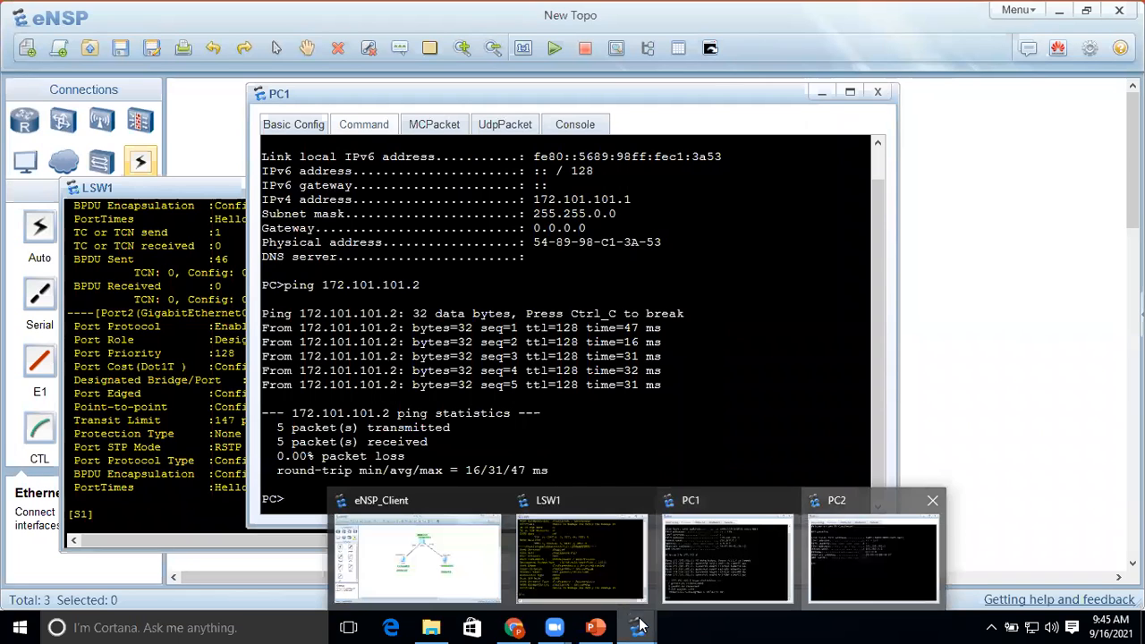
left_click(854, 585)
type("ping 172.101.101.")
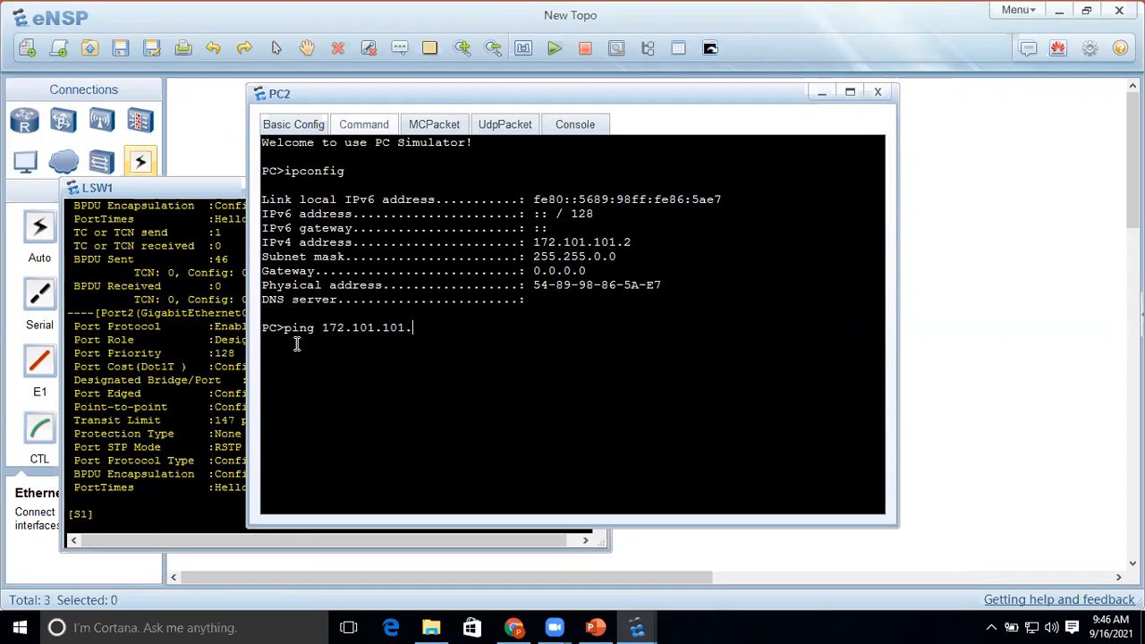
type("1")
key("Return")
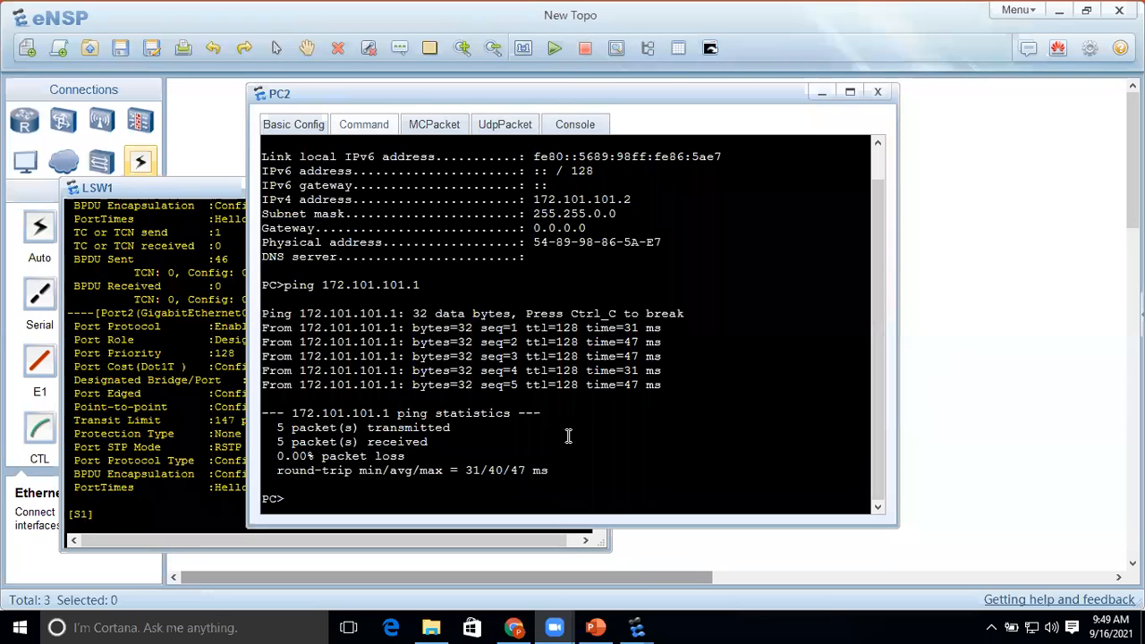
- Review LSW1's console history, from the system name, VLAN 10 and interface addressing through the access port and RSTP configuration
left_click(1010, 237)
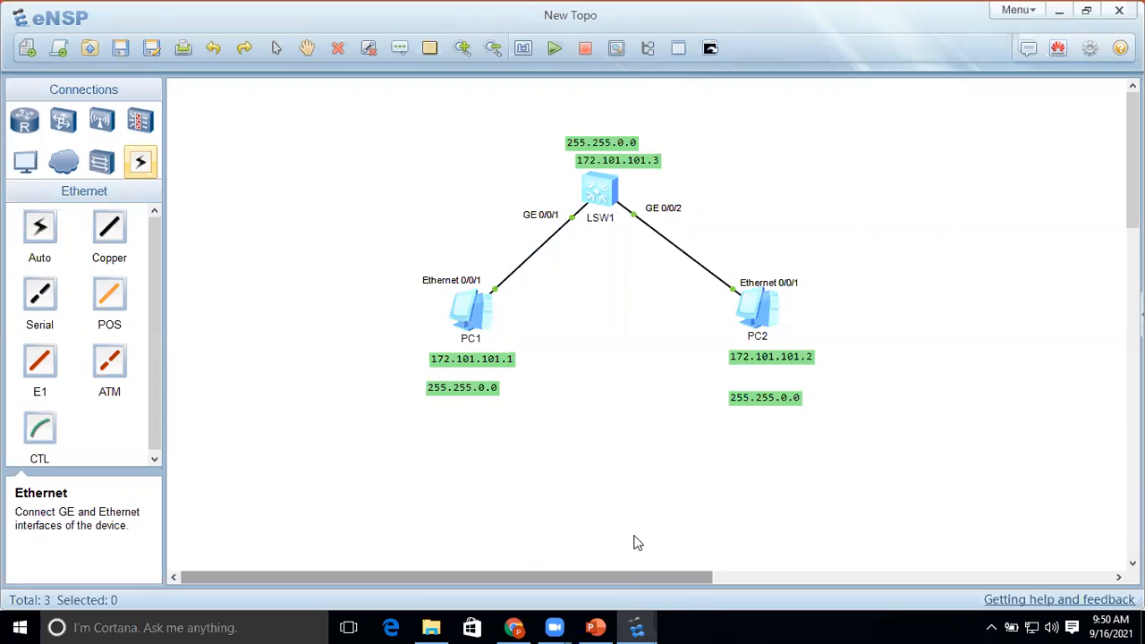
left_click(636, 627)
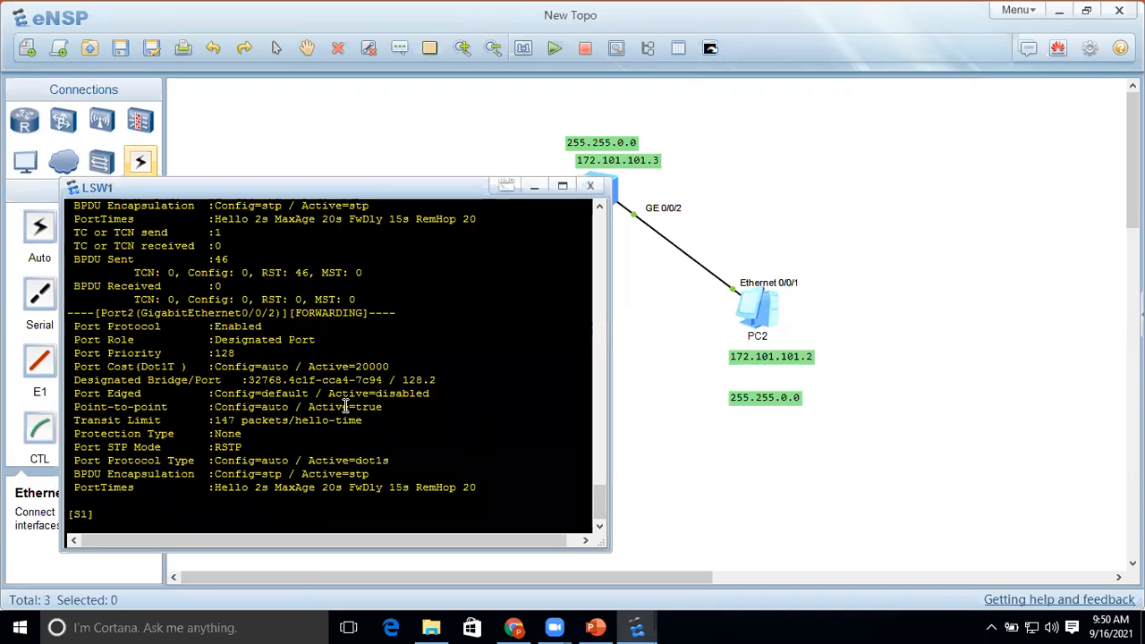
key("Up")
left_click_drag(604, 515, 606, 237)
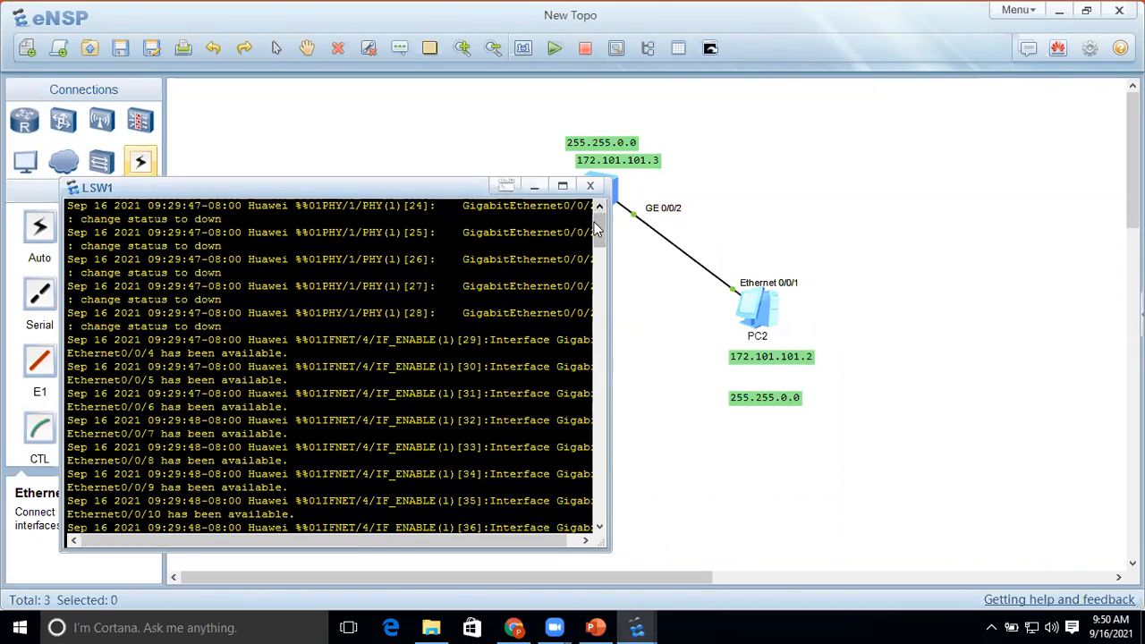
left_click_drag(597, 225, 601, 289)
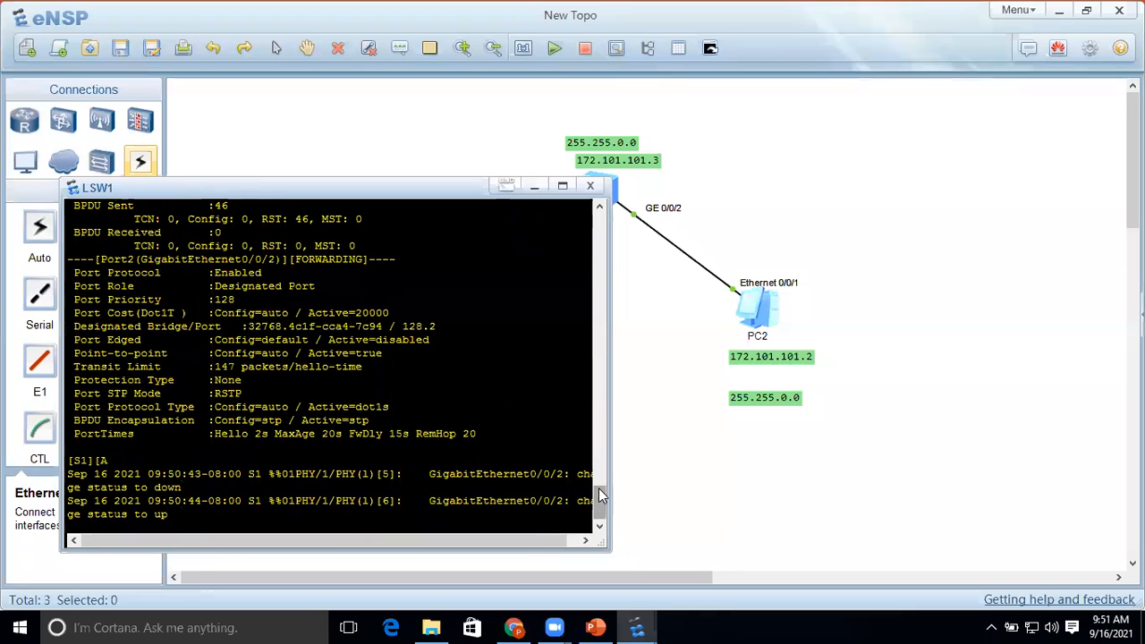
left_click_drag(600, 498, 602, 295)
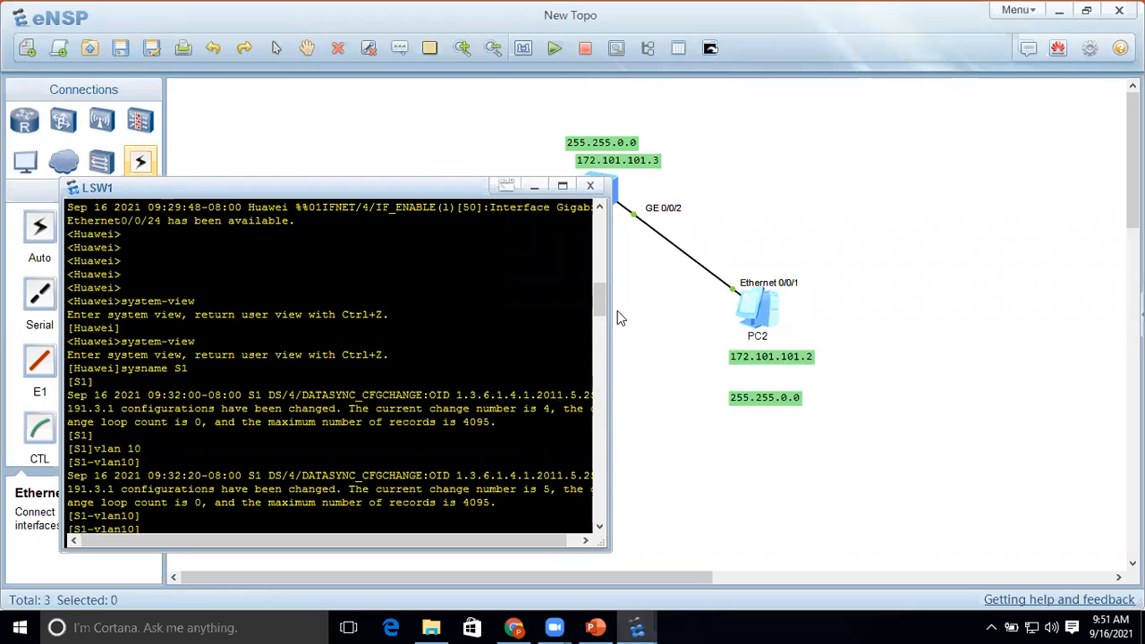
left_click_drag(600, 300, 599, 340)
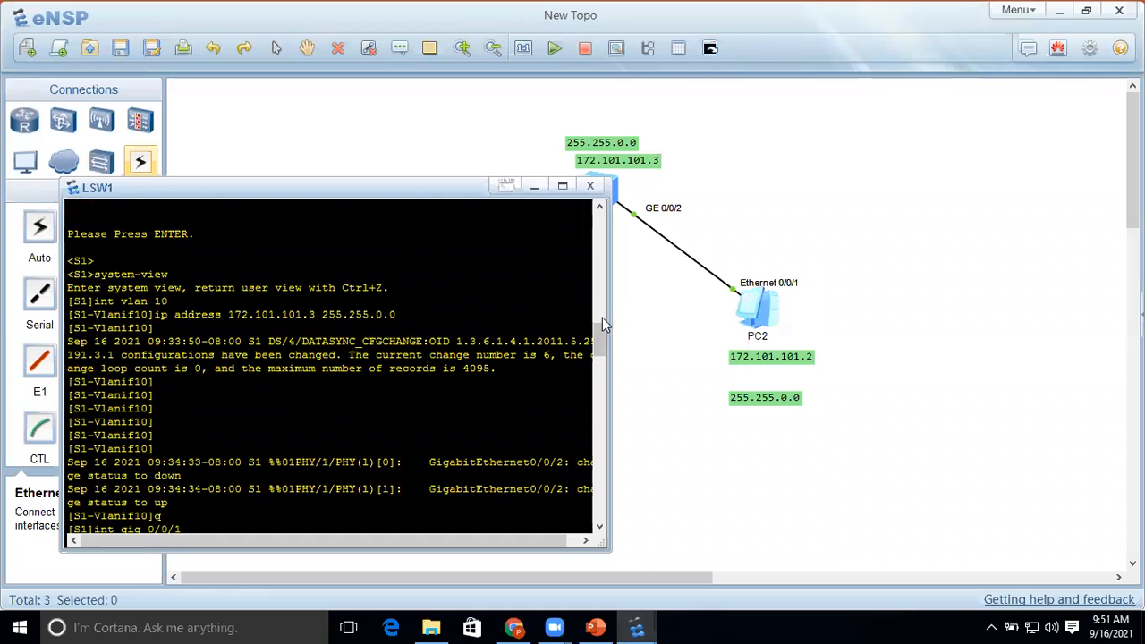
left_click_drag(600, 332, 599, 349)
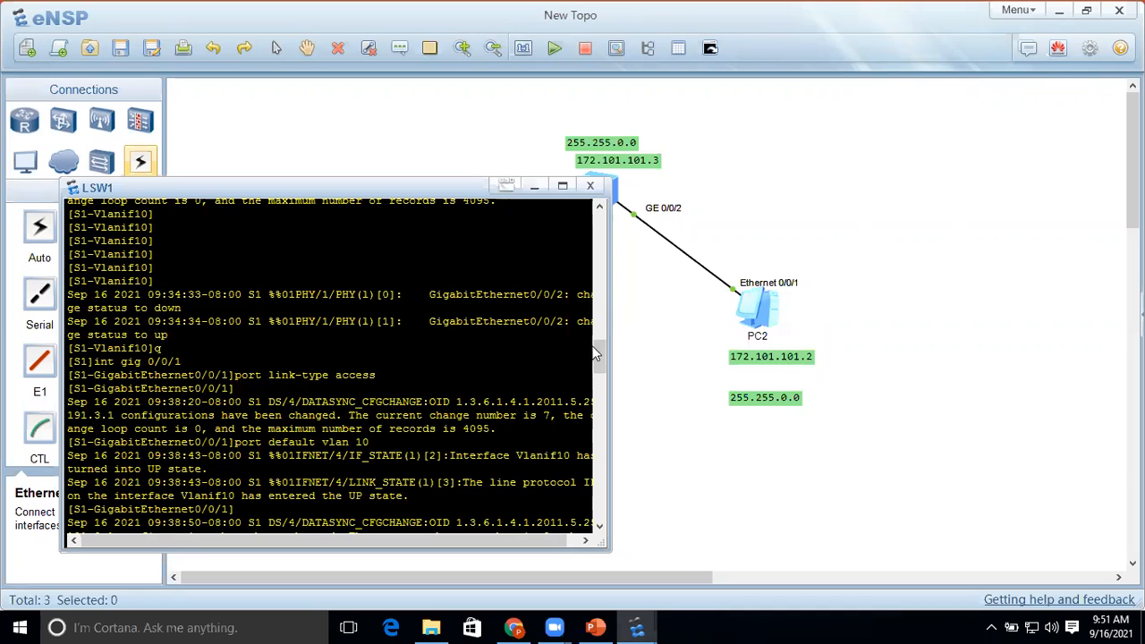
left_click_drag(596, 352, 594, 368)
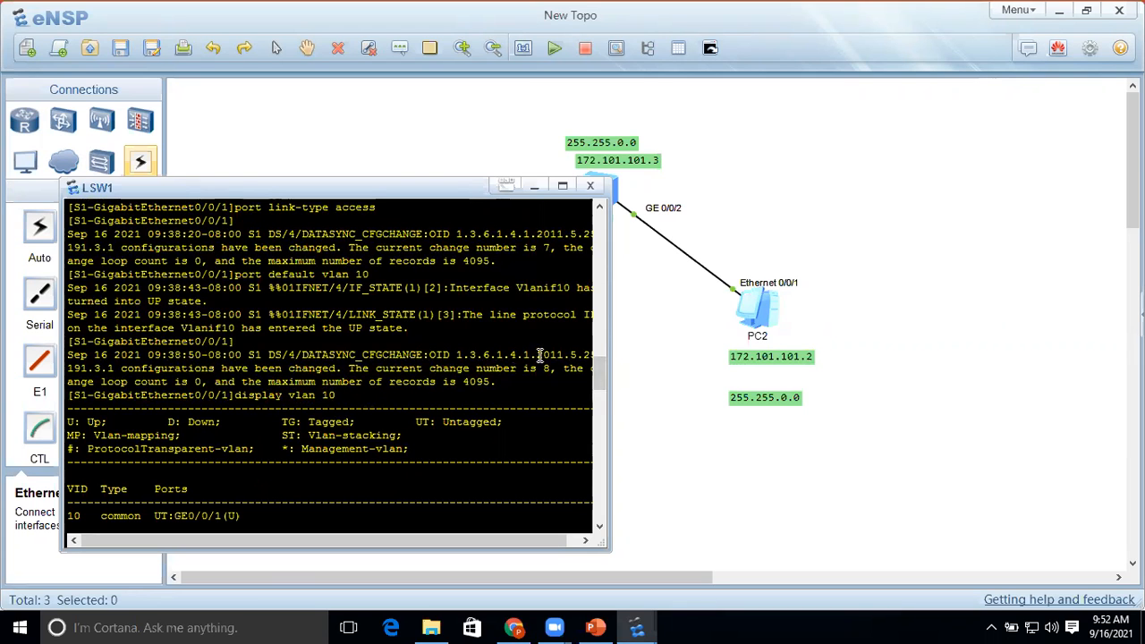
left_click_drag(599, 376, 598, 402)
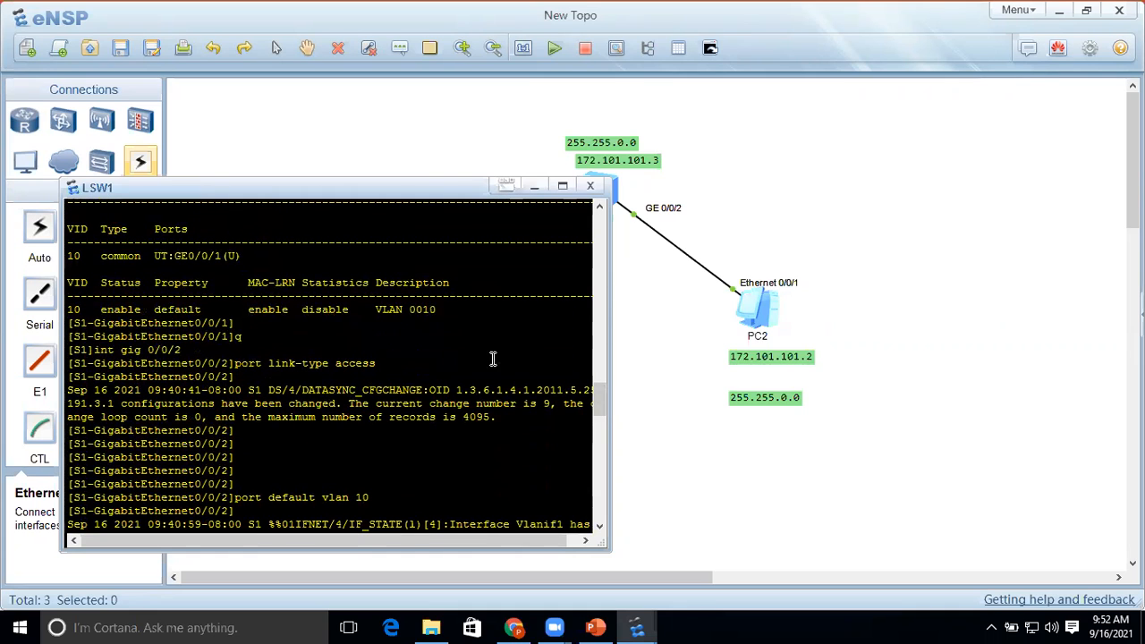
left_click_drag(597, 395, 596, 441)
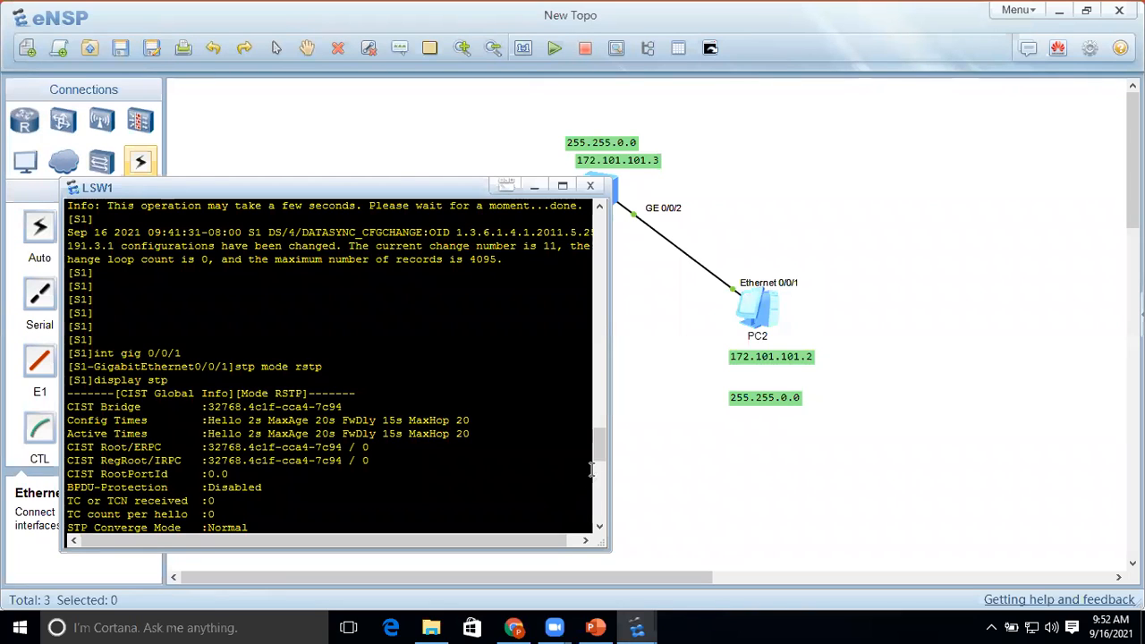
left_click_drag(604, 444, 596, 534)
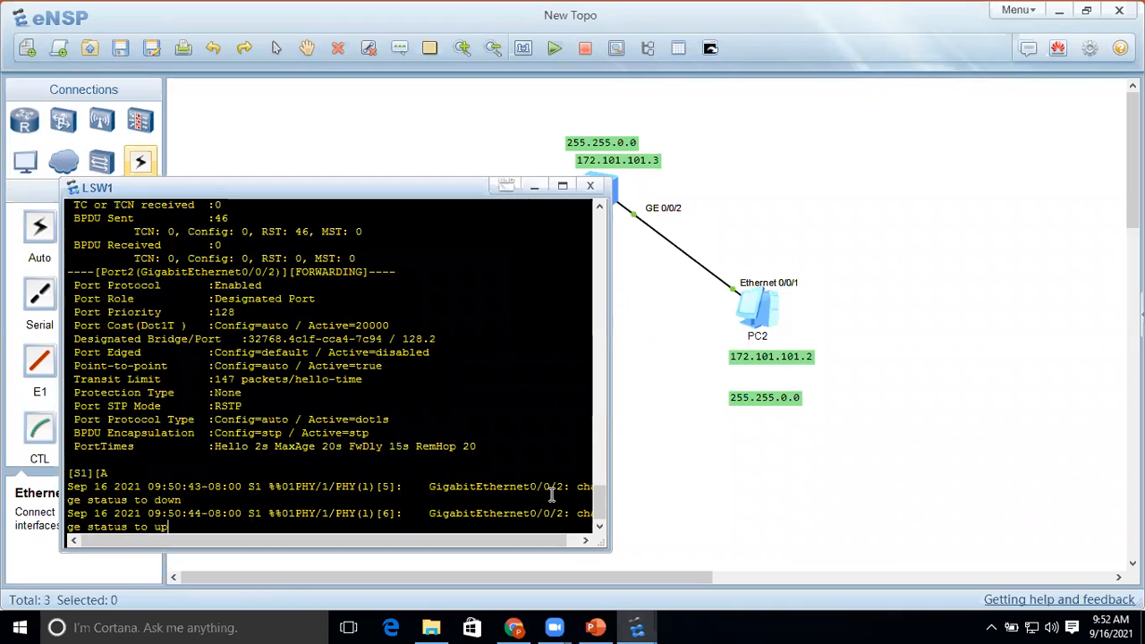
left_click(534, 188)
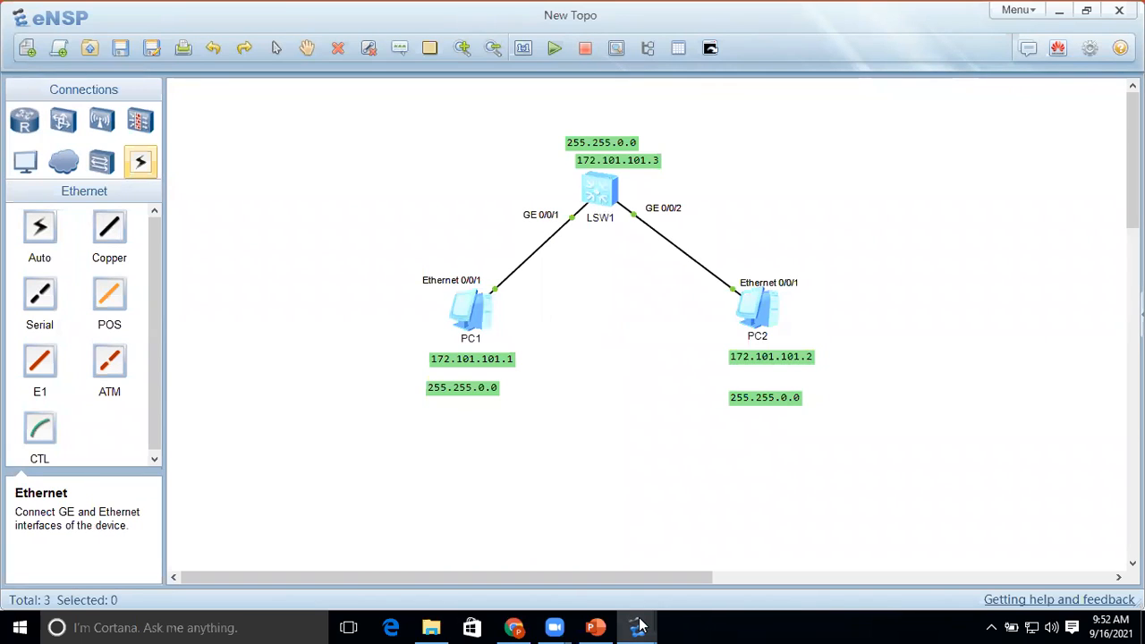
- Return to LSW1's console, clear the stray command input and exit from system view to user view
mouse_move(640, 626)
left_click(590, 532)
key("Return")
key("Return")
key("Return")
key("Return")
key("Return")
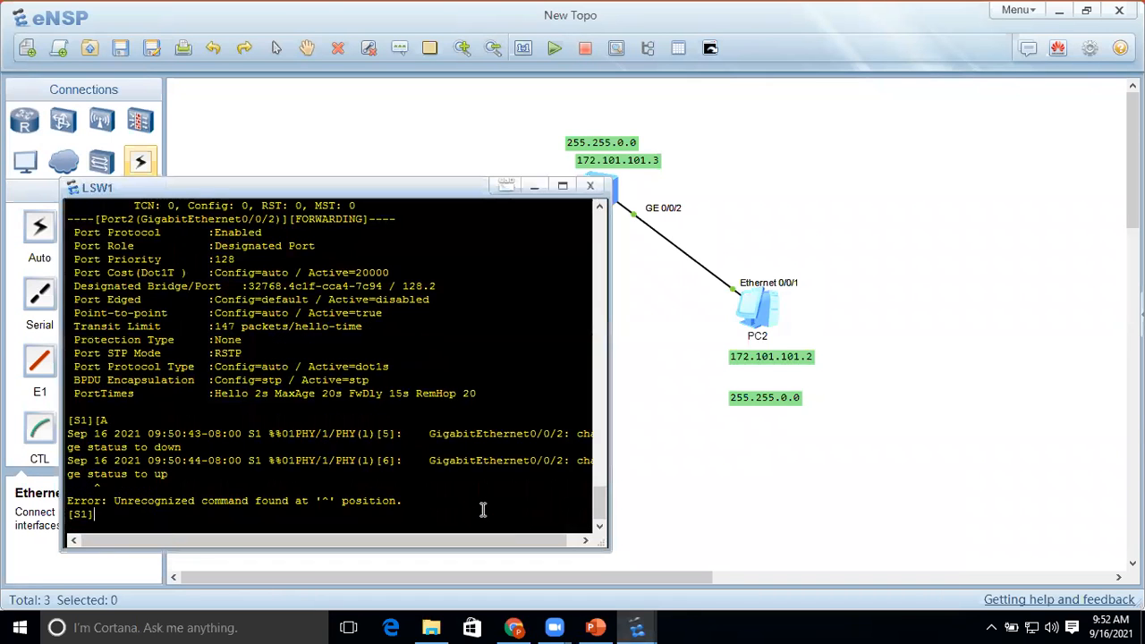
key("Return")
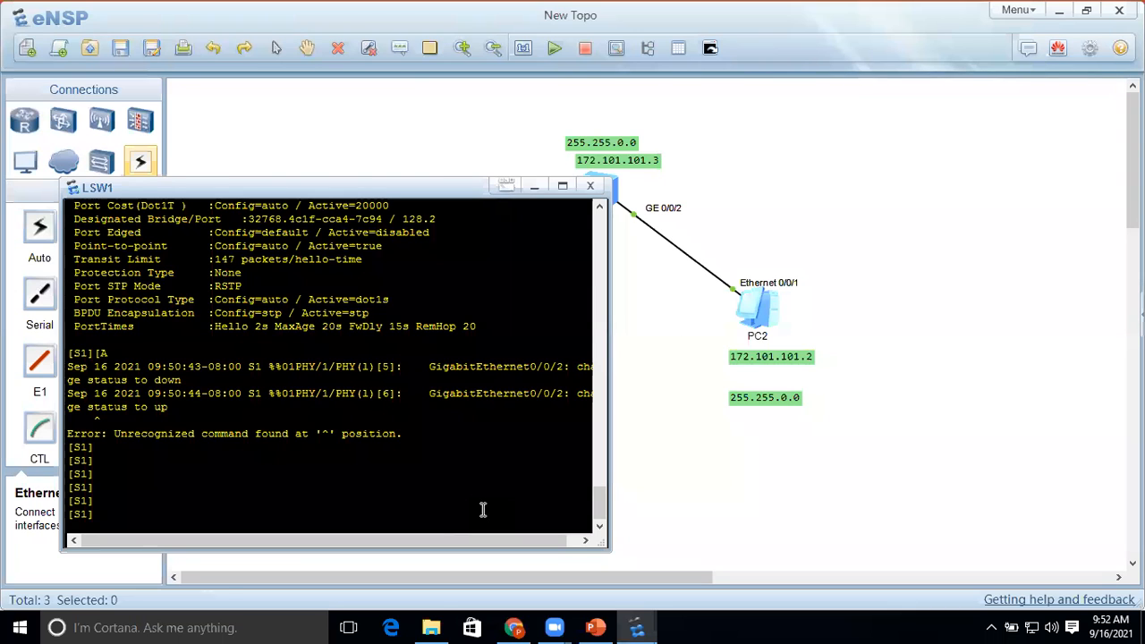
key("ctrl+z")
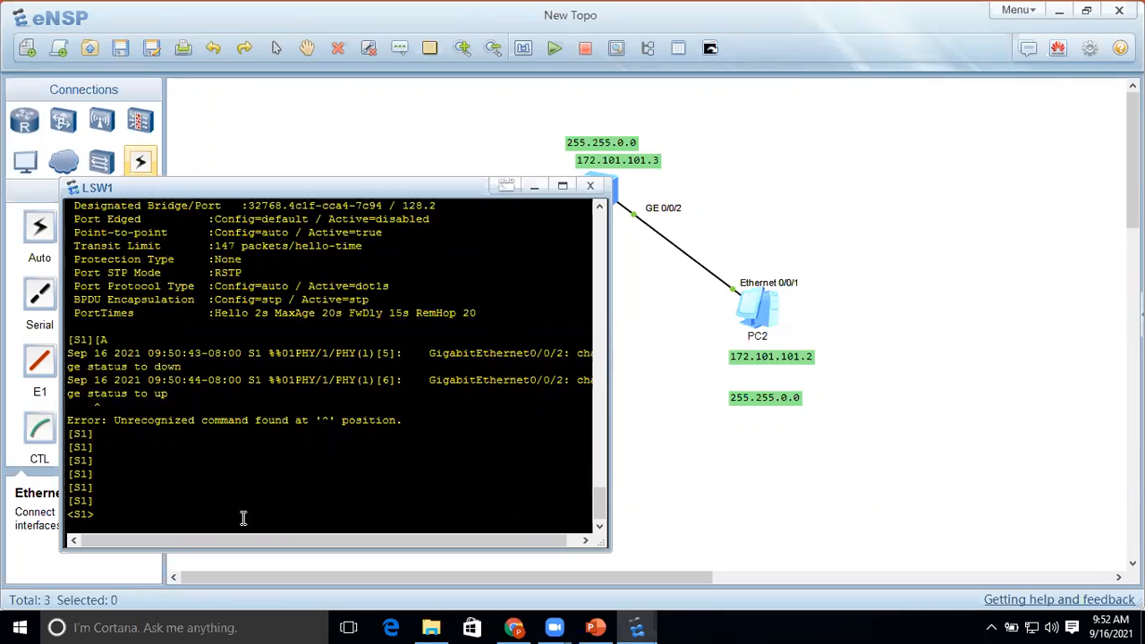
key("Return")
key("Return")
key("Return")
key("Return")
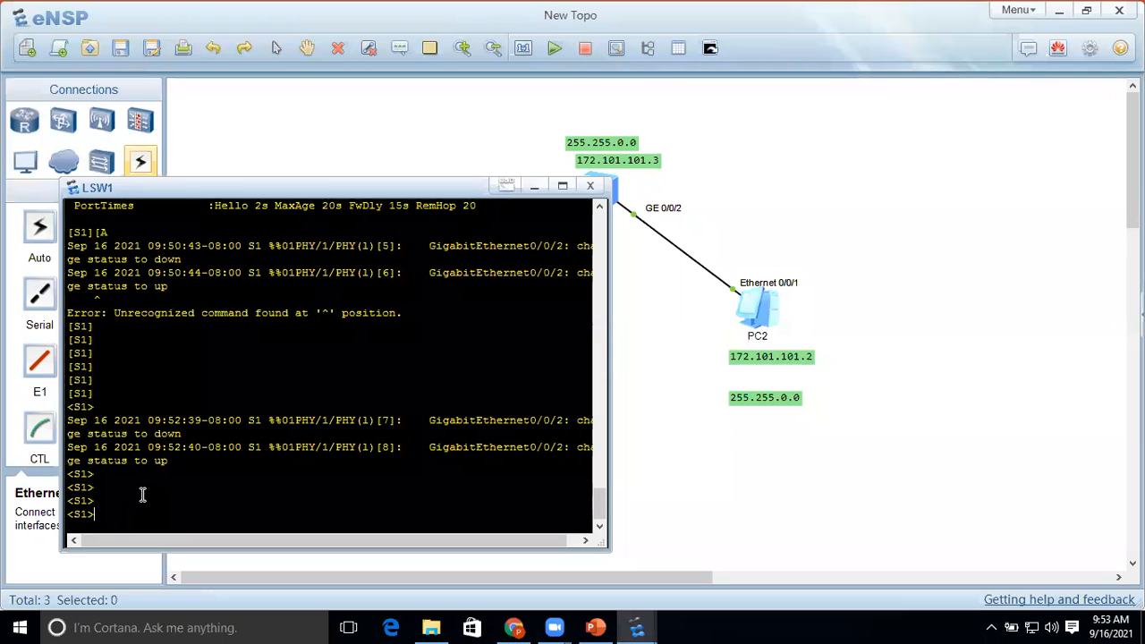
- Save the switch's current configuration with the save command, confirming with y and accepting the default file name vrpcfg.zip
type("save")
key("Return")
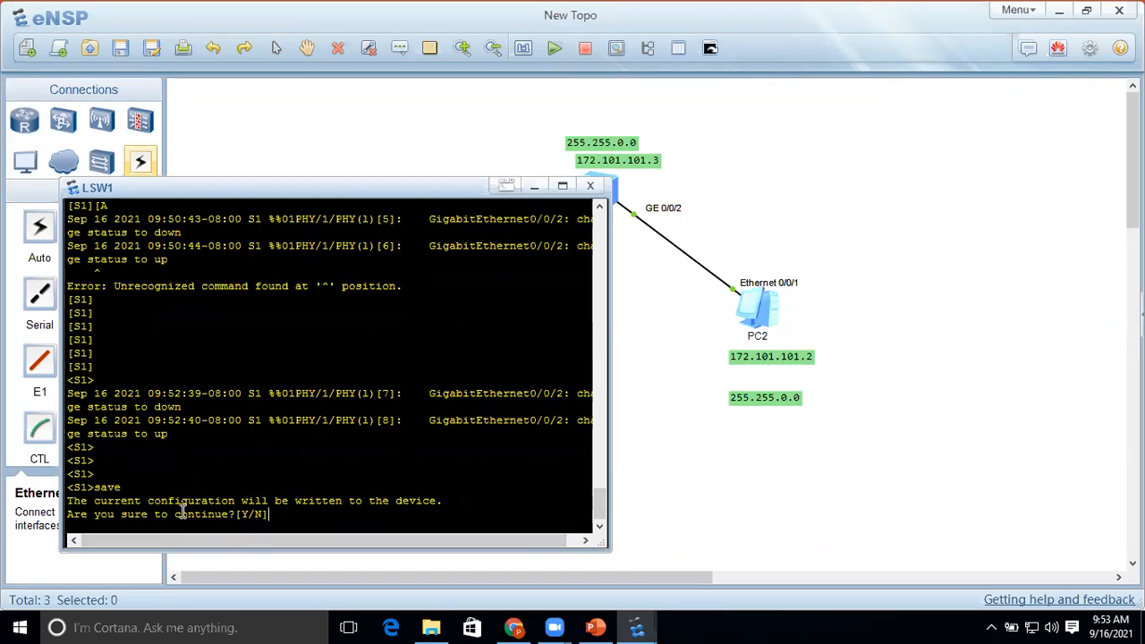
type("y")
key("Return")
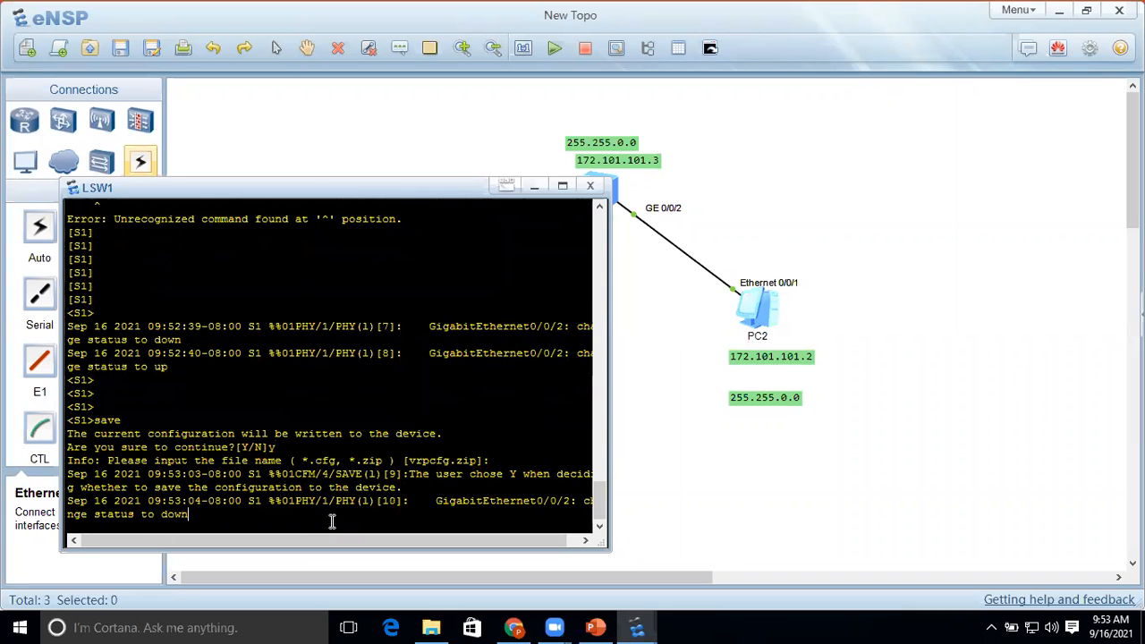
key("Return")
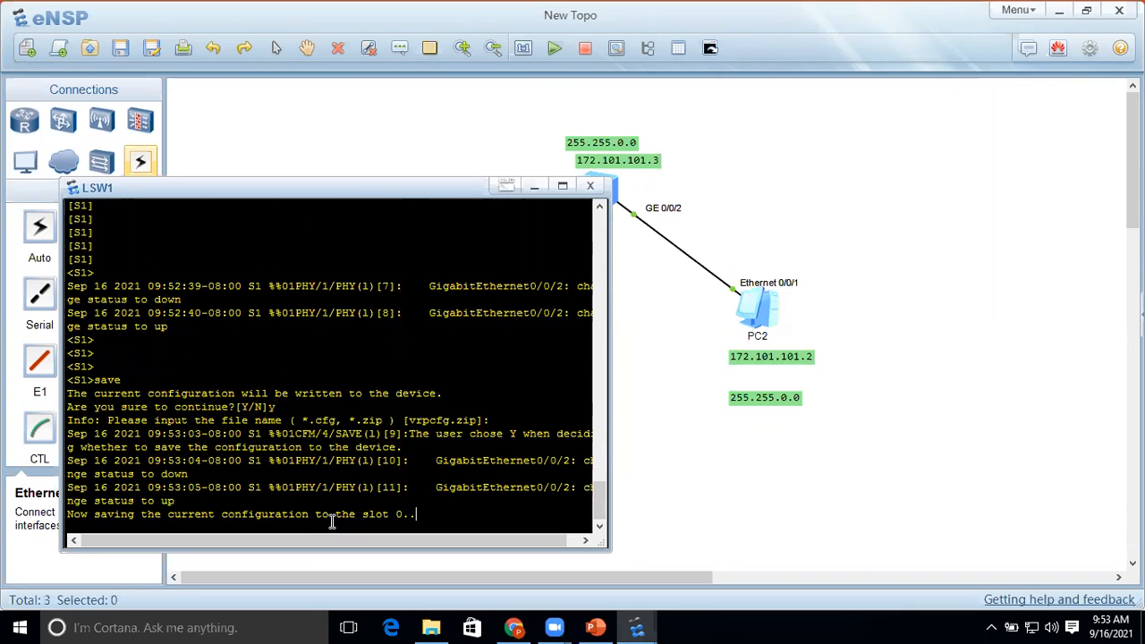
key("Return")
key("Return")
key("Return")
key("Return")
key("Return")
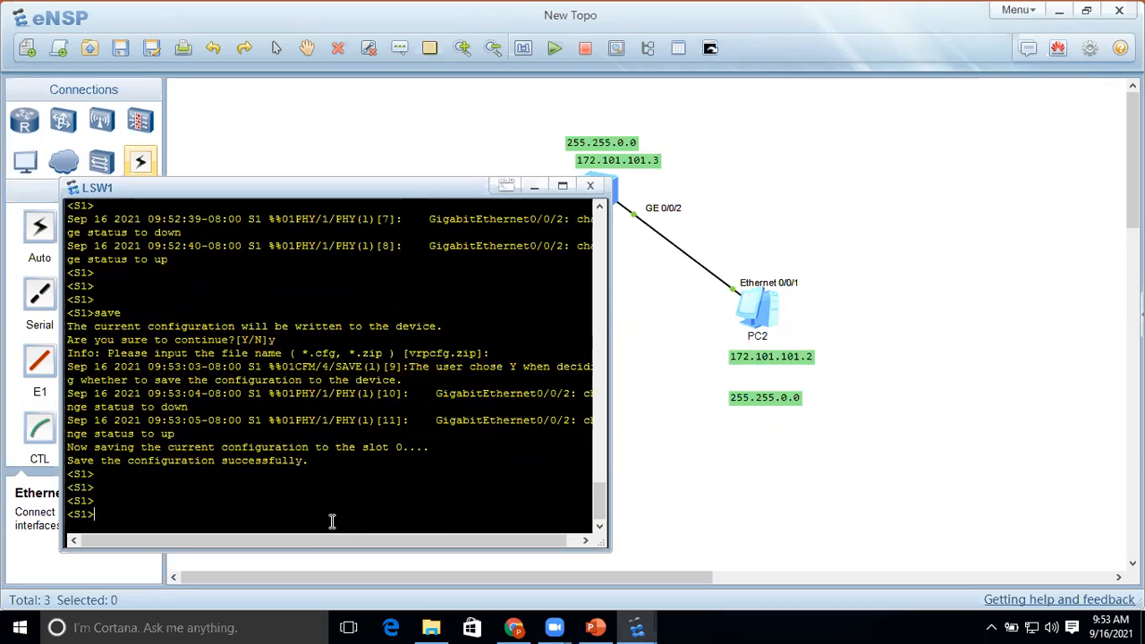